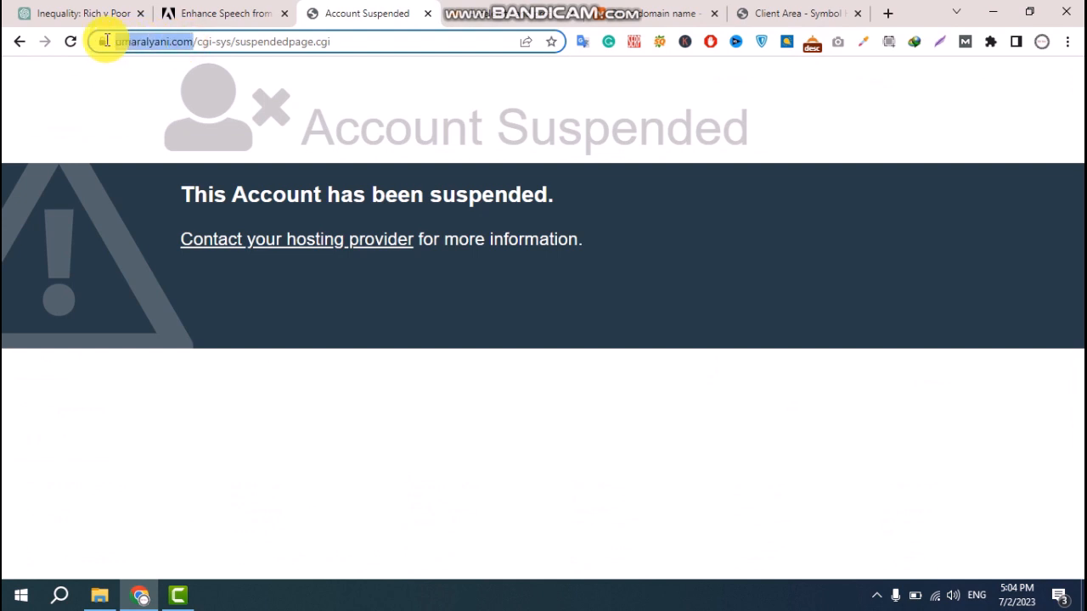
type("https://umaralyani.com/")
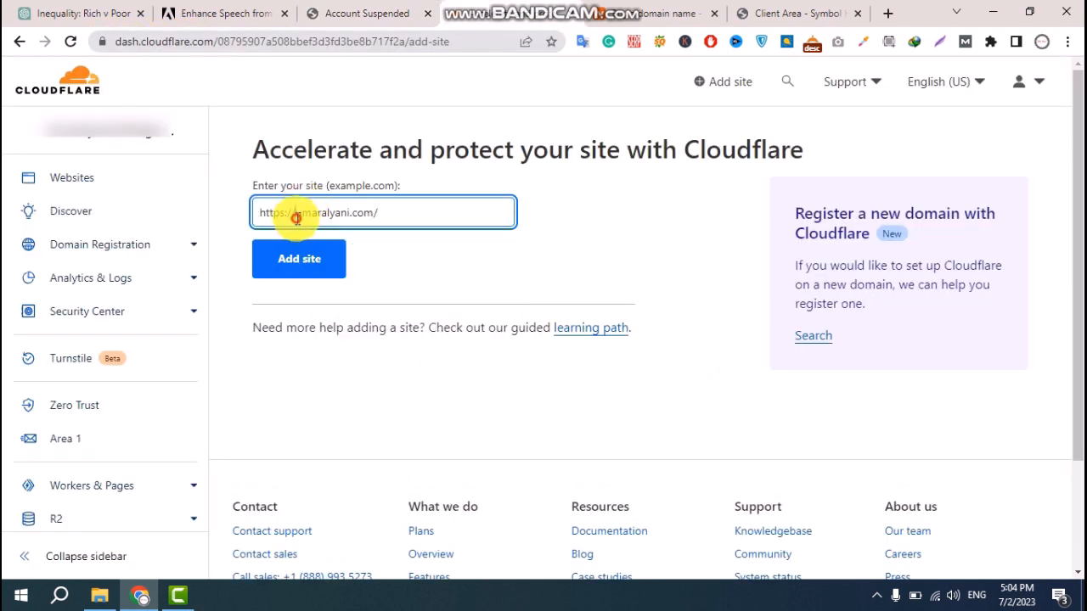
left_click_drag(293, 214, 243, 218)
key("BackSpace")
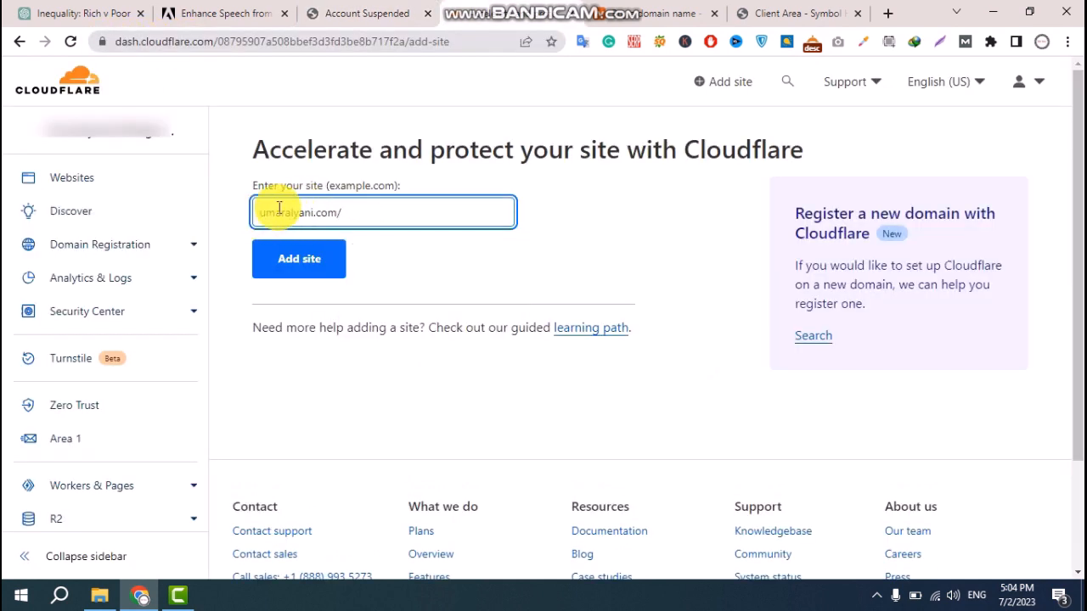
left_click(360, 218)
key("BackSpace")
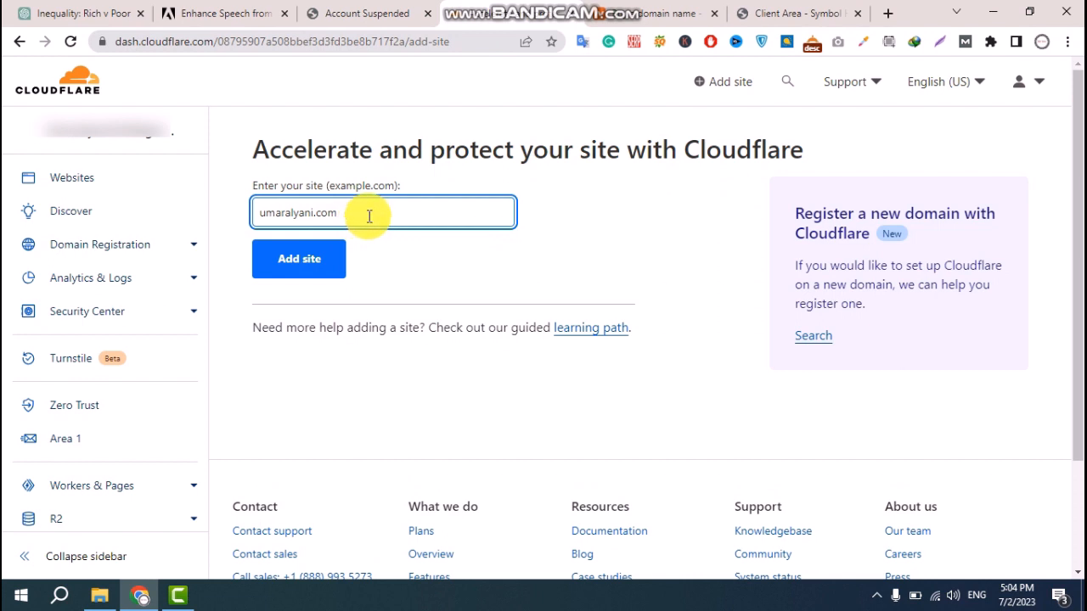
left_click(284, 258)
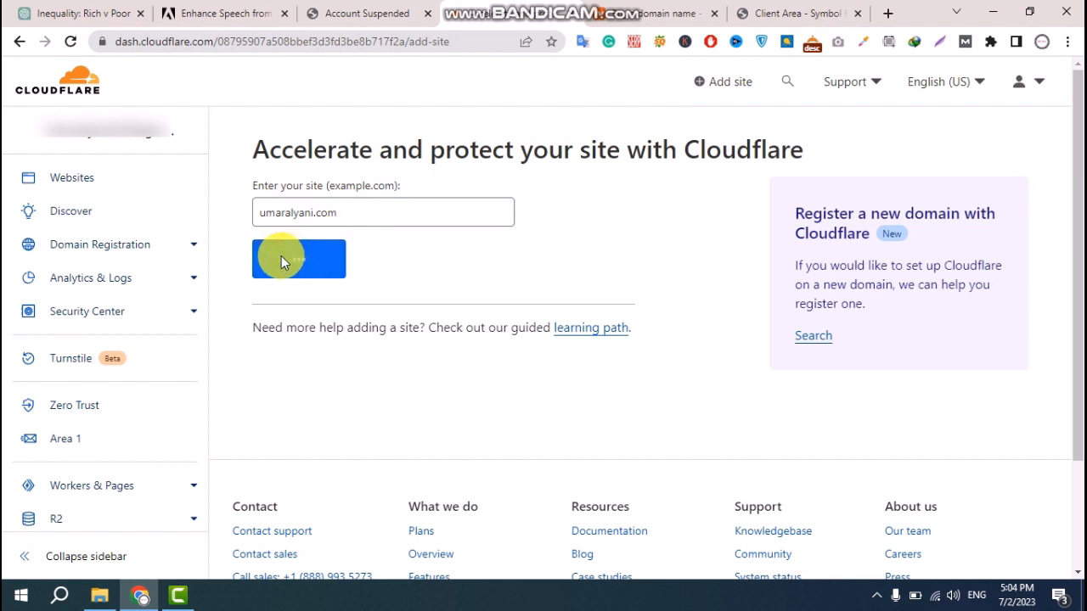
left_click(877, 596)
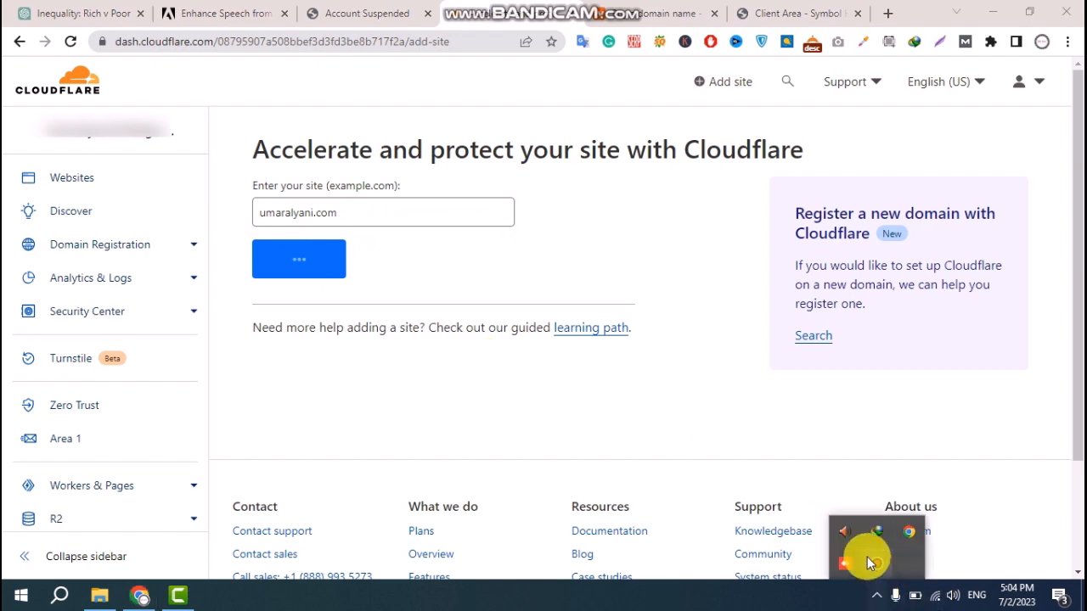
left_click(868, 559)
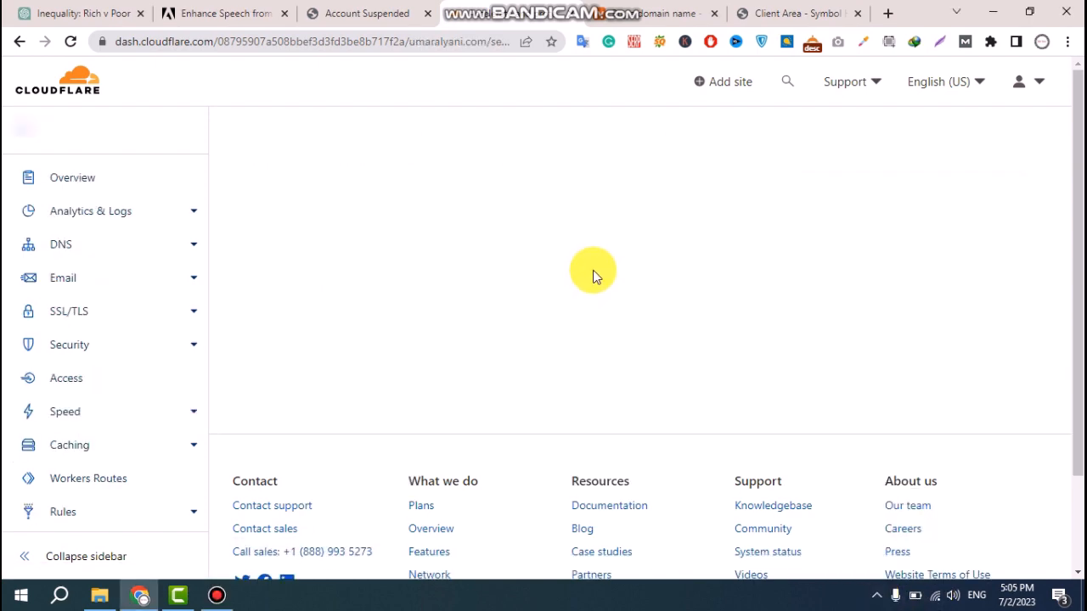
- Choose the Free plan for umaralyani.com and continue to the DNS quick scan
scroll(444, 296, "down", 6)
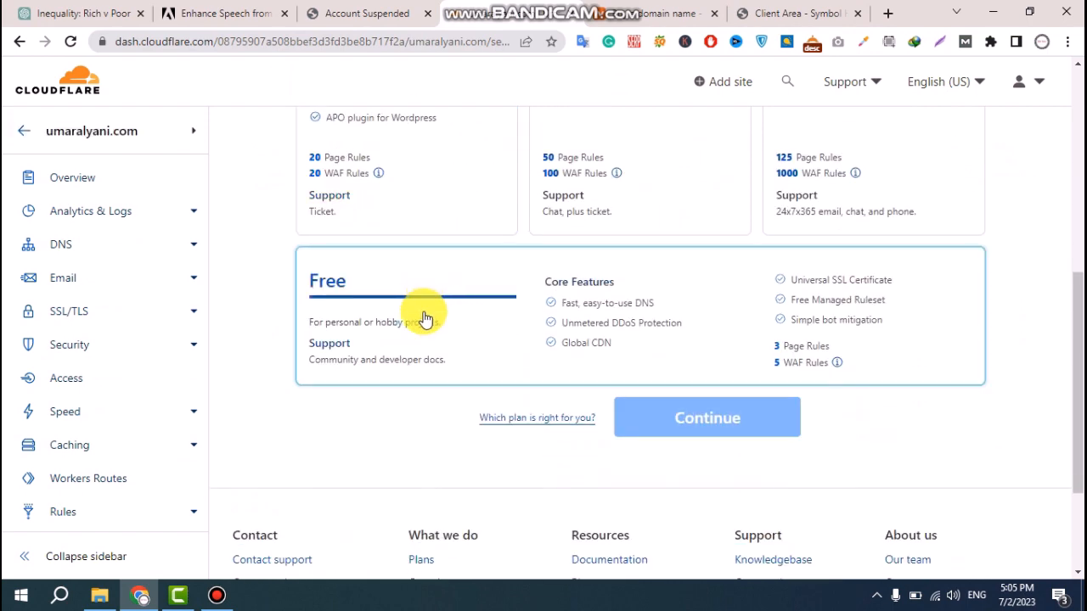
left_click(391, 287)
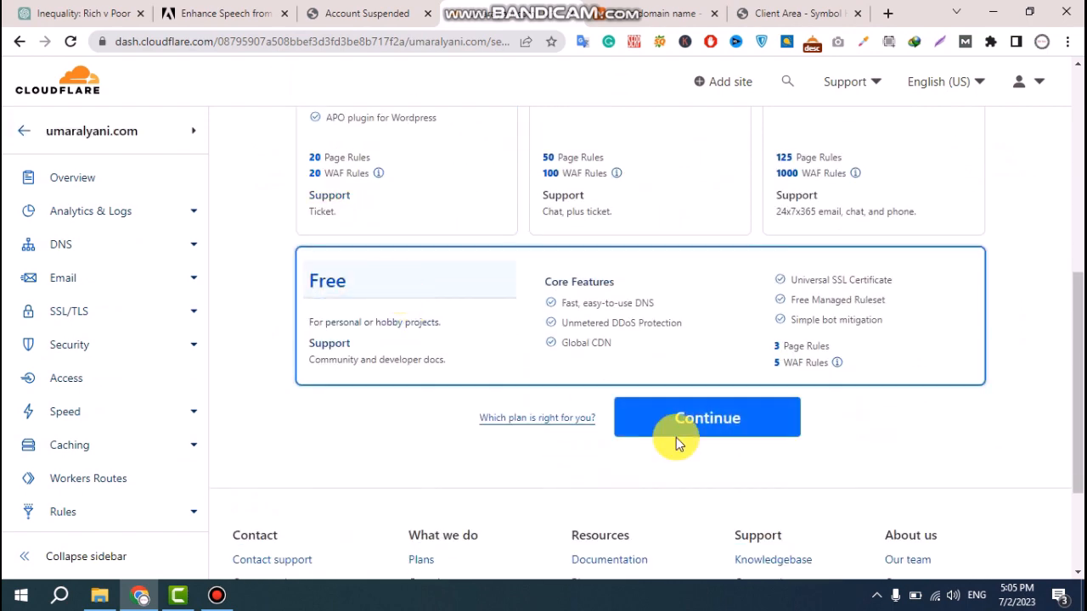
left_click(728, 414)
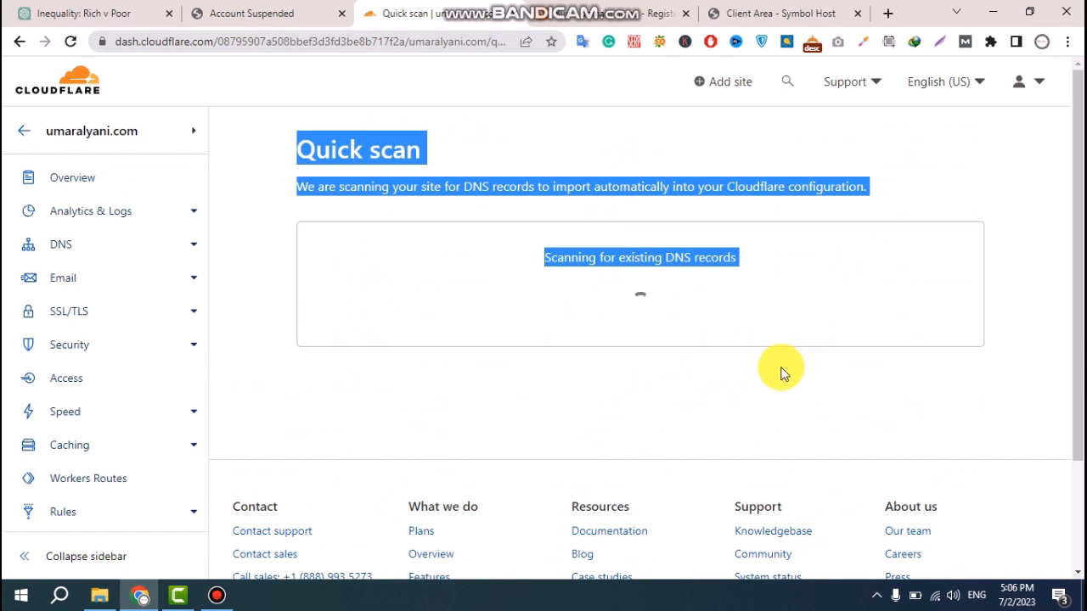
left_click(776, 395)
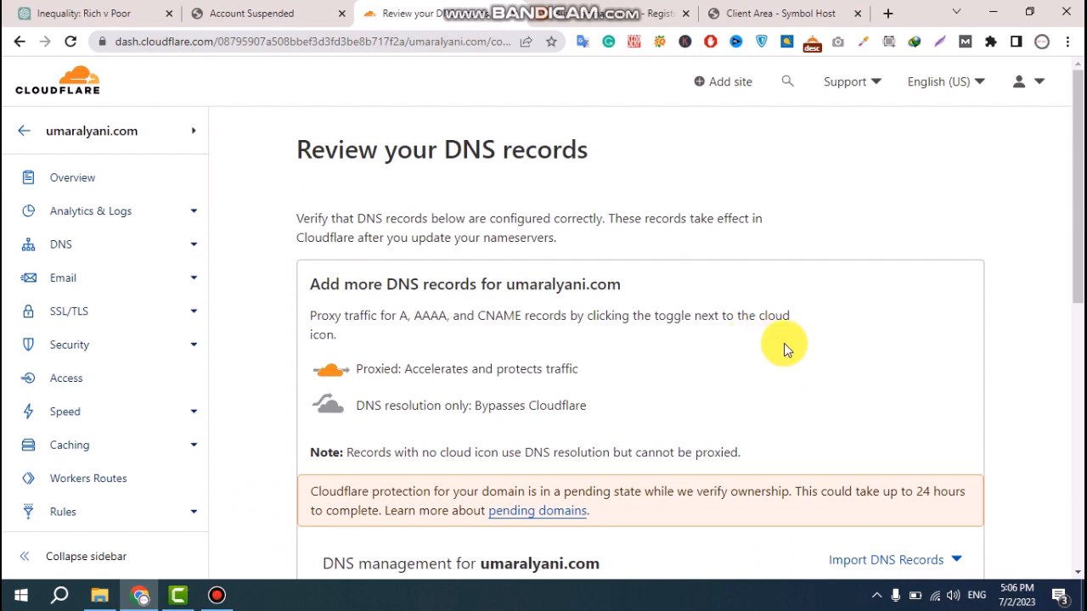
- Delete the scanned A records modedata, seoby and umaralyani.com and the www CNAME record
scroll(836, 365, "down", 3)
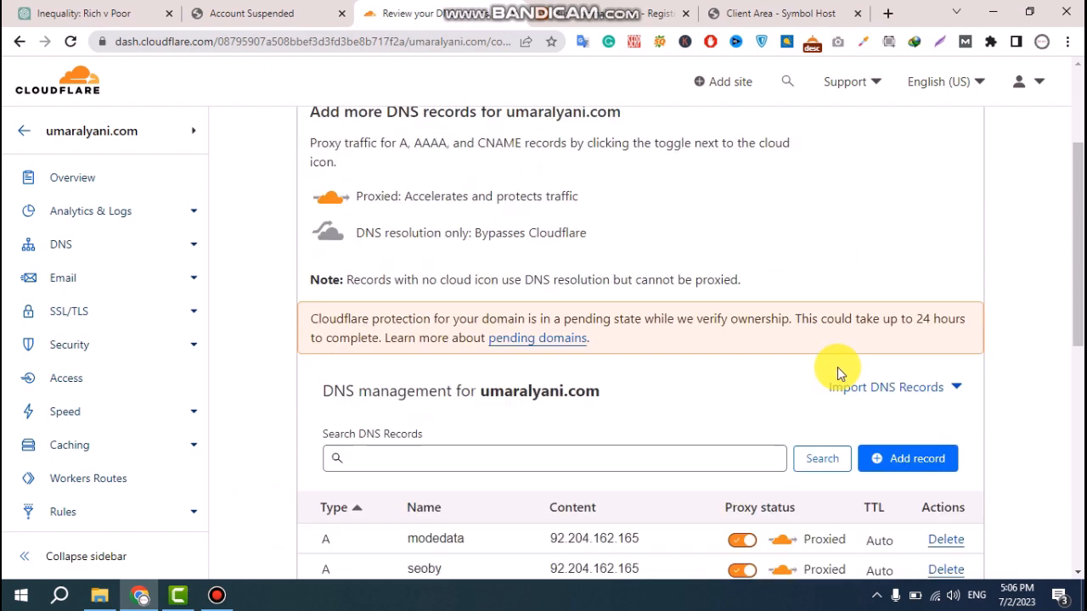
scroll(773, 374, "down", 3)
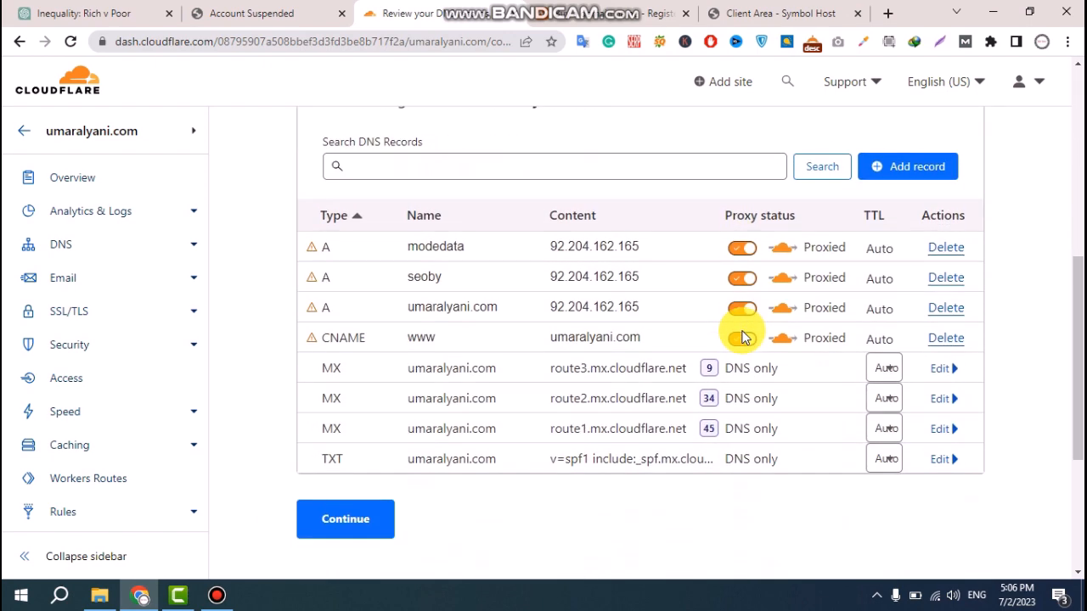
left_click(946, 248)
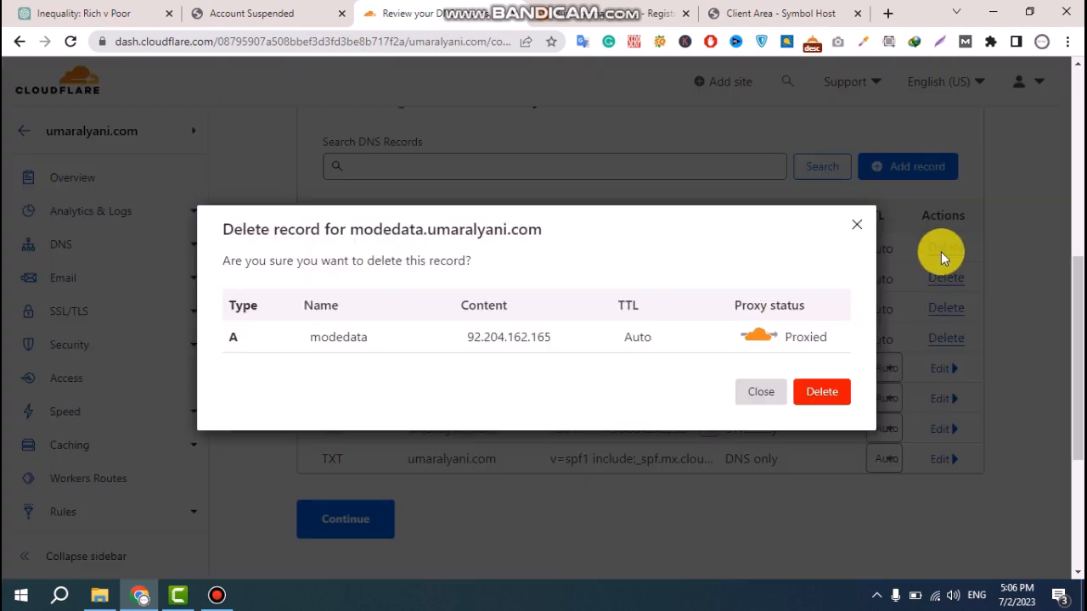
left_click(827, 399)
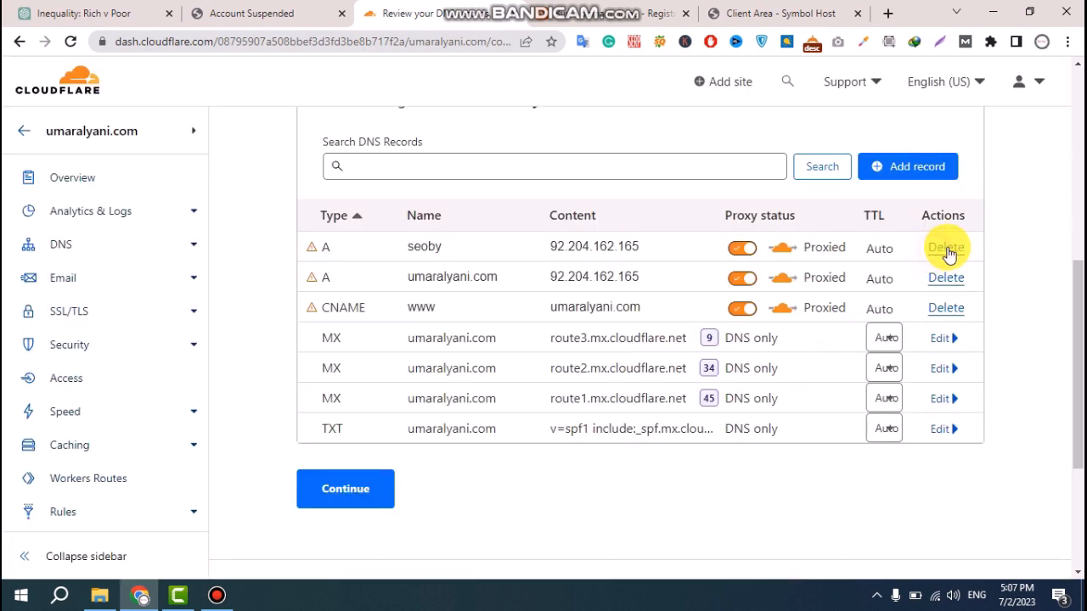
left_click(939, 248)
left_click(829, 396)
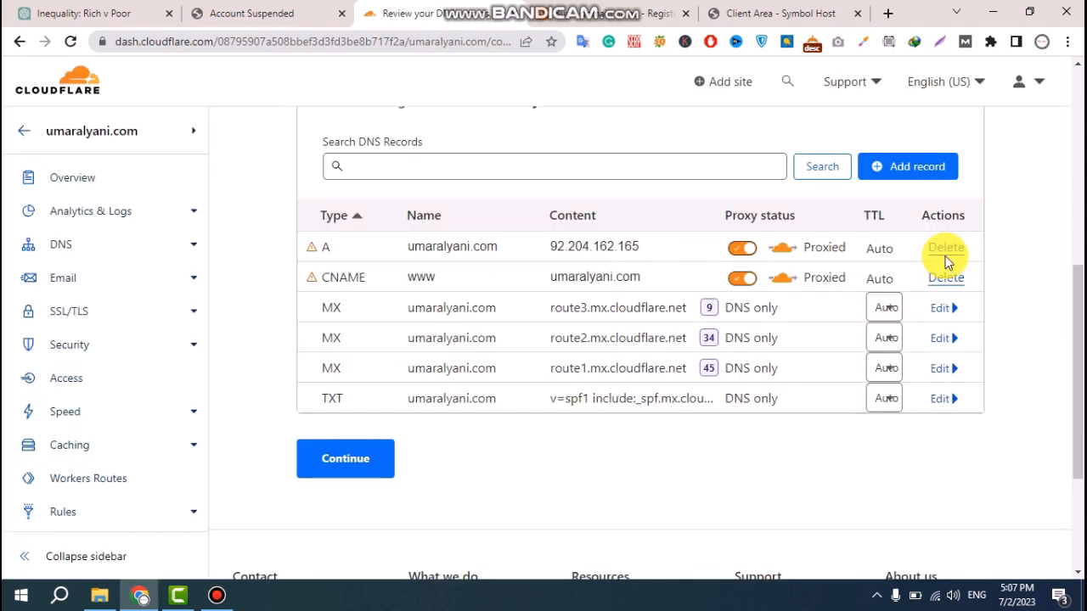
left_click(943, 248)
left_click(827, 395)
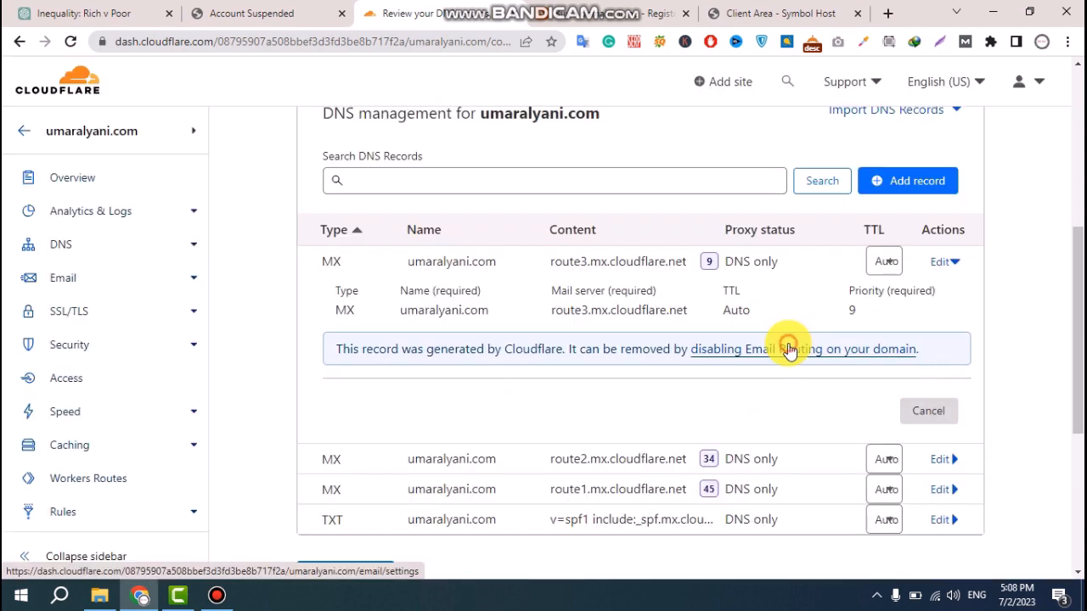
- Open the Email Routing settings to remove the generated MX and TXT records, and return to the DNS records list
left_click(789, 347)
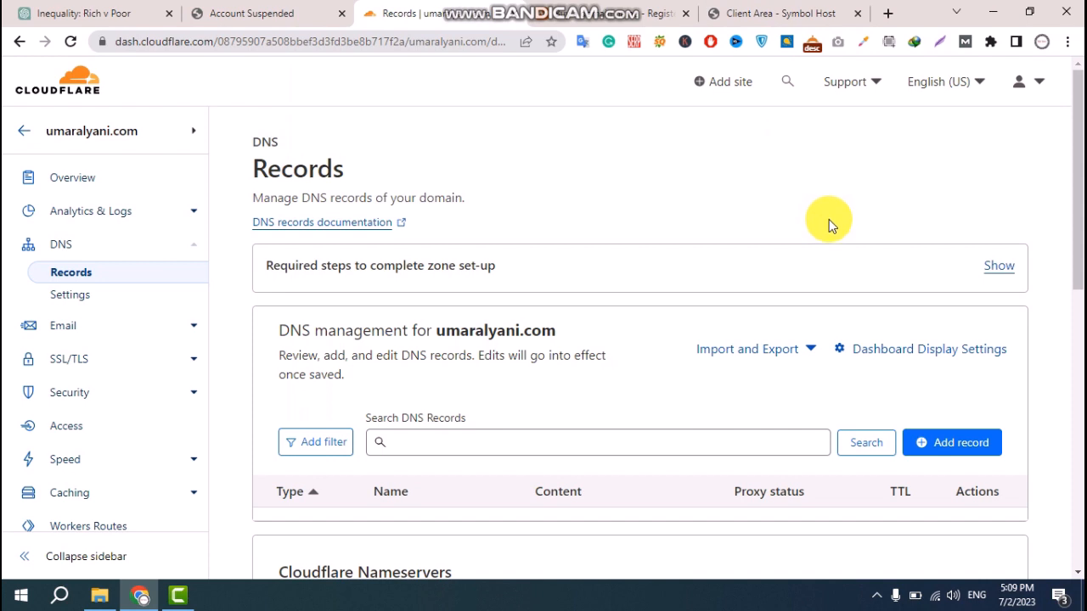
scroll(829, 219, "down", 1)
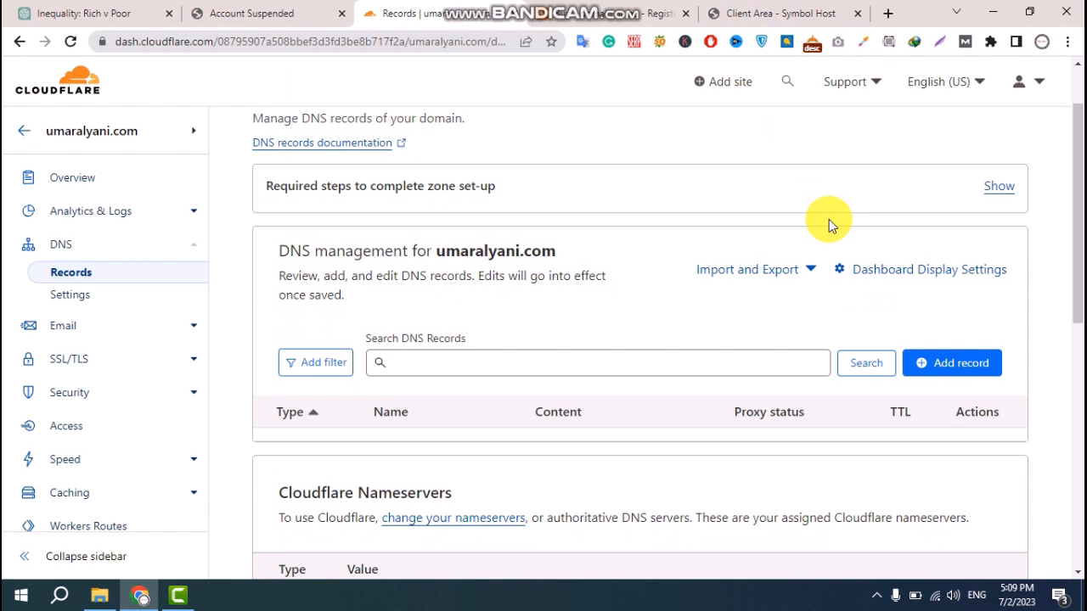
scroll(828, 227, "up", 1)
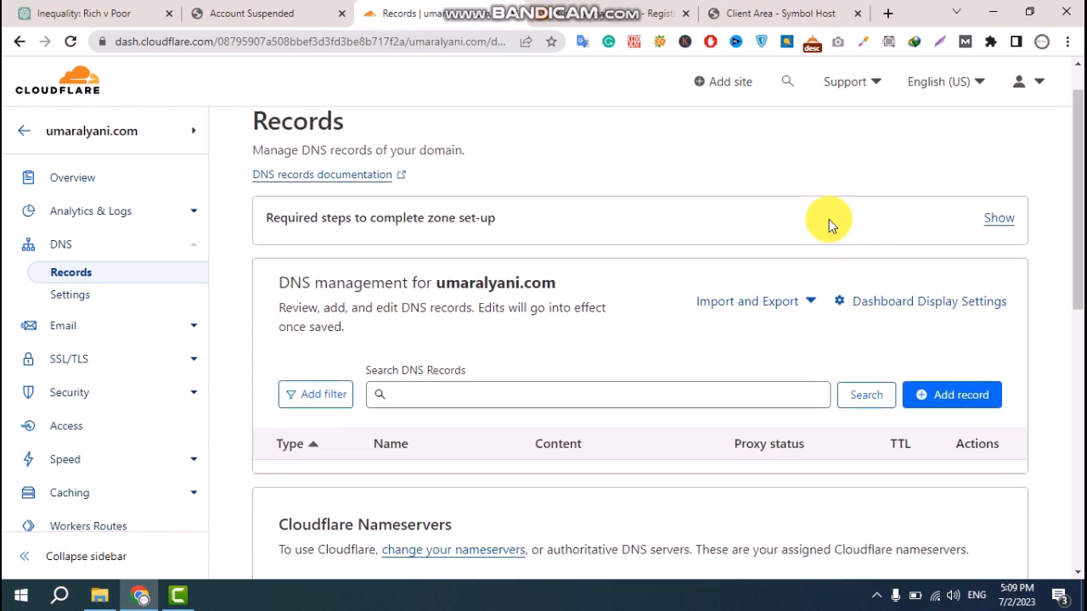
scroll(829, 223, "down", 1)
scroll(827, 226, "up", 1)
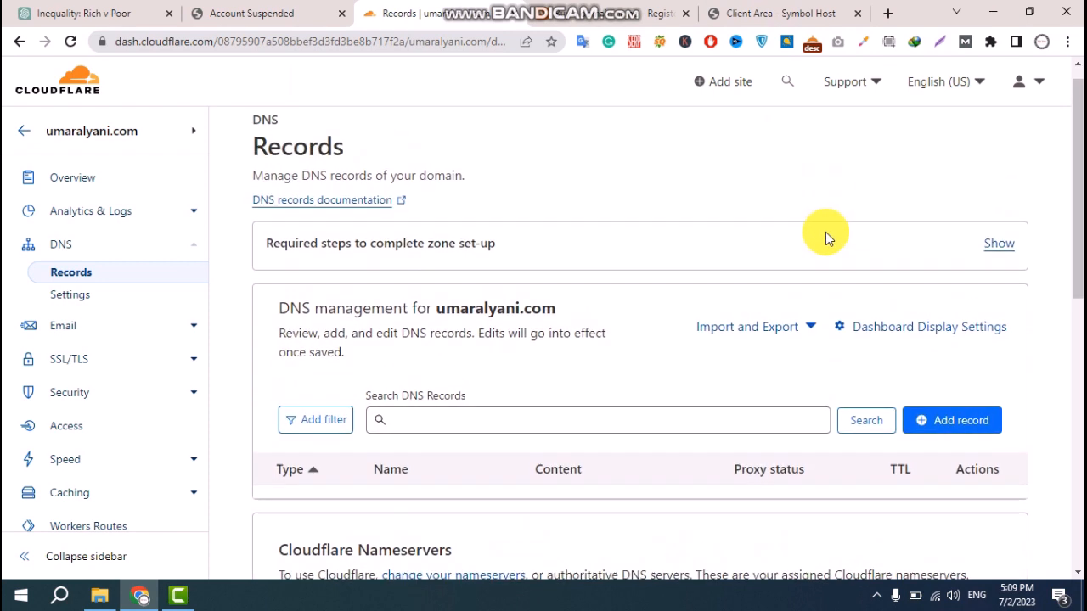
- Add a proxied CNAME record with the name www and the target @, and save it
left_click(953, 455)
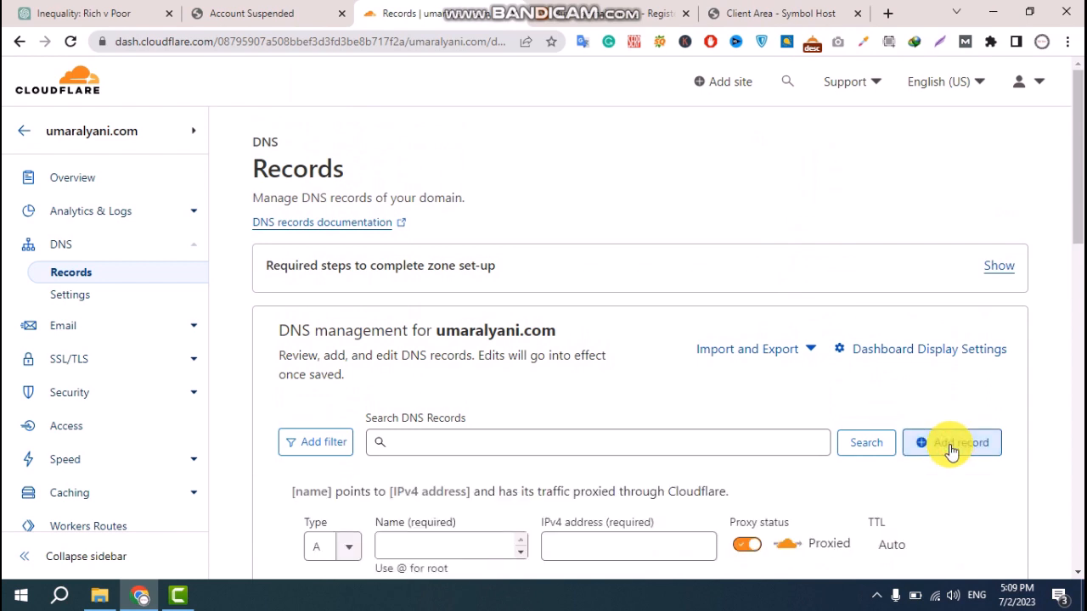
scroll(360, 467, "down", 2)
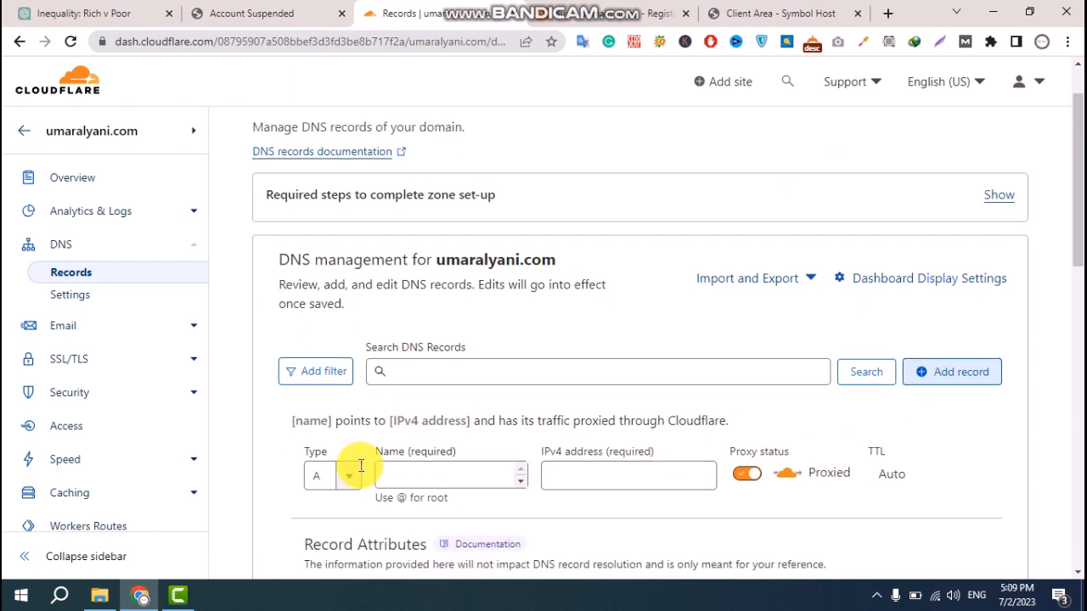
left_click(347, 388)
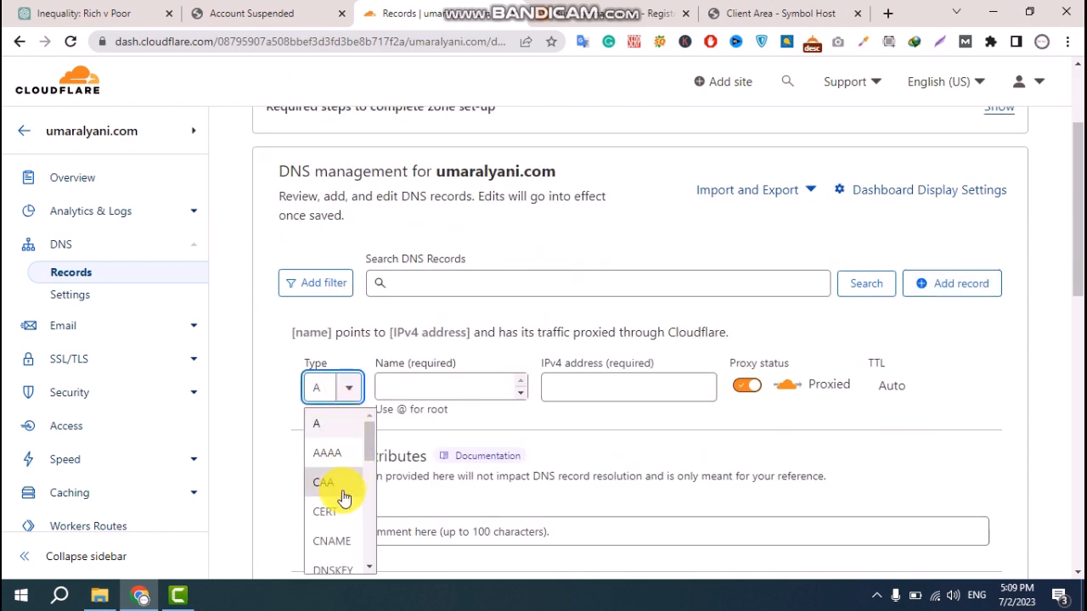
left_click(347, 544)
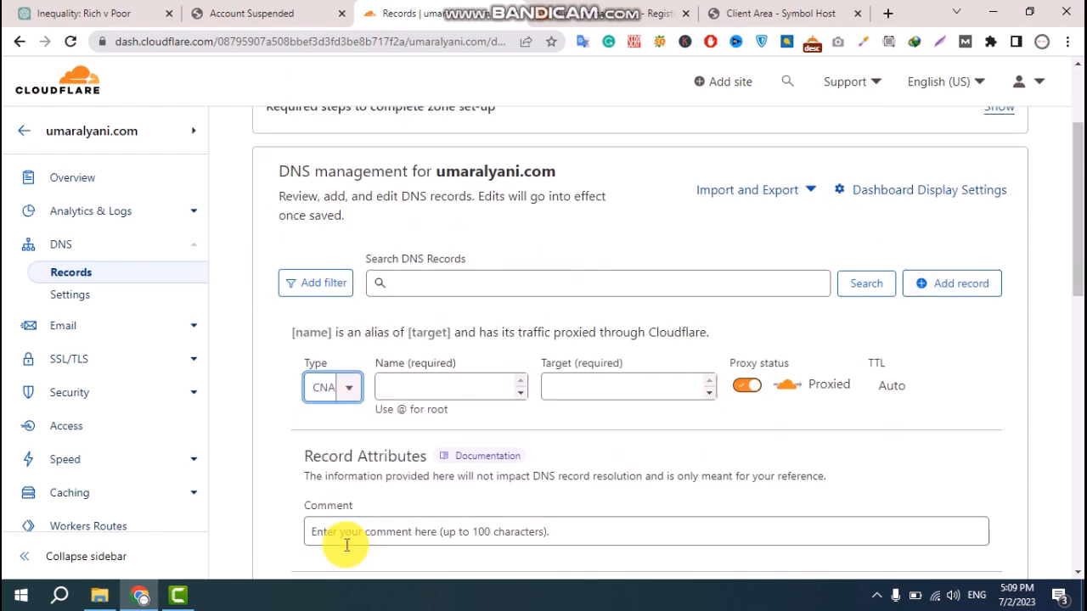
left_click(435, 378)
type("www")
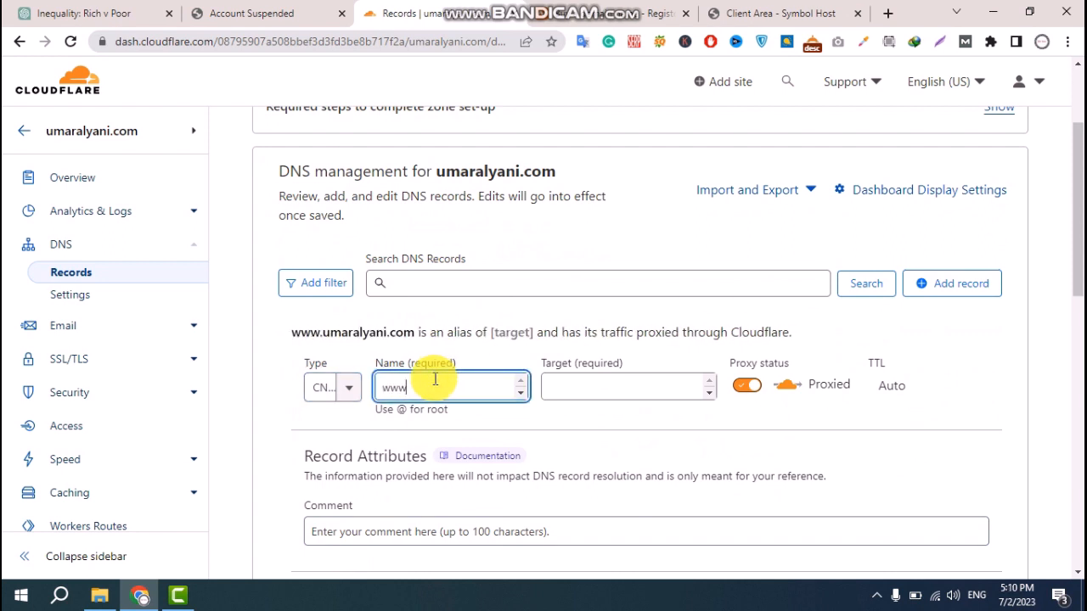
left_click(620, 383)
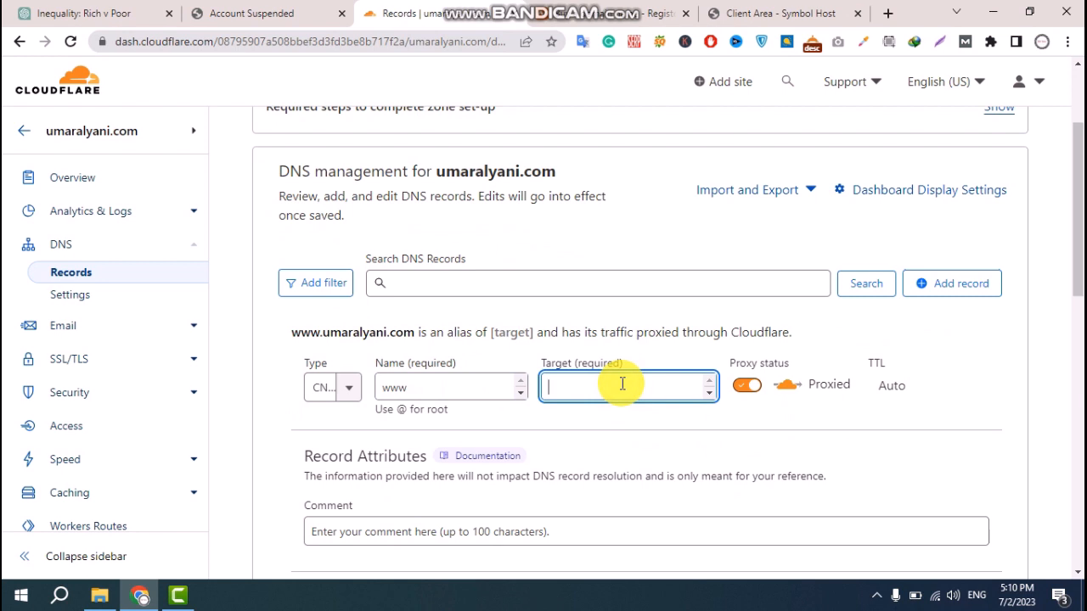
type("@")
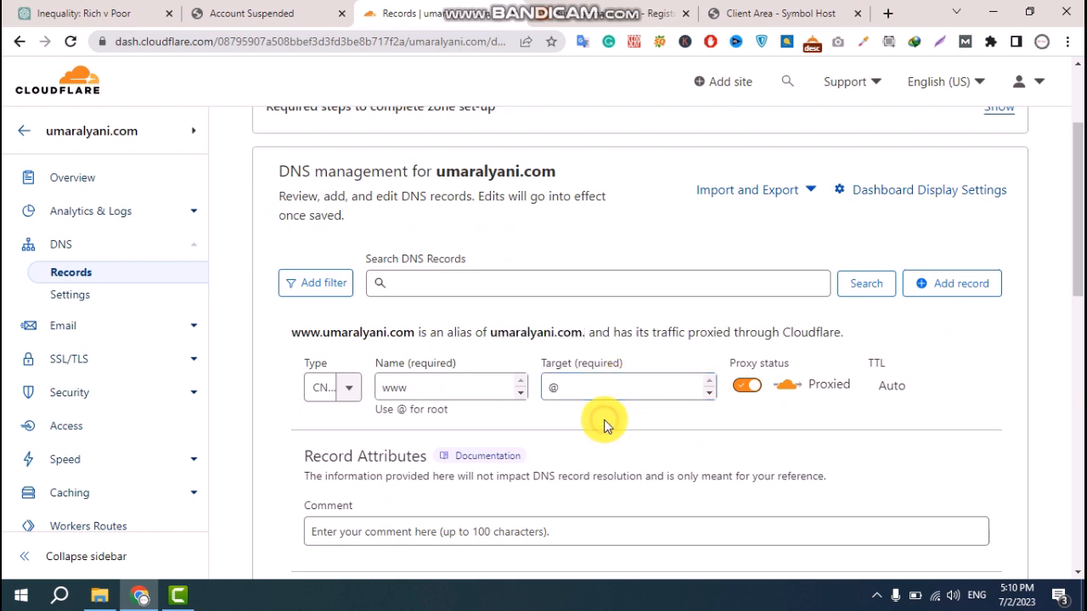
left_click(755, 396)
scroll(726, 414, "down", 2)
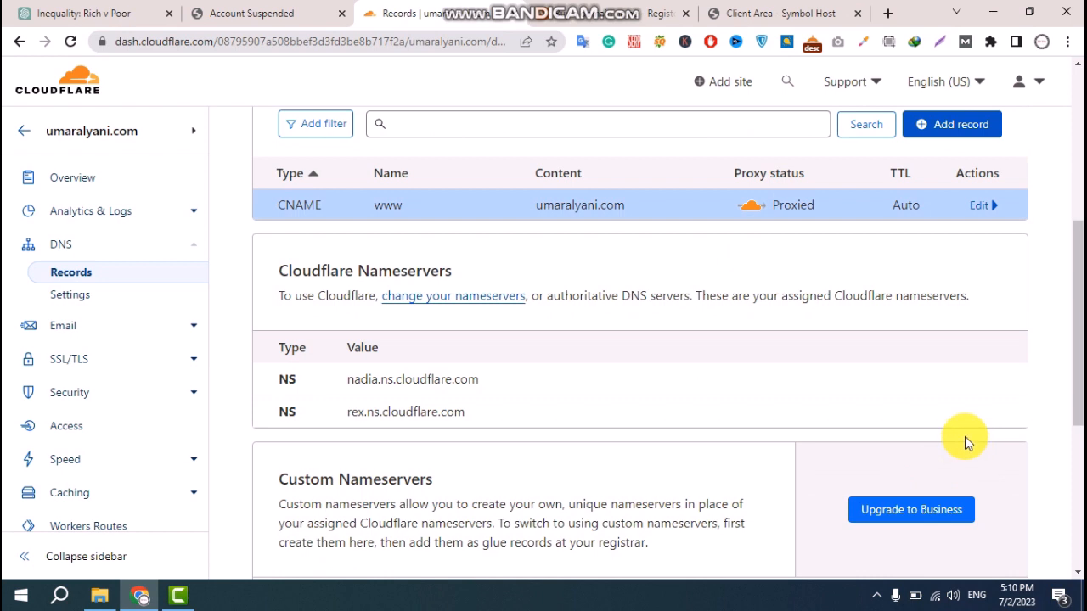
- Start another DNS record of type A and set its name to @
scroll(967, 437, "up", 1)
left_click(934, 204)
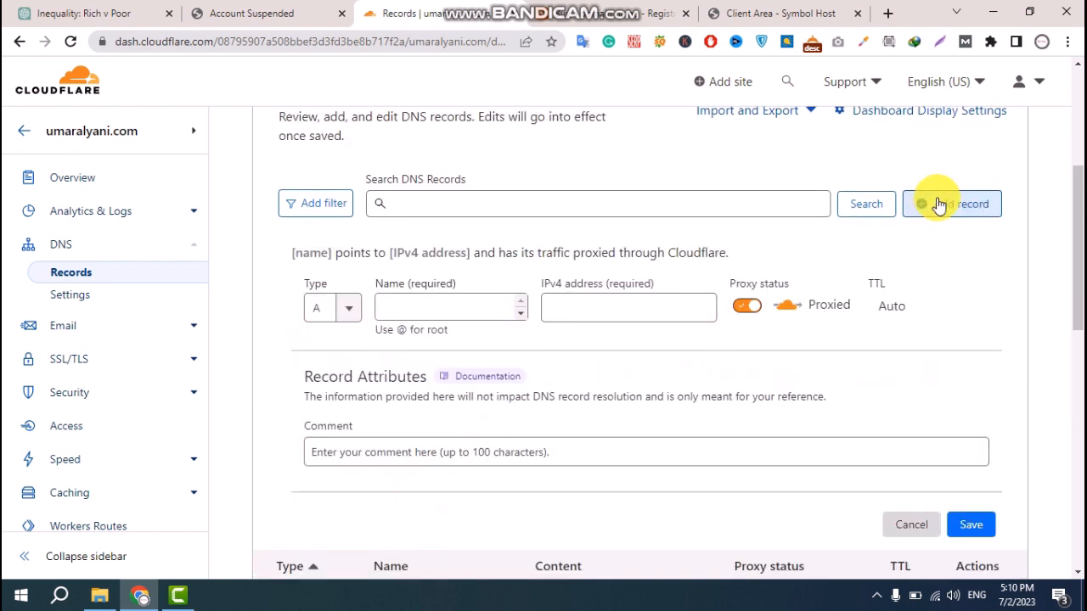
left_click(422, 306)
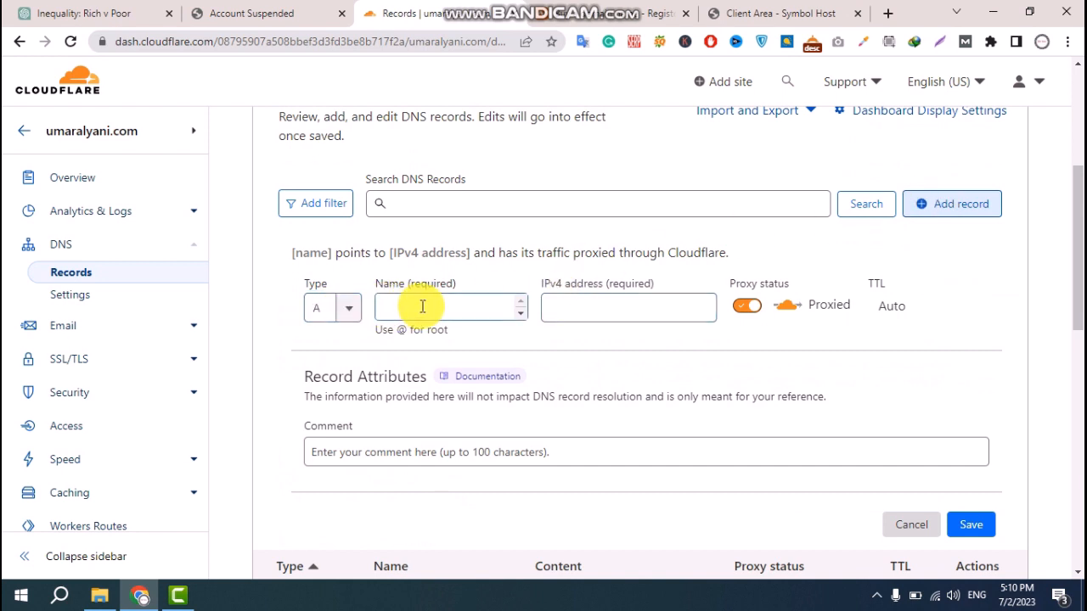
left_click(422, 307)
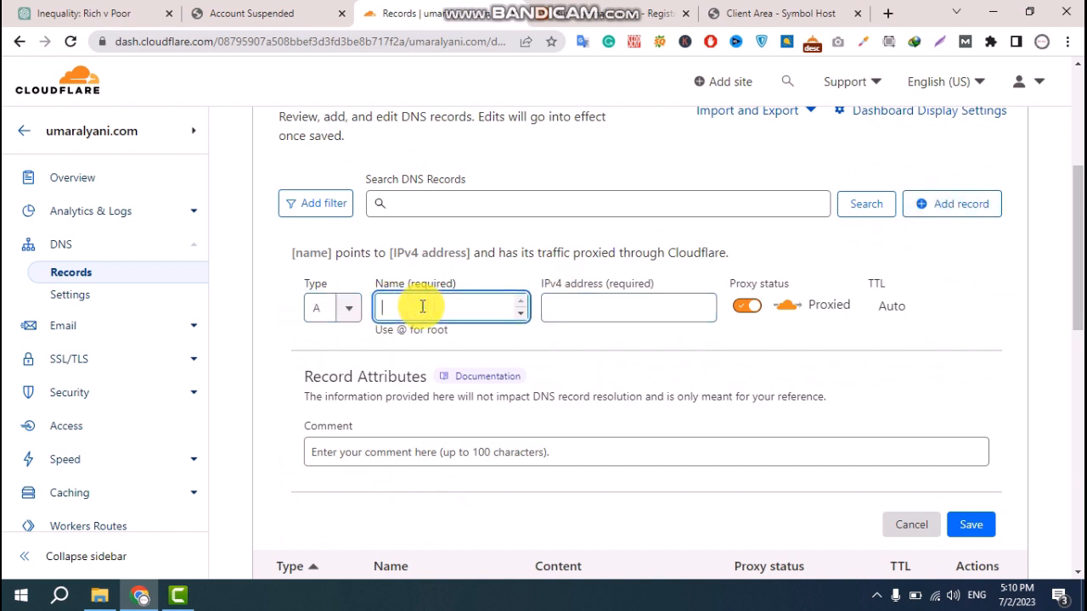
type("@")
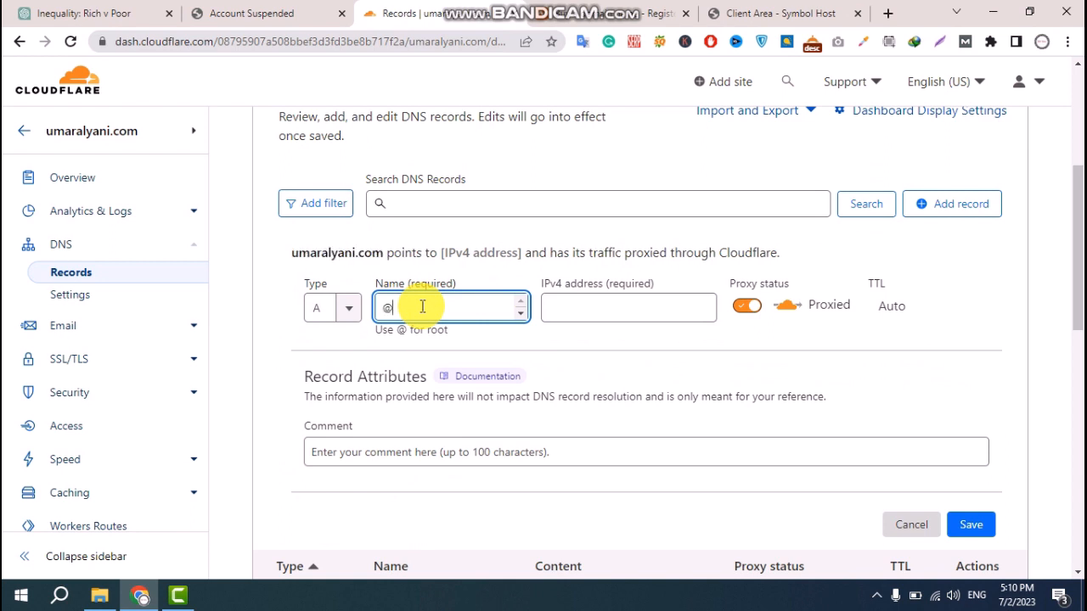
left_click(588, 307)
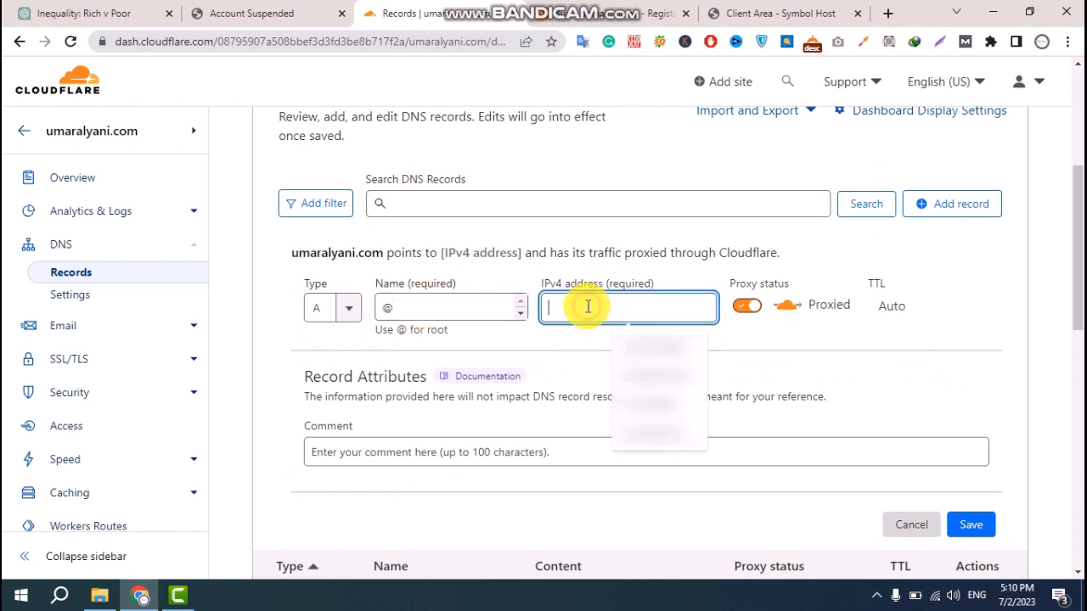
- Switch to the Symbol Host client area, open the hosting account's cPanel, and copy its shared IP address
left_click(666, 163)
left_click(777, 13)
scroll(817, 308, "down", 2)
left_click(832, 283)
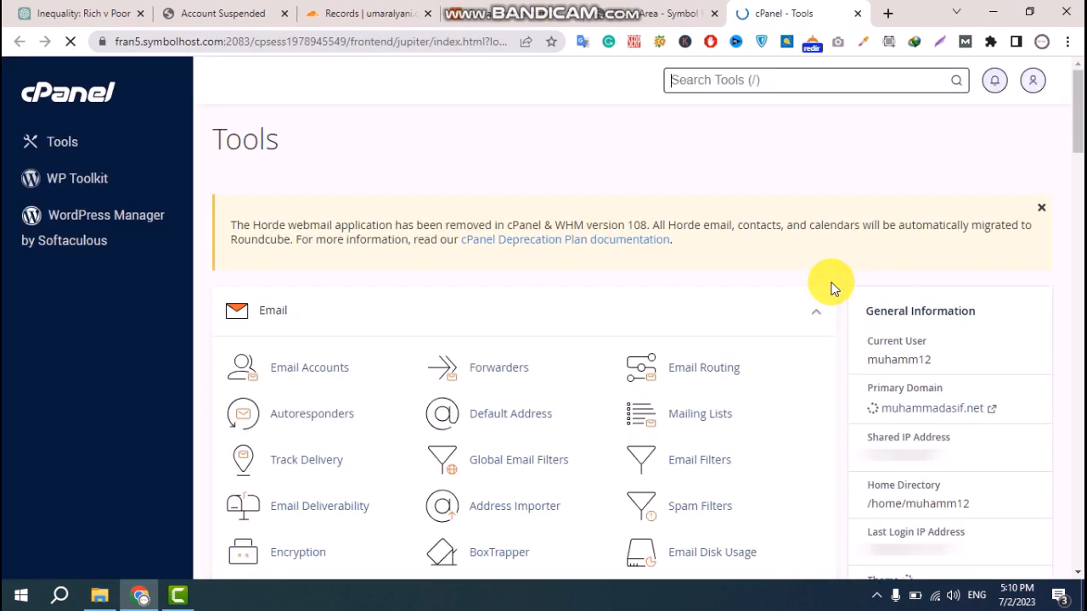
scroll(926, 407, "down", 1)
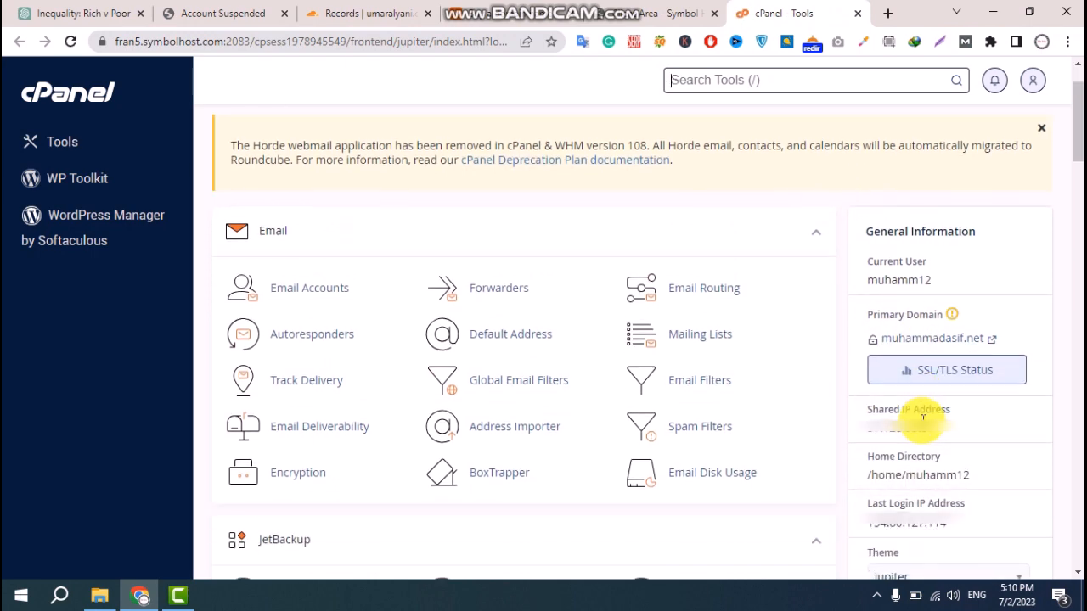
scroll(951, 391, "down", 2)
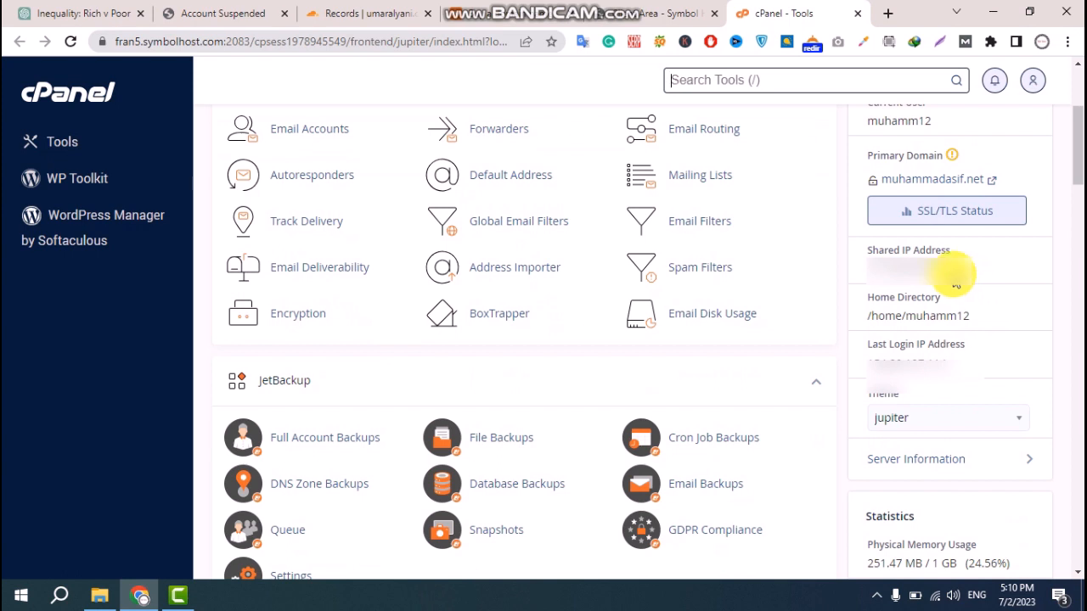
left_click_drag(955, 276, 868, 272)
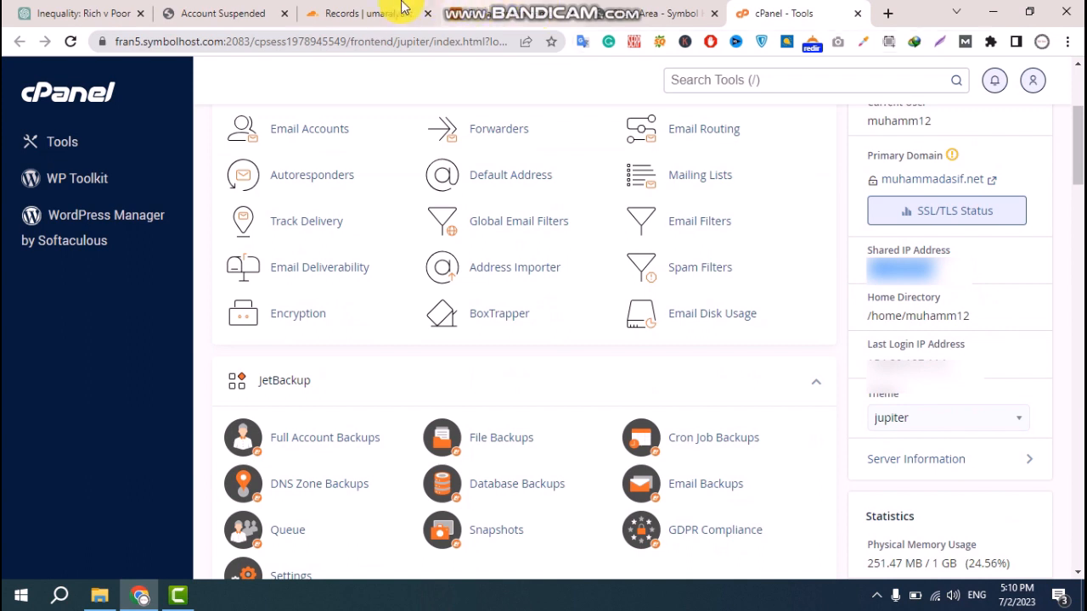
- Back in Cloudflare, enter the copied shared IP address as the @ record's IPv4 address and save the proxied A record
left_click(365, 12)
left_click(578, 304)
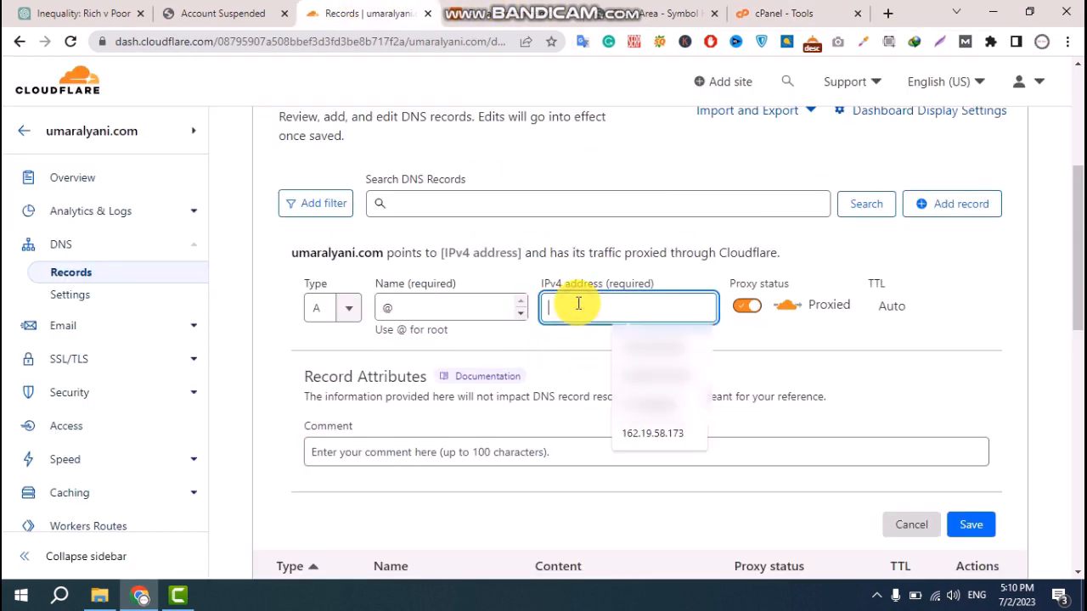
key("ctrl+v")
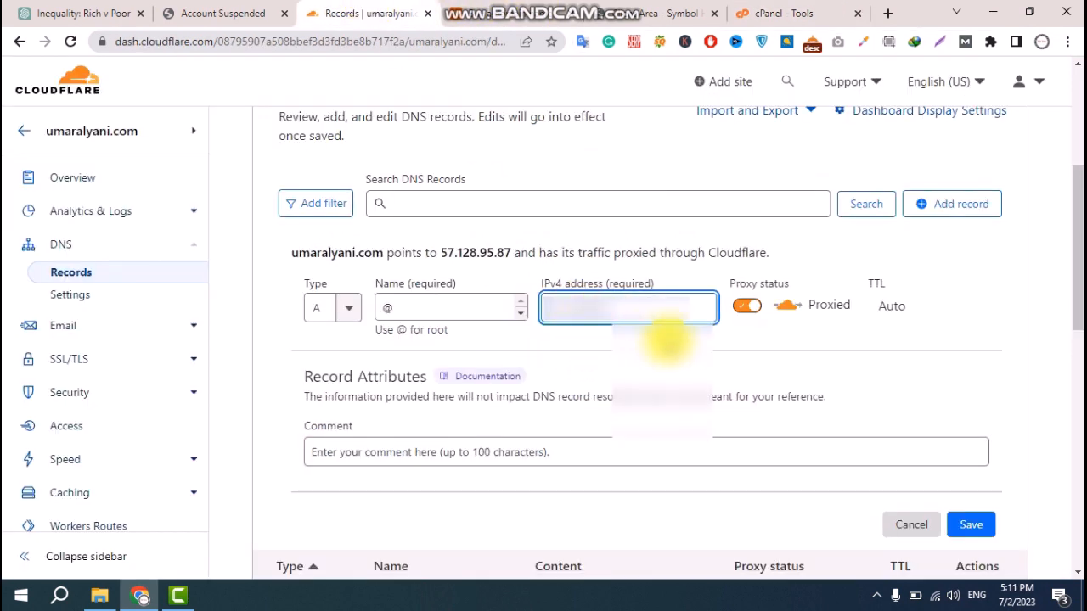
left_click(669, 340)
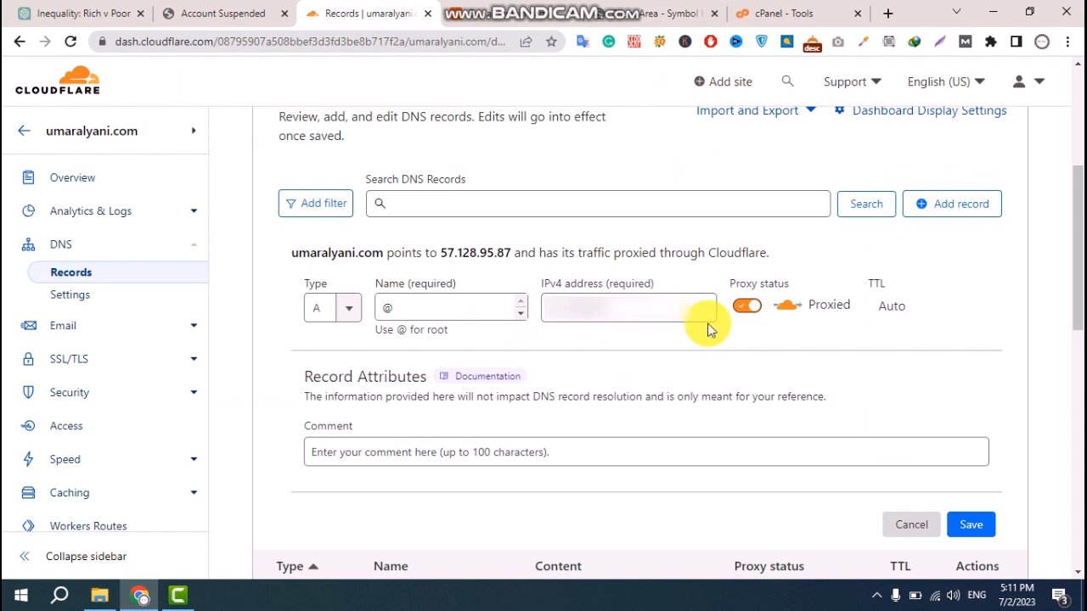
scroll(962, 441, "down", 1)
left_click(974, 450)
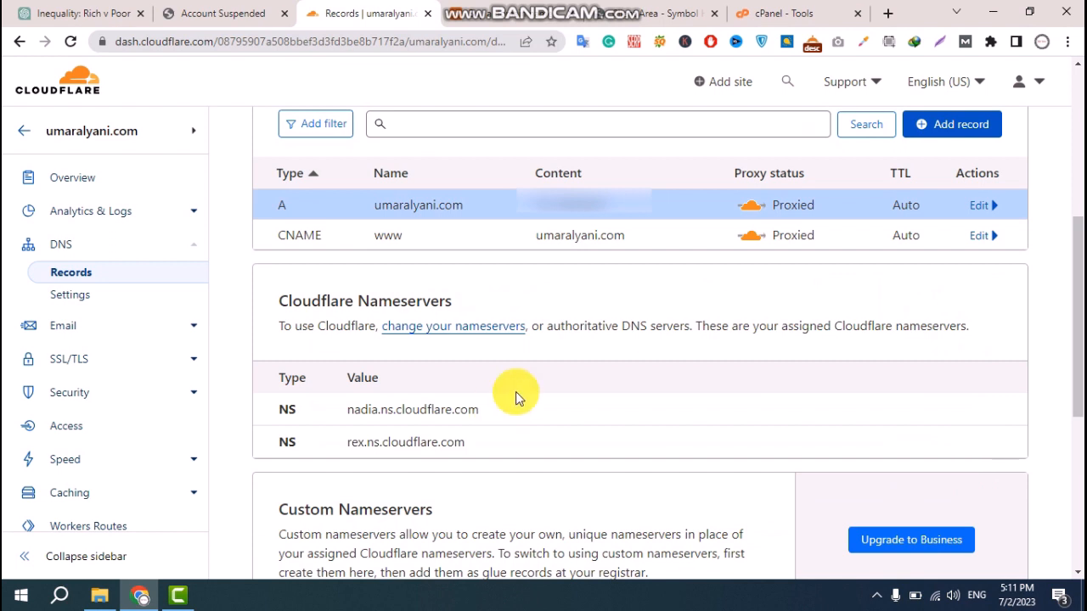
- Switch to Namecheap and open the management page of umaralyani.com at its nameserver settings
left_click(499, 8)
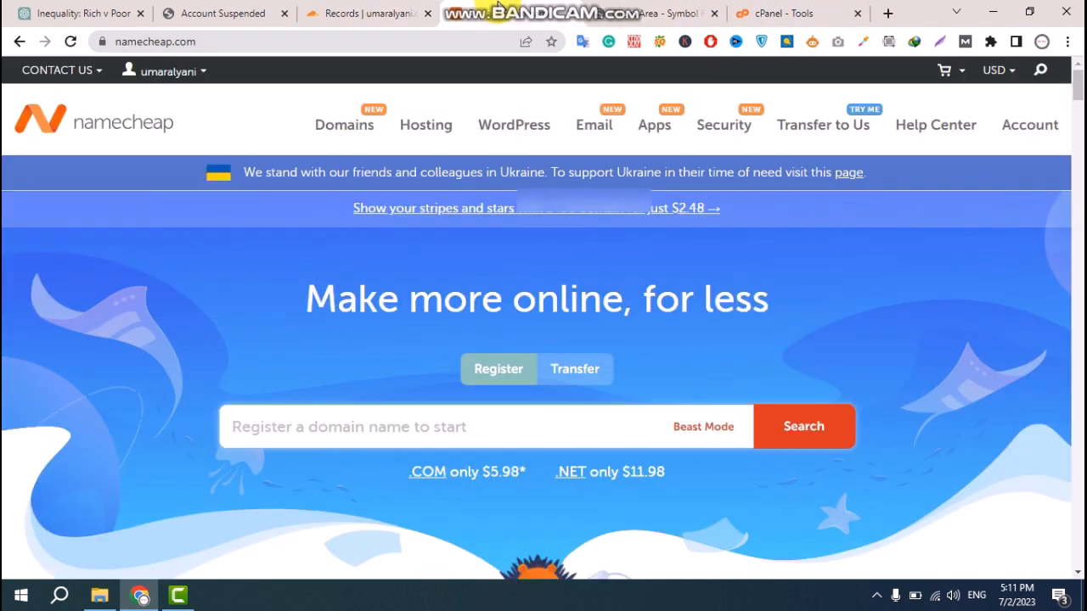
mouse_move(1024, 127)
left_click(997, 175)
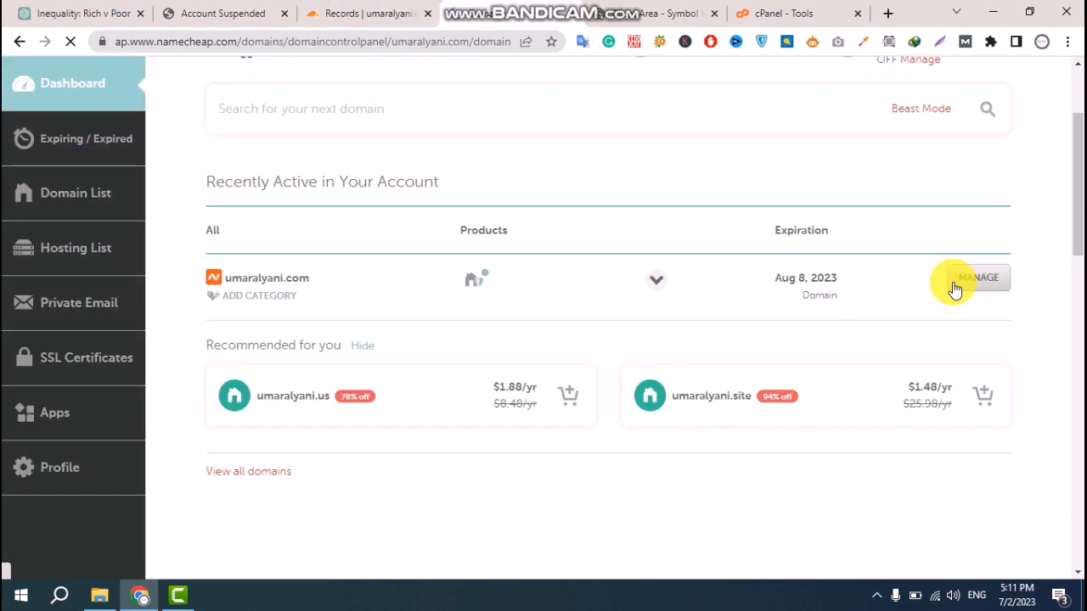
left_click(951, 280)
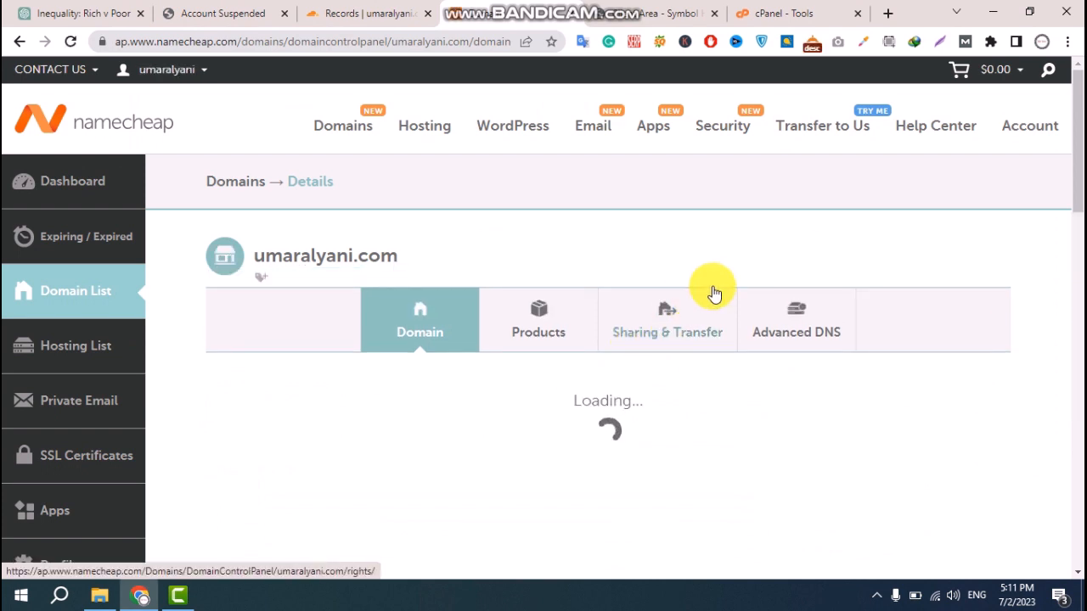
scroll(796, 325, "down", 1)
scroll(798, 313, "down", 2)
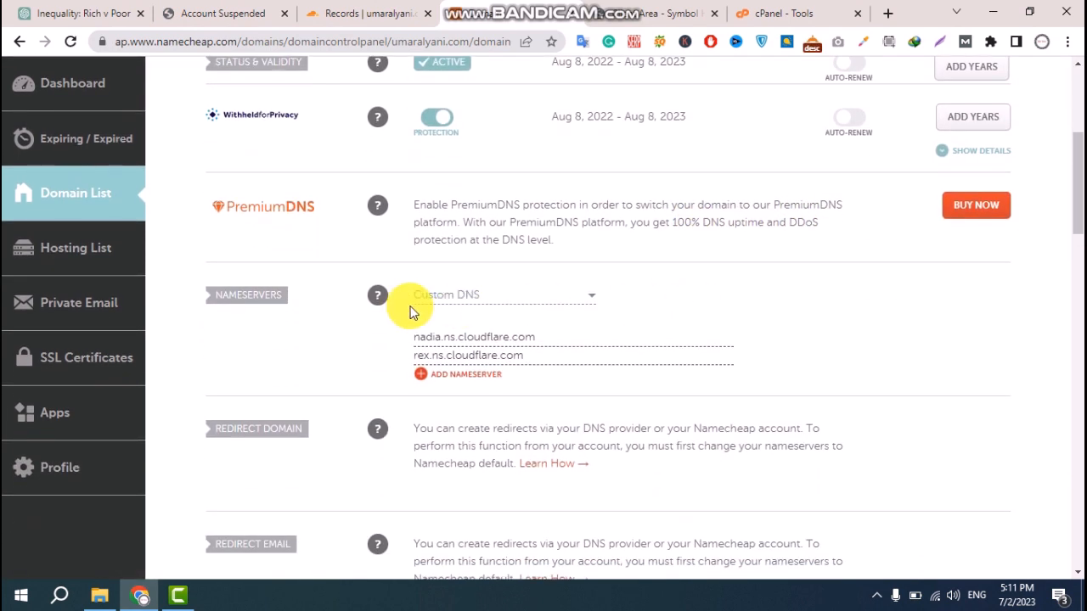
- Check the assigned nameservers in Cloudflare and open the account dashboard in Namecheap
key("ctrl+shift+Tab")
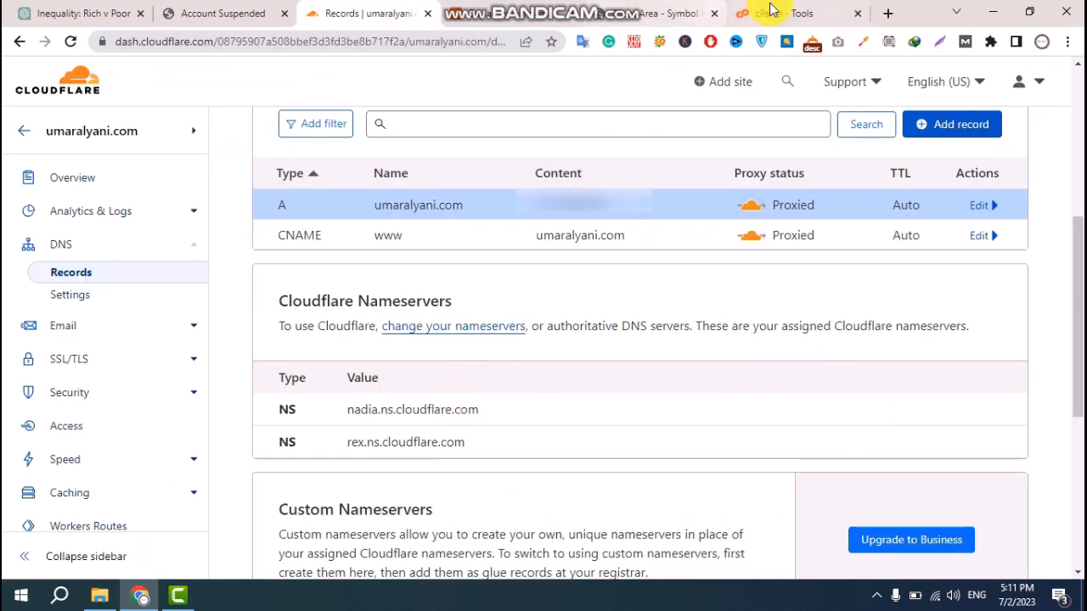
left_click(498, 10)
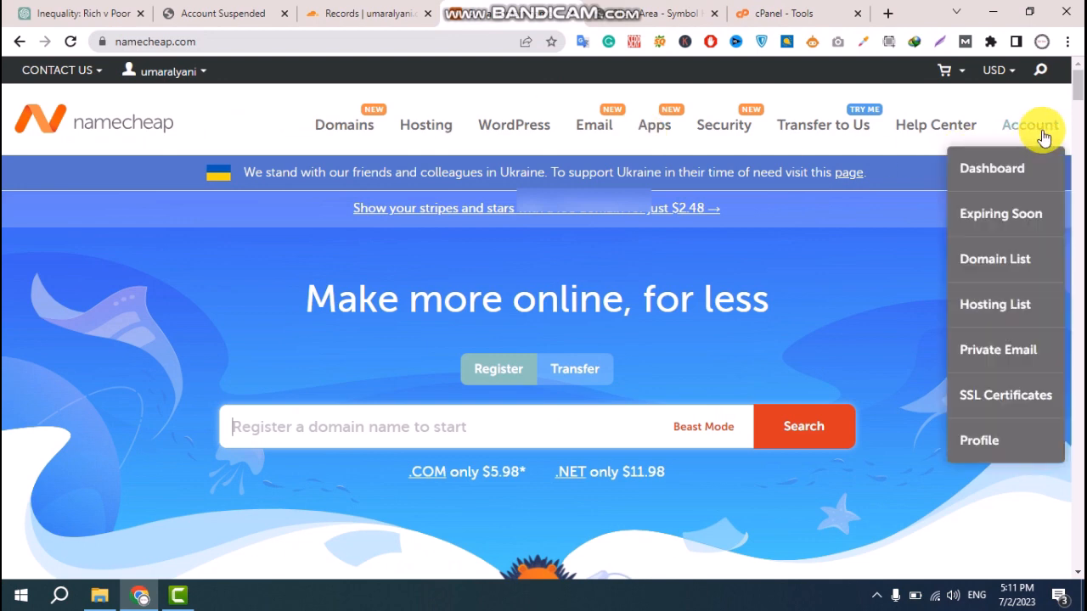
left_click(997, 172)
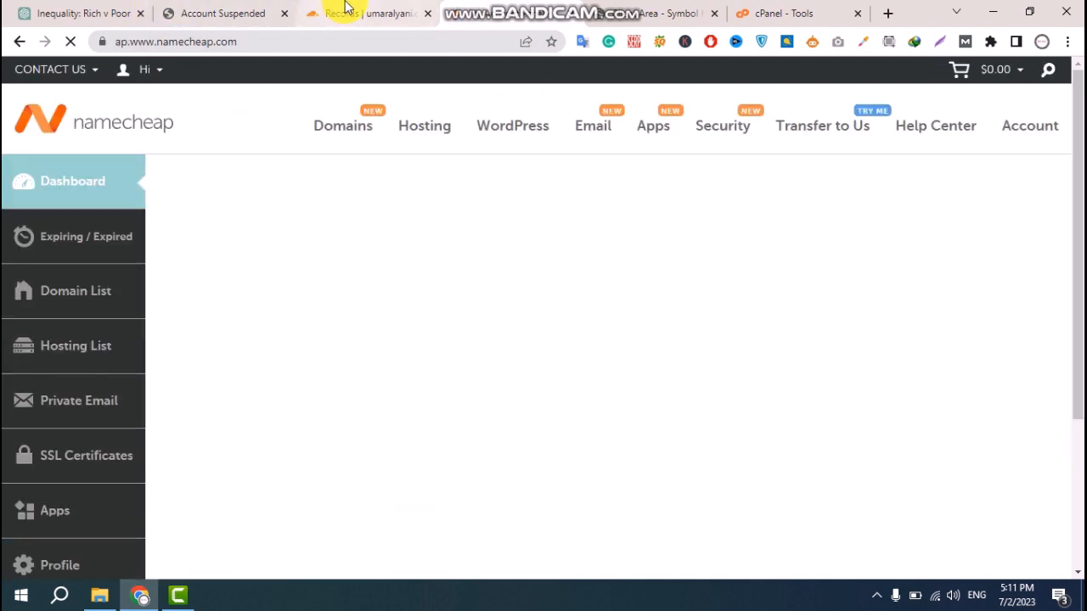
- Copy the first assigned nameserver, nadia.ns.cloudflare.com, from the Cloudflare DNS records page
left_click(345, 8)
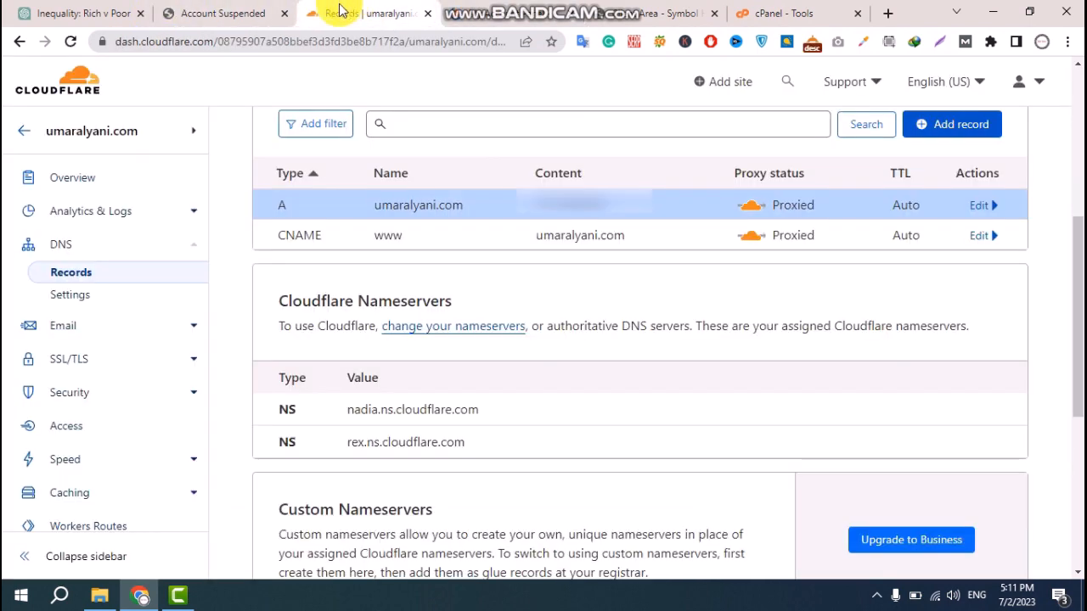
double_click(487, 410)
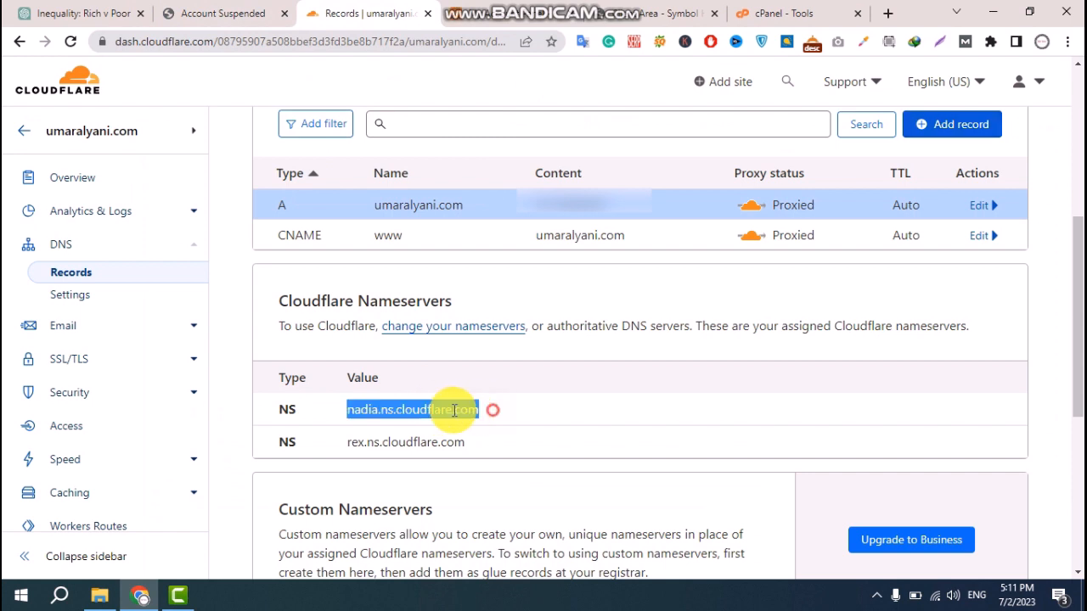
right_click(374, 406)
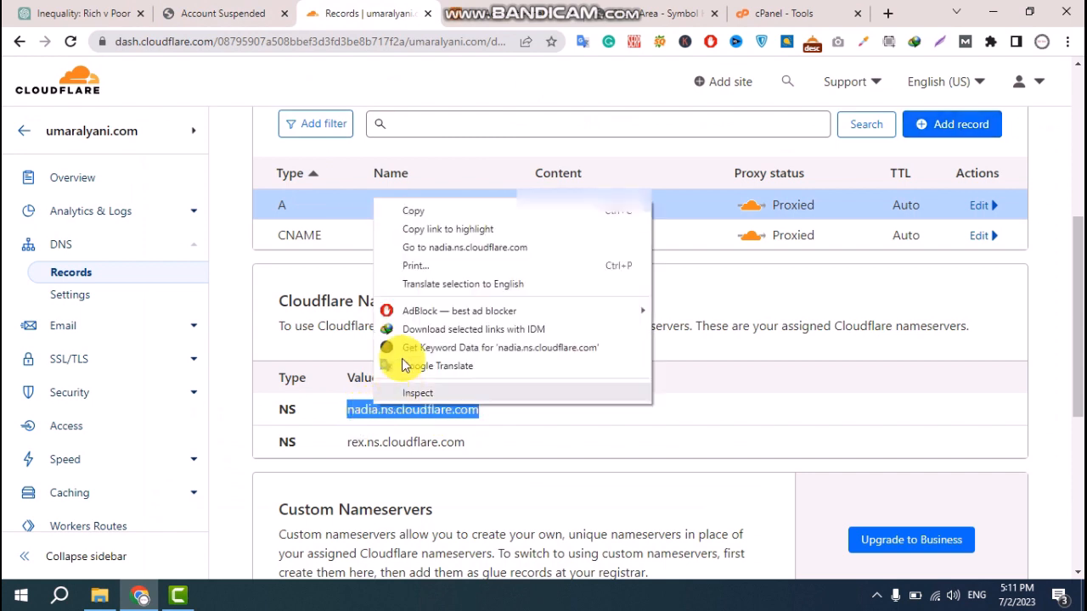
left_click(408, 211)
left_click(648, 412)
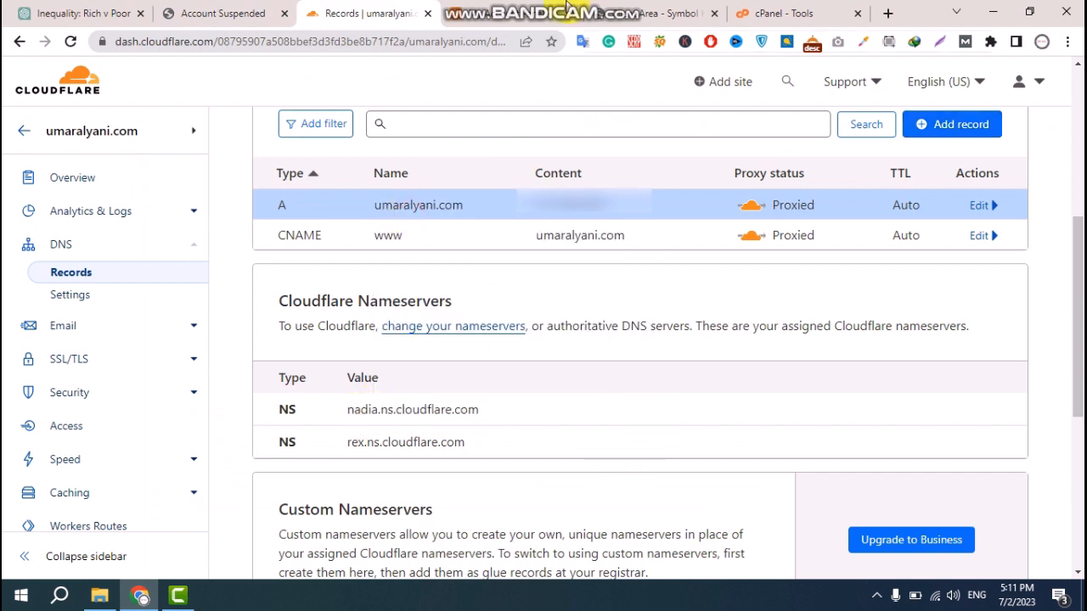
- Return to the Namecheap dashboard and open the management page for umaralyani.com
left_click(514, 13)
scroll(492, 297, "down", 2)
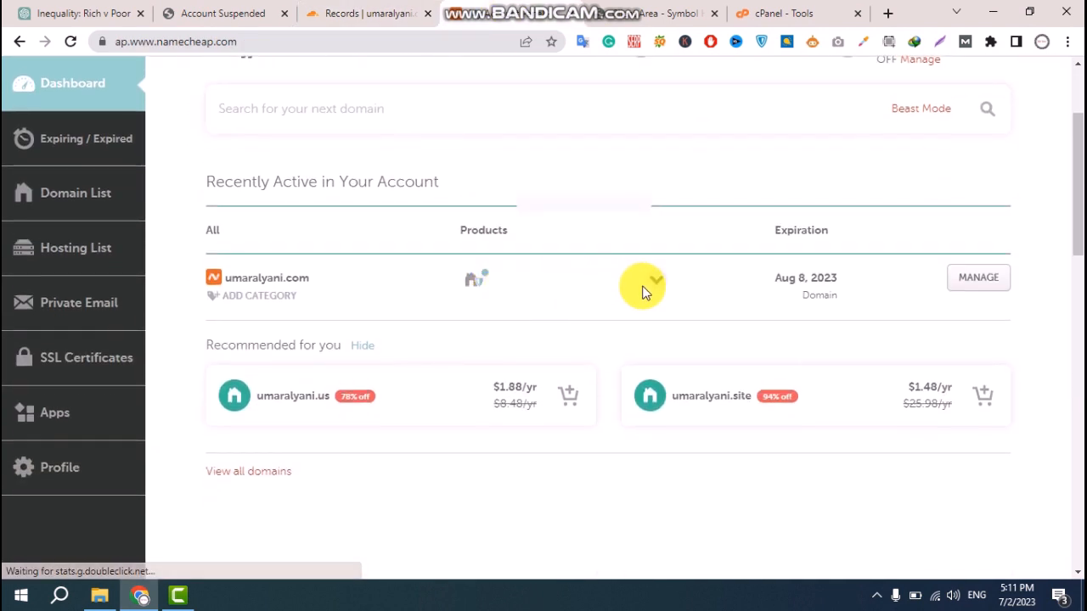
left_click(661, 284)
left_click(985, 280)
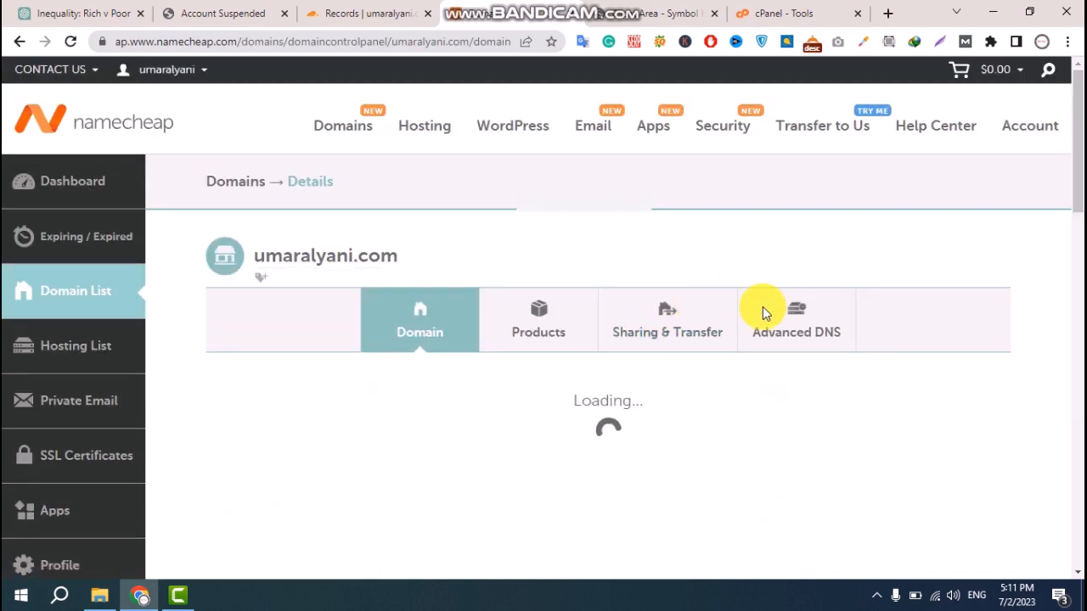
- Choose Custom DNS as the nameserver type for umaralyani.com
scroll(461, 298, "down", 4)
left_click(462, 295)
left_click(697, 309)
scroll(696, 309, "up", 1)
scroll(697, 309, "down", 1)
left_click(463, 299)
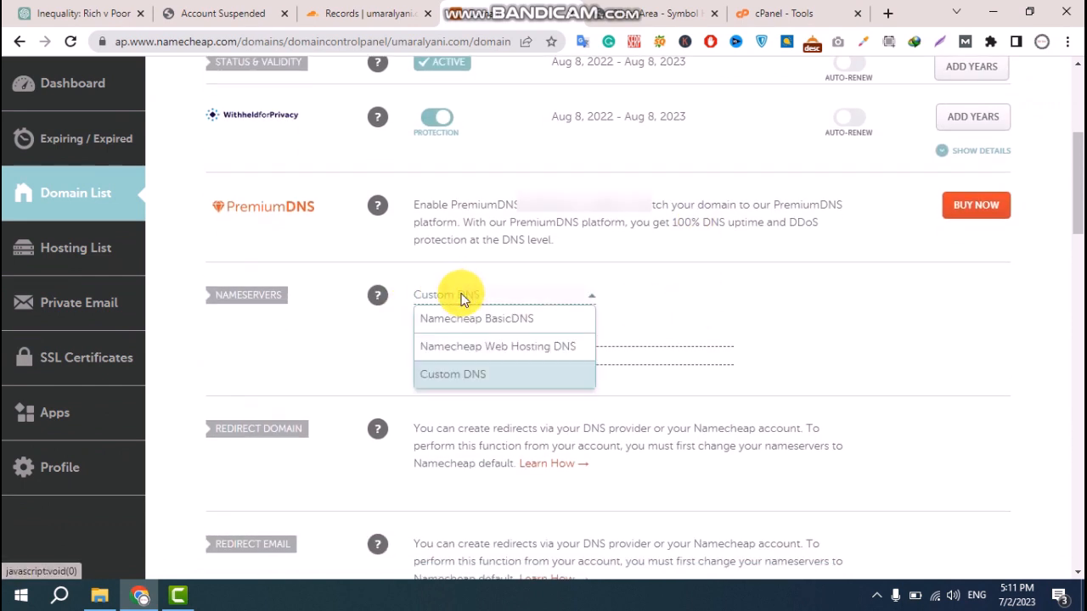
left_click(458, 378)
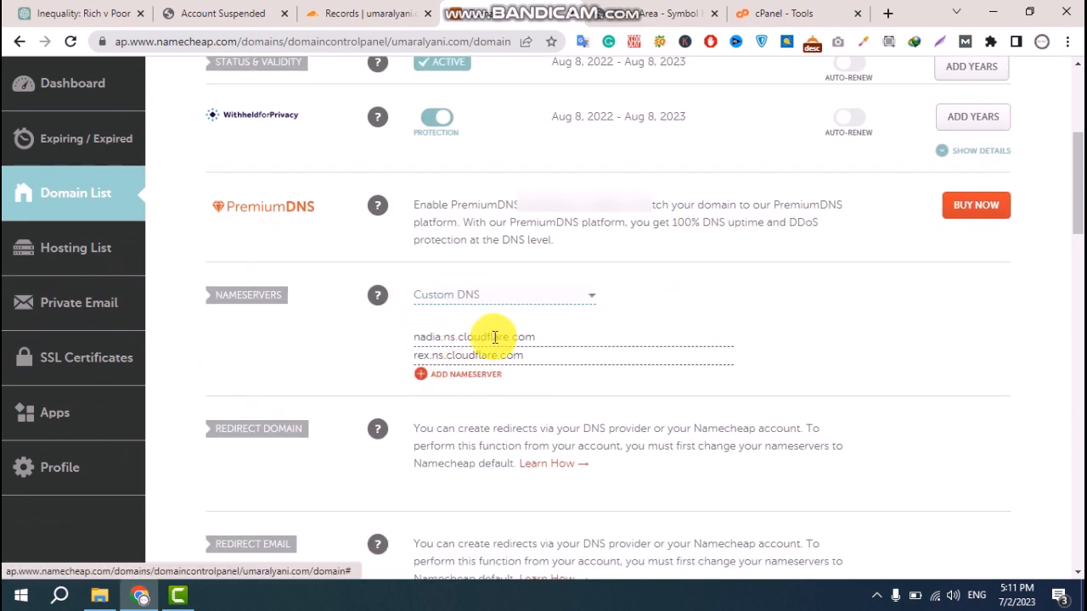
- Copy nadia.ns.cloudflare.com from Cloudflare and search for it on the Namecheap domain page to compare the first nameserver
left_click(338, 11)
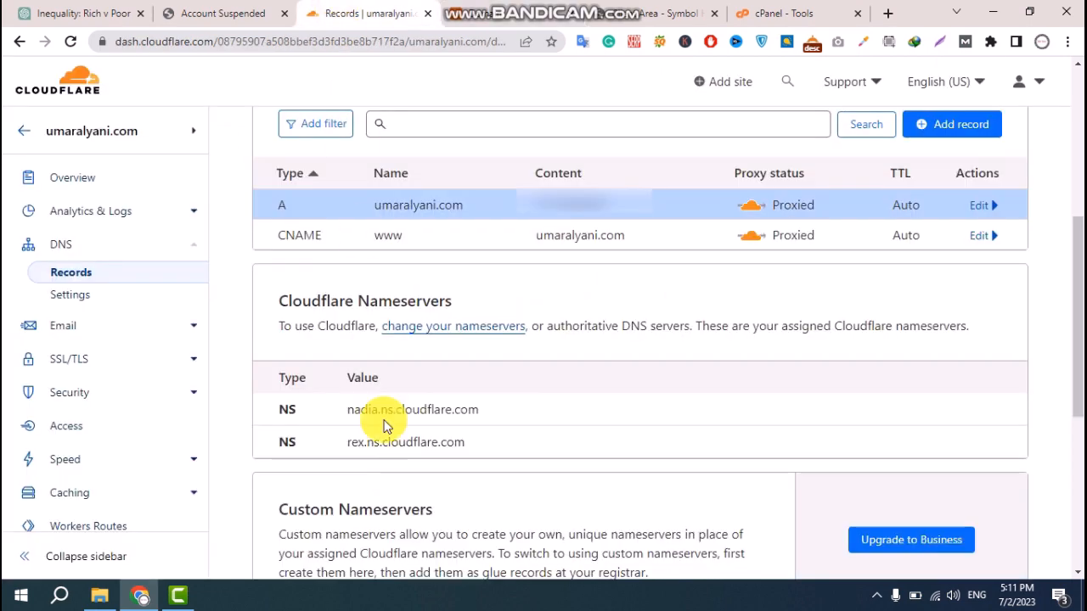
left_click_drag(480, 412, 343, 413)
right_click(406, 411)
left_click(429, 203)
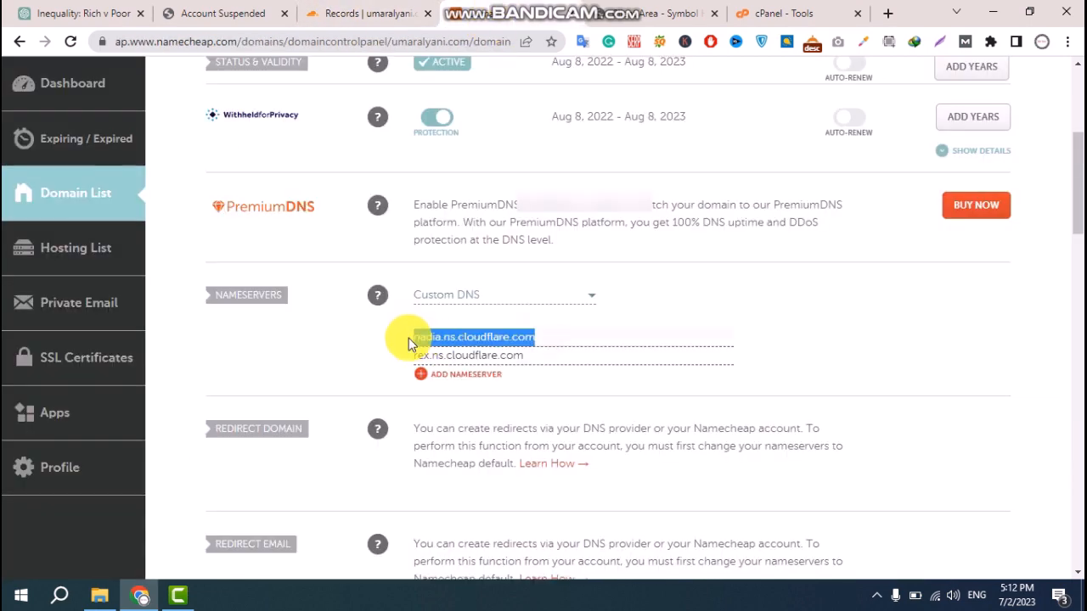
key("ctrl+f")
key("ctrl+v")
left_click(550, 74)
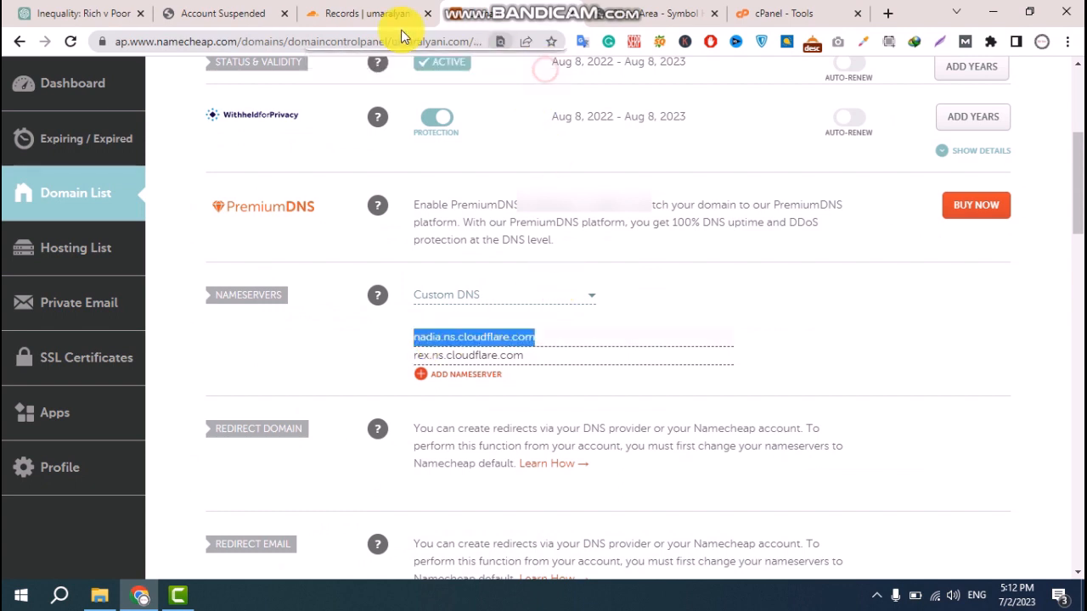
- Copy rex.ns.cloudflare.com from Cloudflare and search for it on the Namecheap domain page to compare the second nameserver
left_click(360, 14)
left_click(480, 443)
left_click_drag(481, 443, 340, 450)
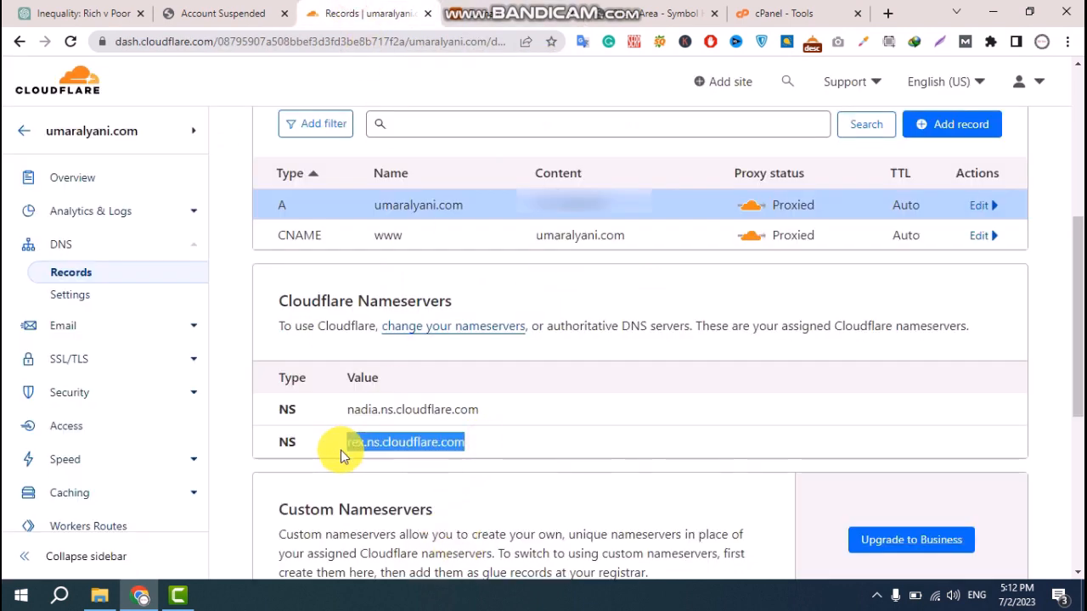
left_click(476, 13)
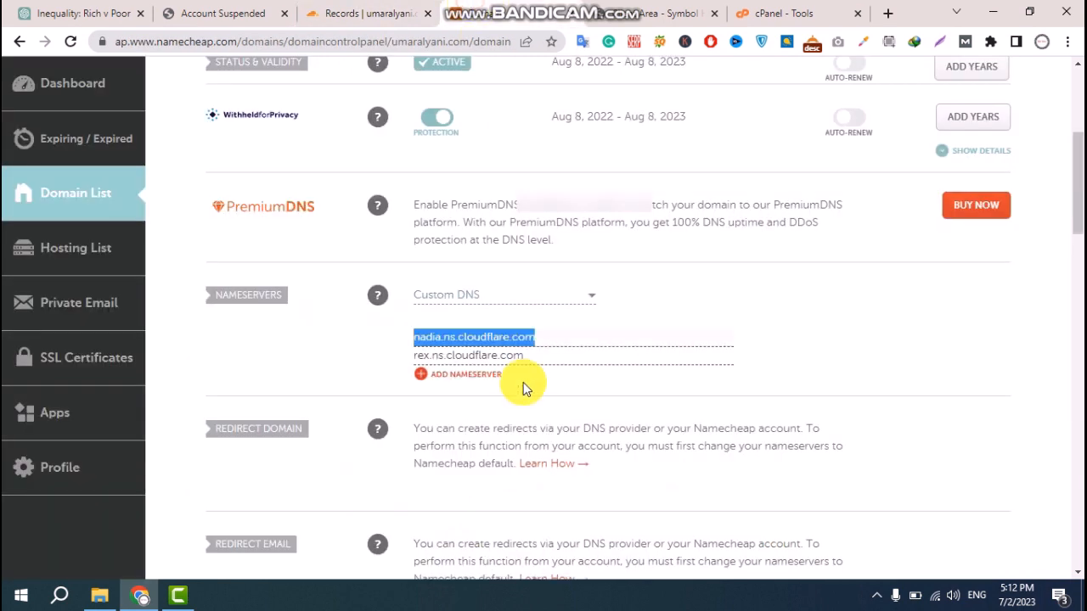
key("ctrl+f")
key("ctrl+v")
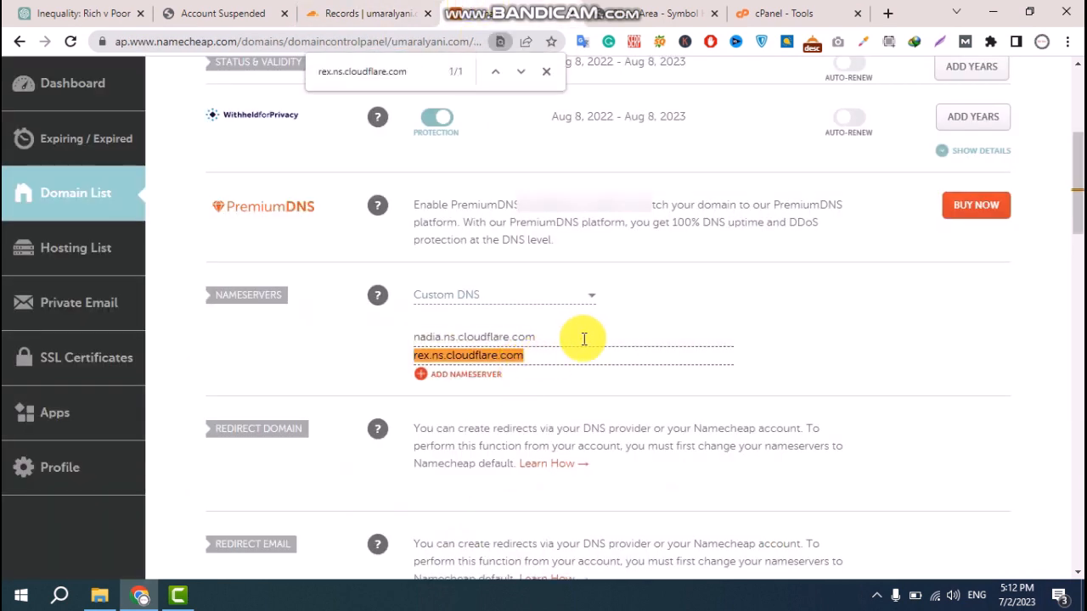
left_click(546, 71)
left_click(837, 359)
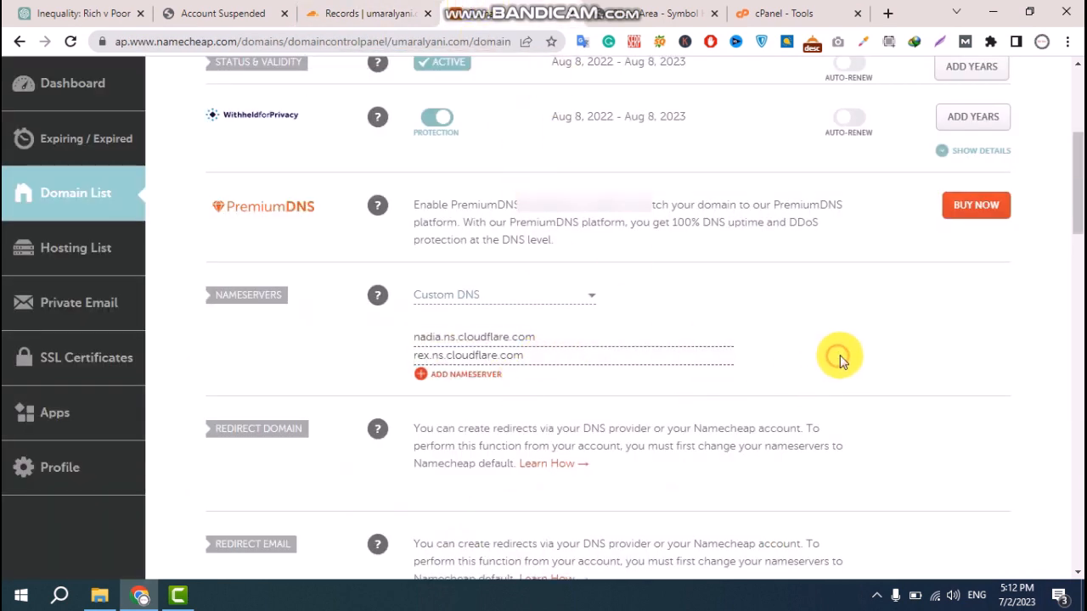
- Look through the remaining domain settings of umaralyani.com and return to the nameservers section
scroll(597, 322, "down", 10)
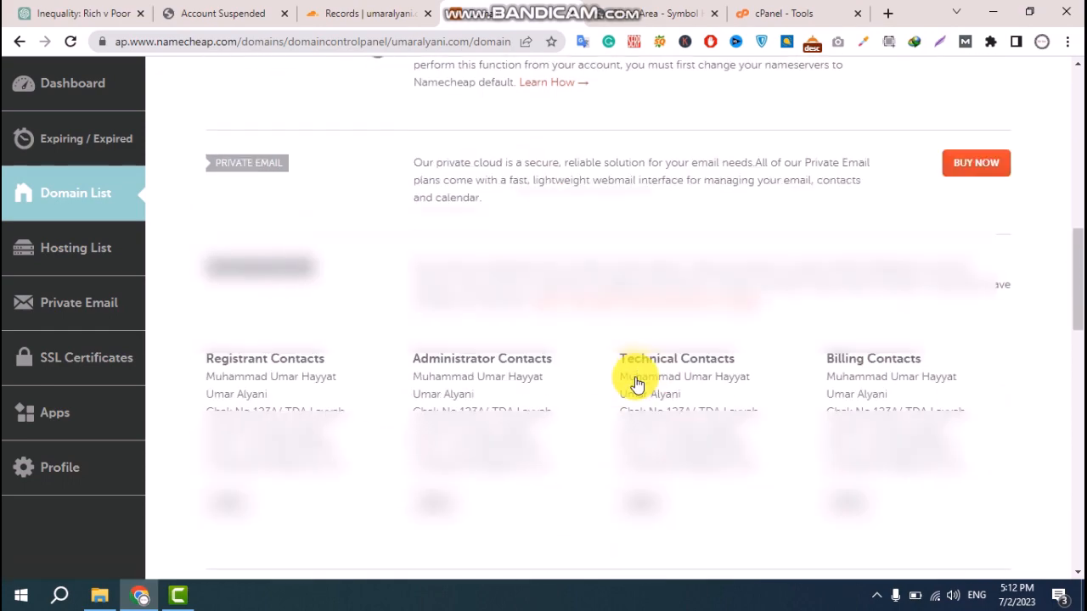
scroll(619, 383, "down", 3)
scroll(621, 381, "up", 3)
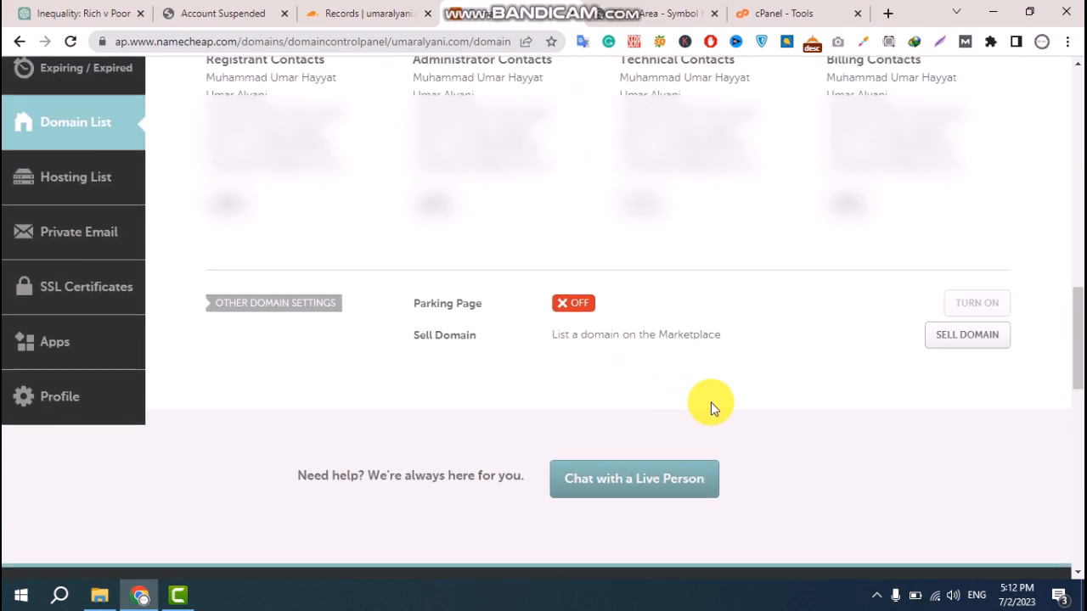
scroll(710, 403, "up", 2)
scroll(710, 403, "up", 8)
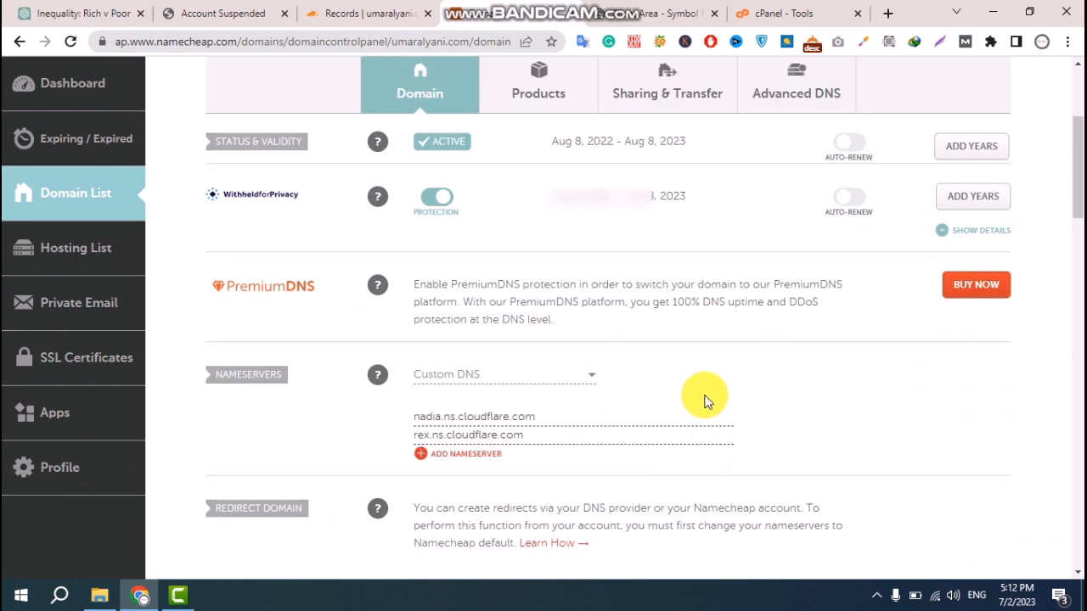
scroll(704, 401, "up", 1)
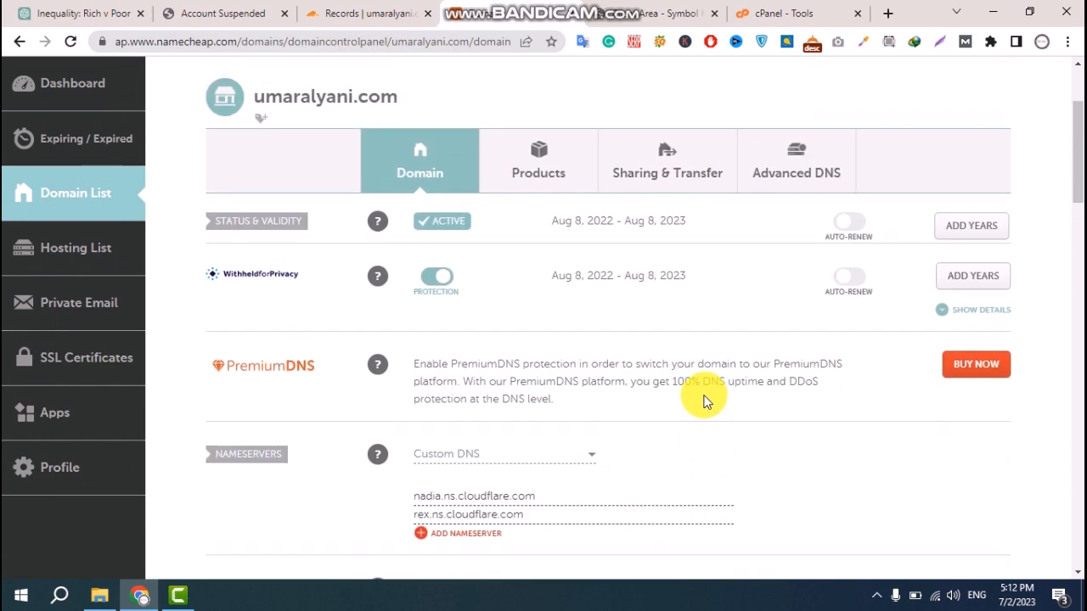
scroll(703, 401, "down", 3)
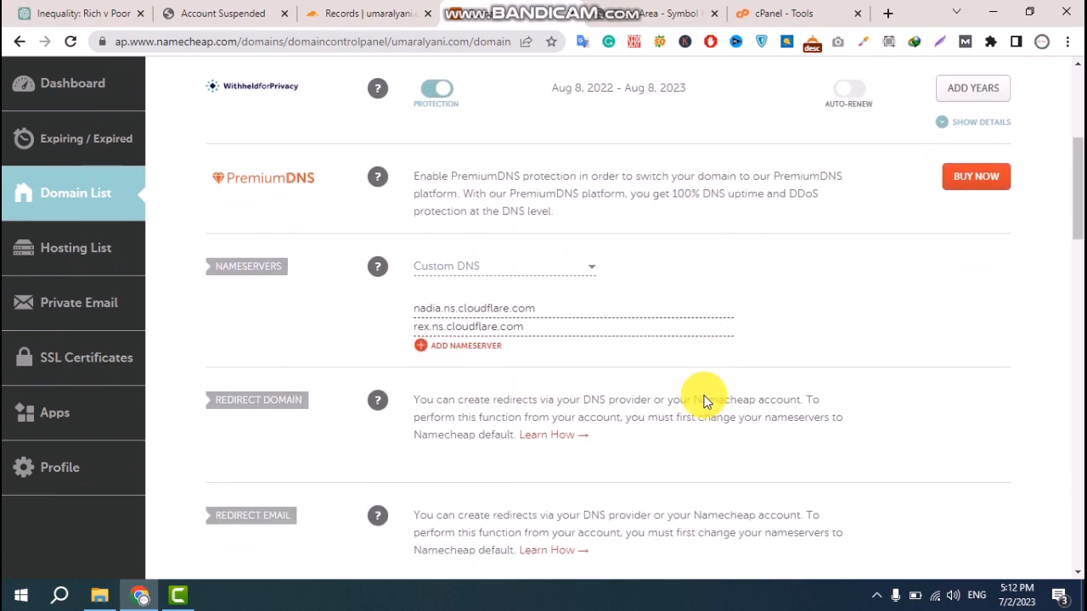
- Review the custom nameservers at Namecheap and compare them with the DNS records and assigned nameservers for umaralyani.com in Cloudflare
scroll(645, 374, "down", 2)
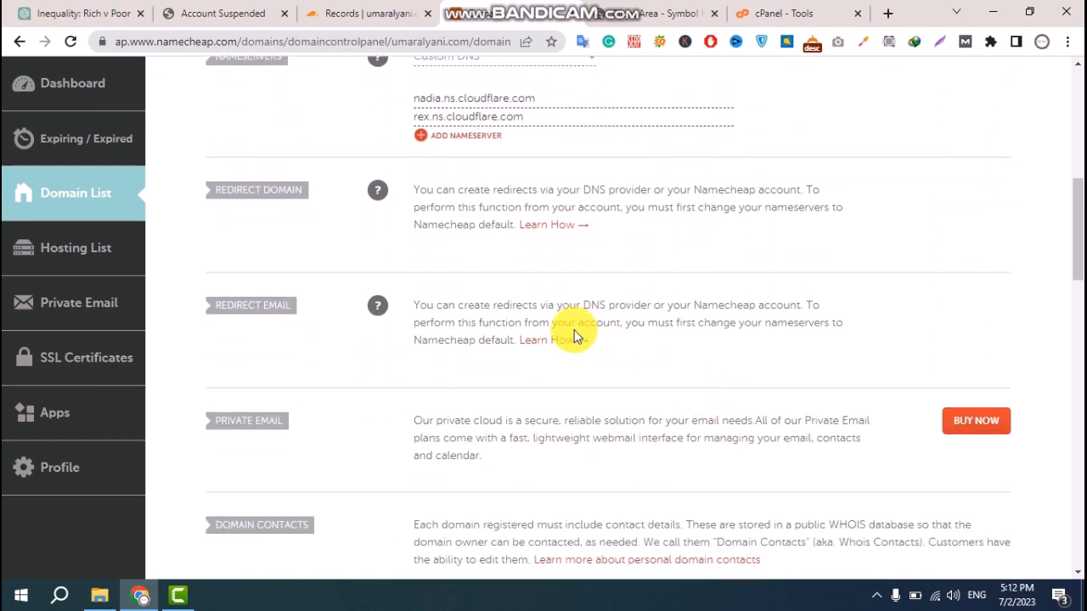
scroll(645, 314, "up", 4)
left_click(348, 13)
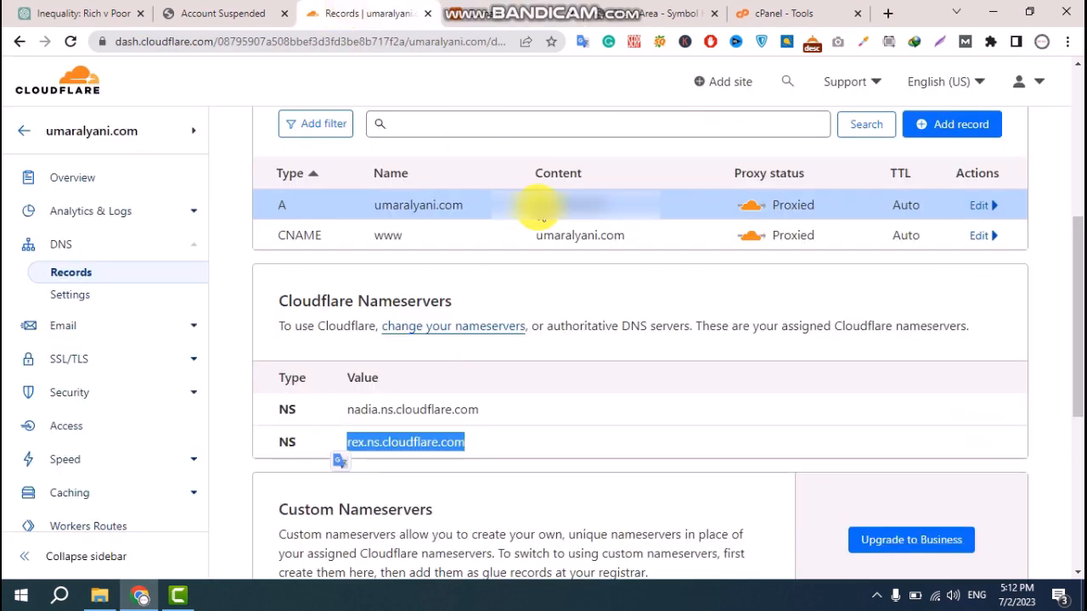
scroll(849, 410, "down", 5)
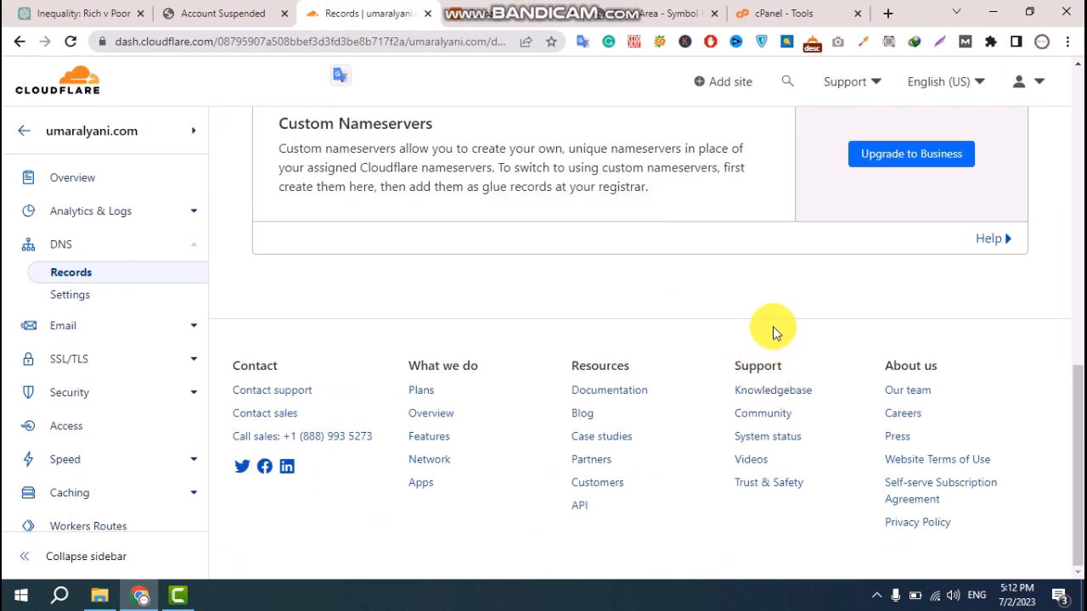
scroll(680, 366, "up", 4)
left_click(1048, 263)
scroll(599, 320, "up", 2)
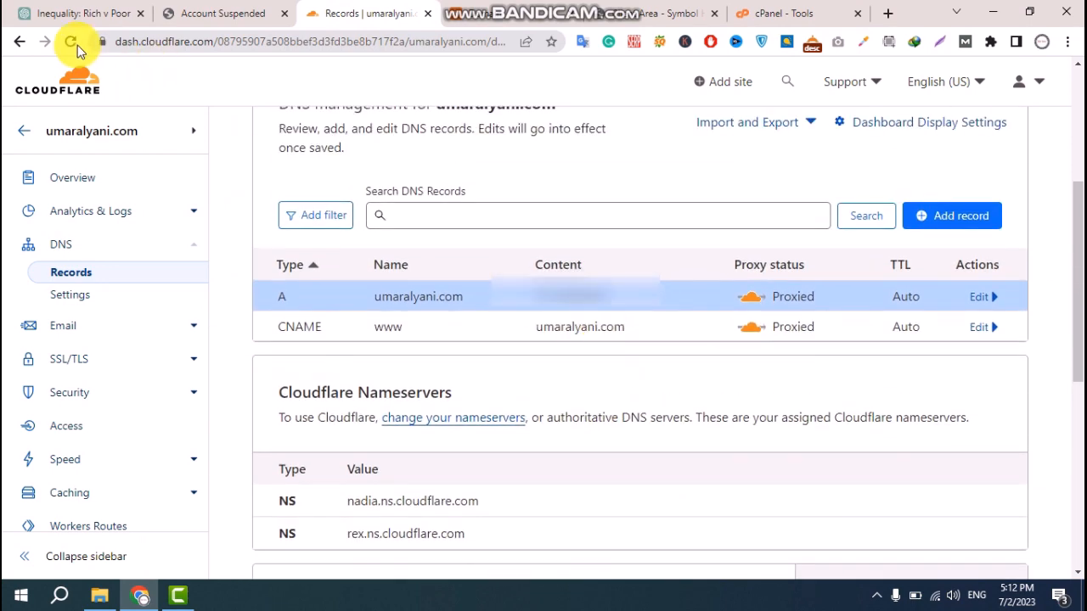
- Open the Speed Optimization settings of umaralyani.com and look through the image optimization options
scroll(94, 339, "down", 2)
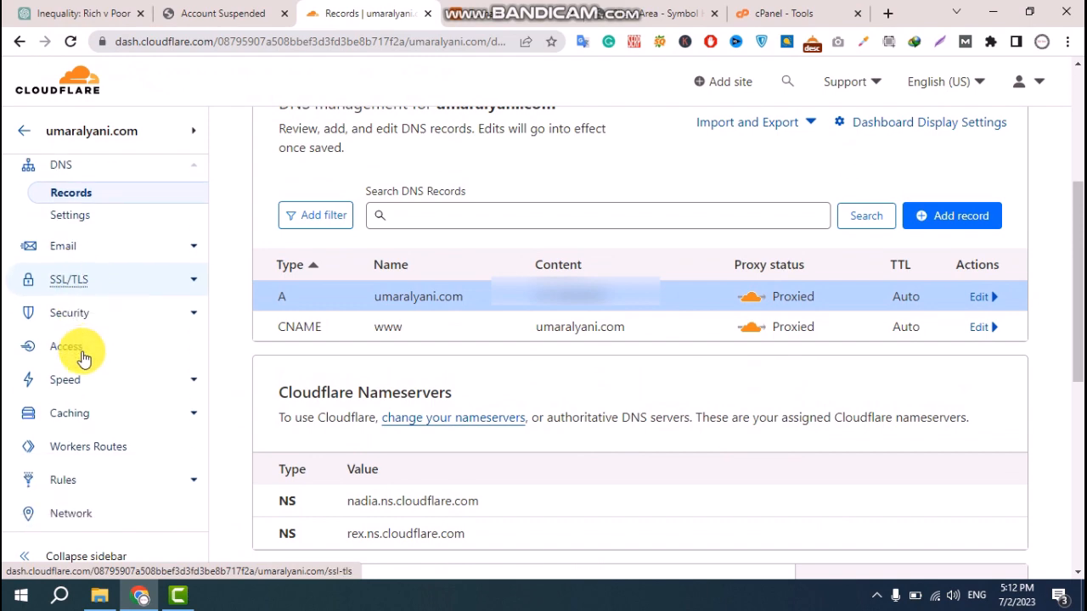
left_click(63, 301)
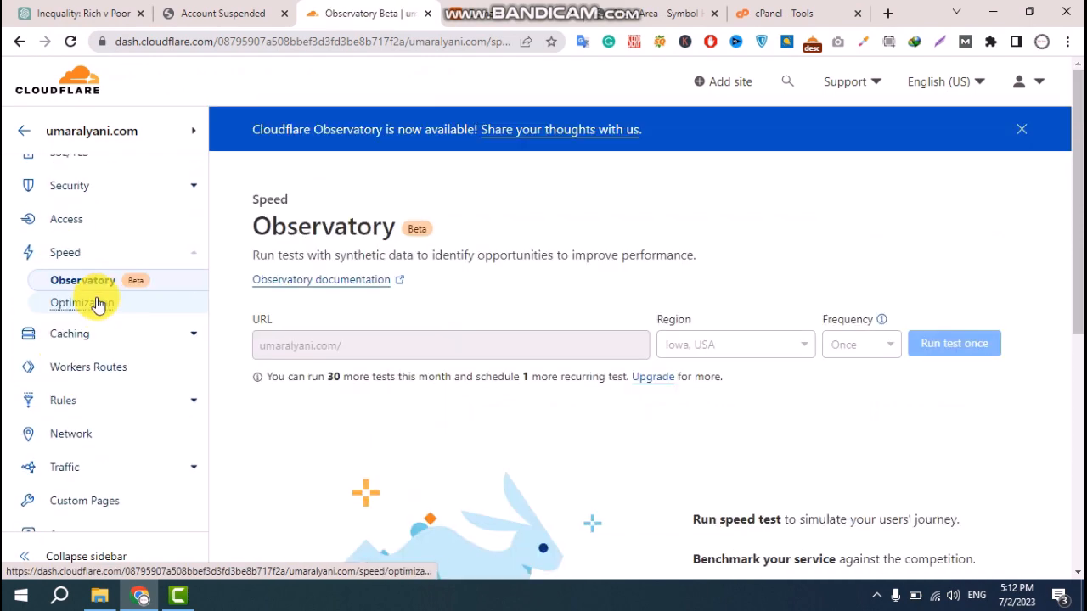
left_click(96, 315)
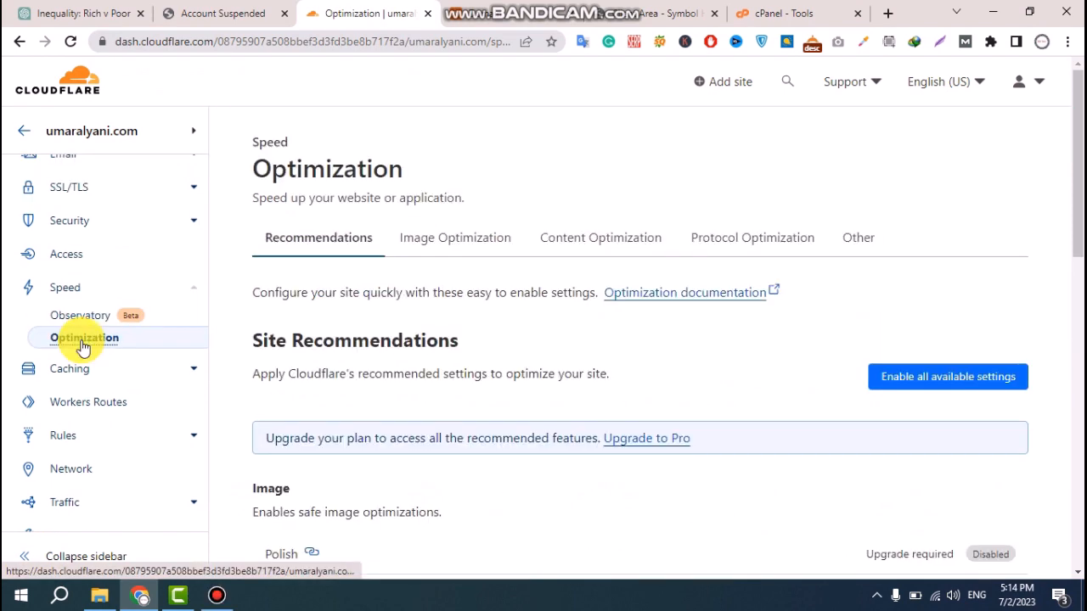
left_click(441, 241)
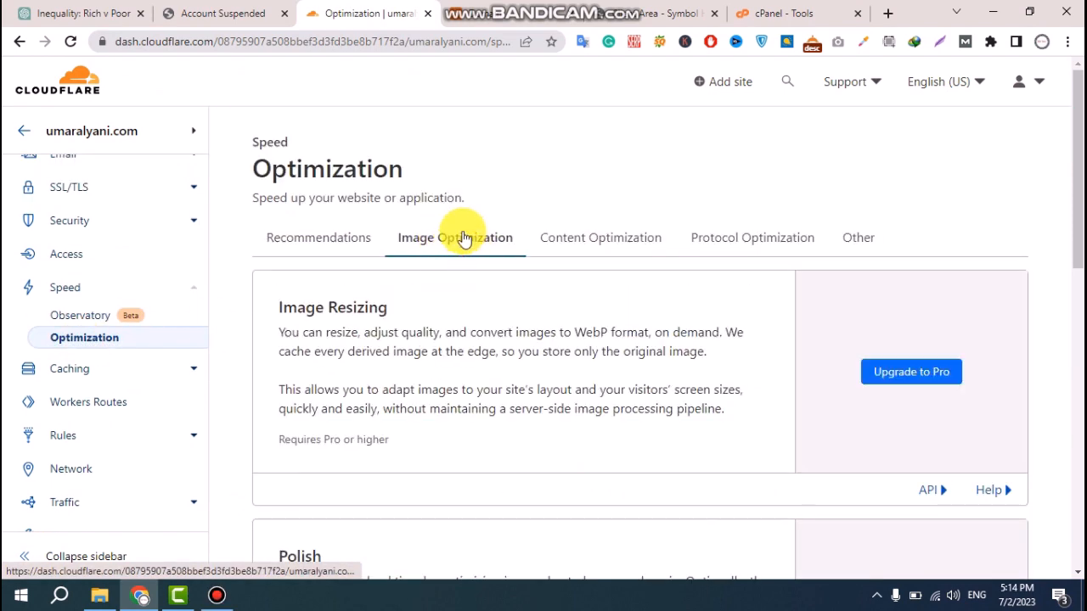
scroll(739, 338, "down", 2)
scroll(739, 338, "down", 7)
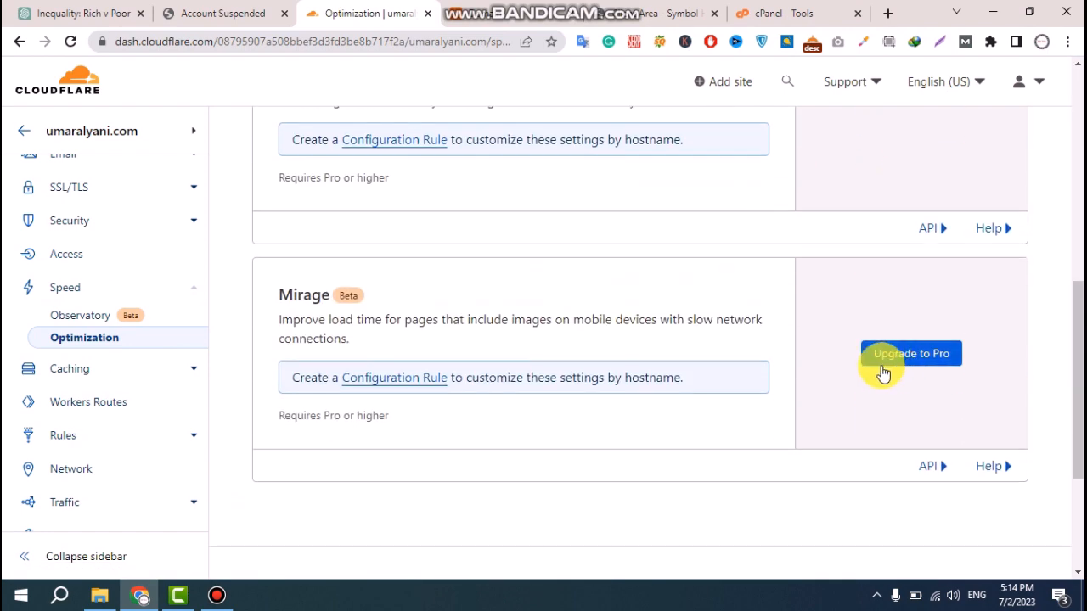
scroll(688, 356, "up", 9)
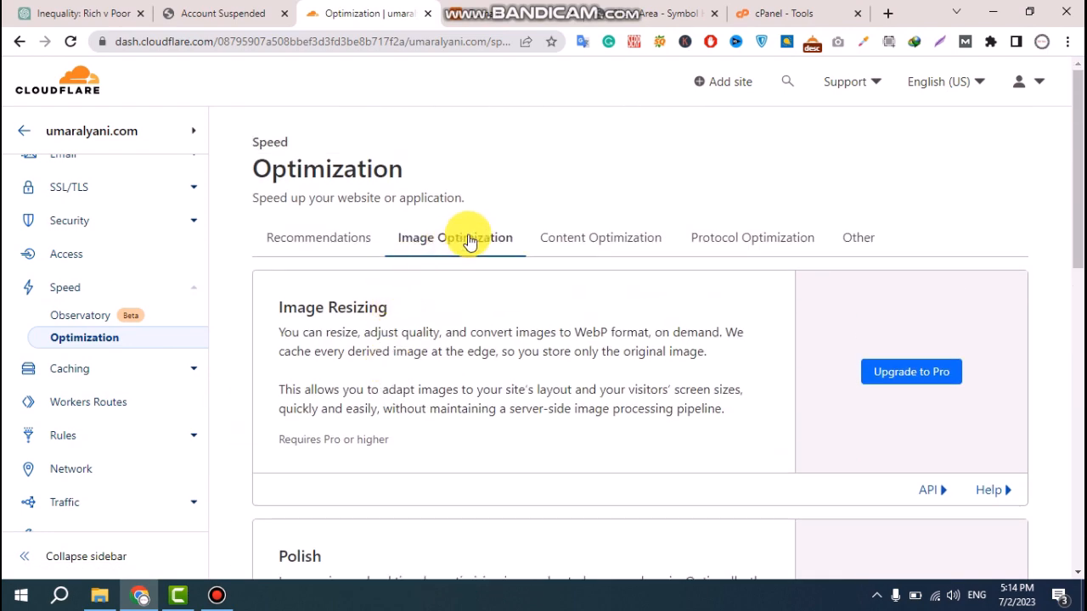
- Look through the content optimization and protocol optimization settings of umaralyani.com
left_click(573, 237)
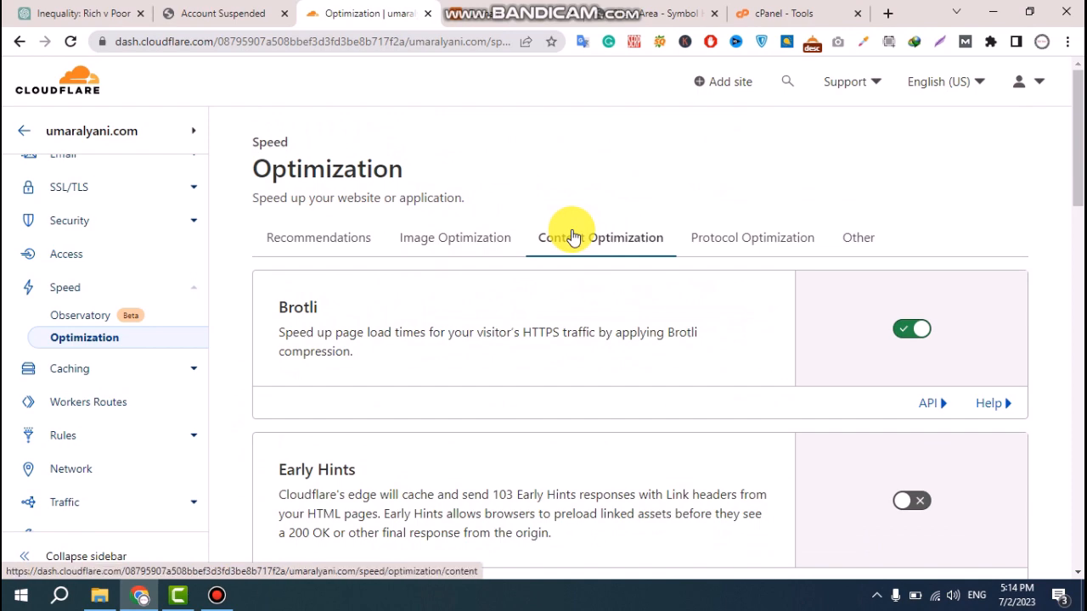
scroll(864, 318, "down", 1)
scroll(865, 318, "down", 6)
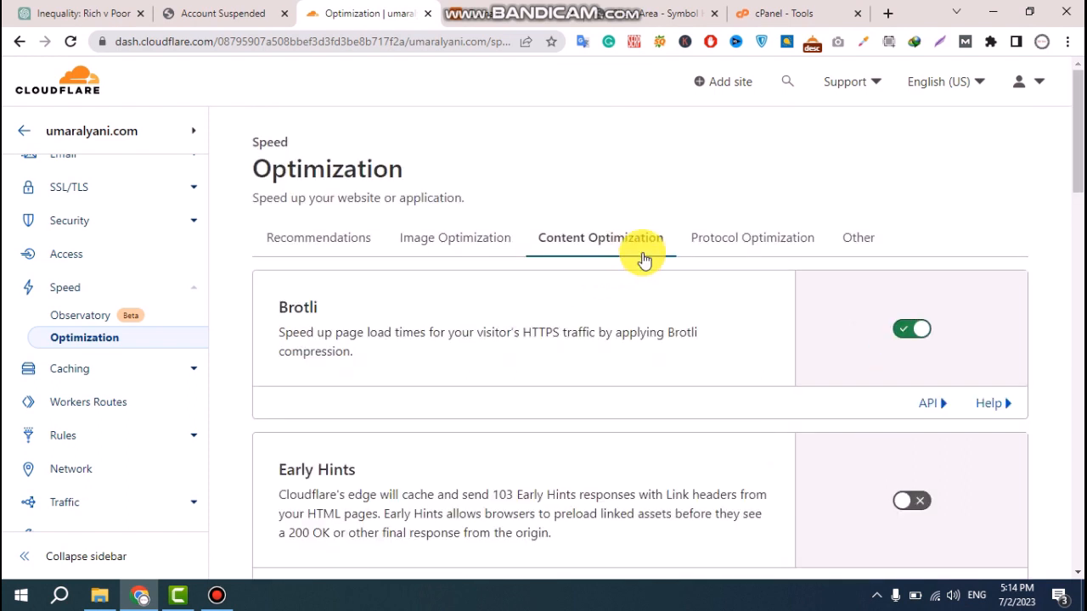
left_click(728, 234)
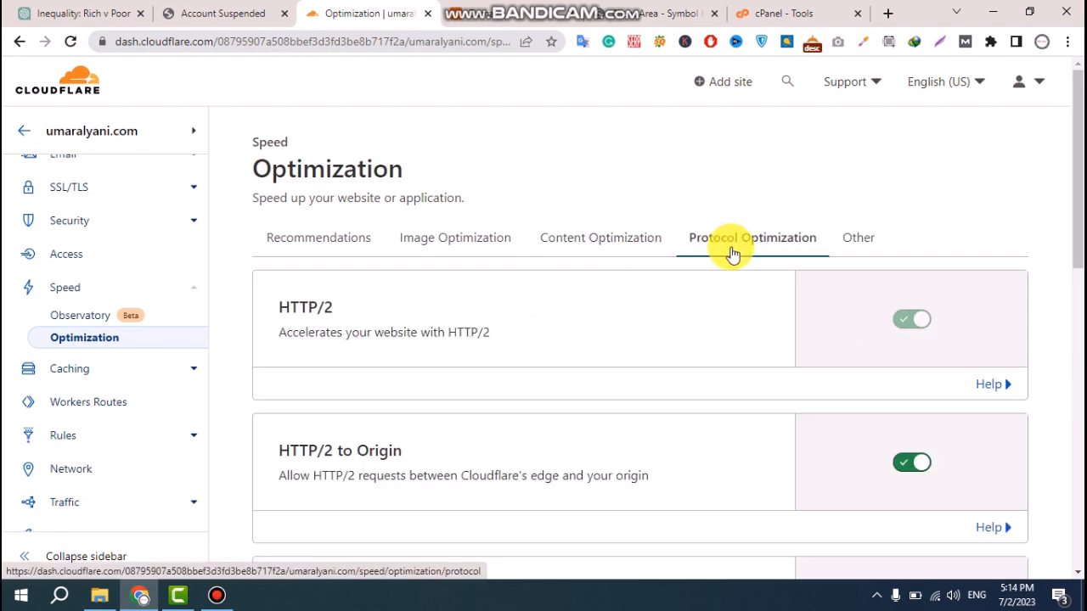
scroll(731, 252, "down", 5)
scroll(724, 282, "up", 5)
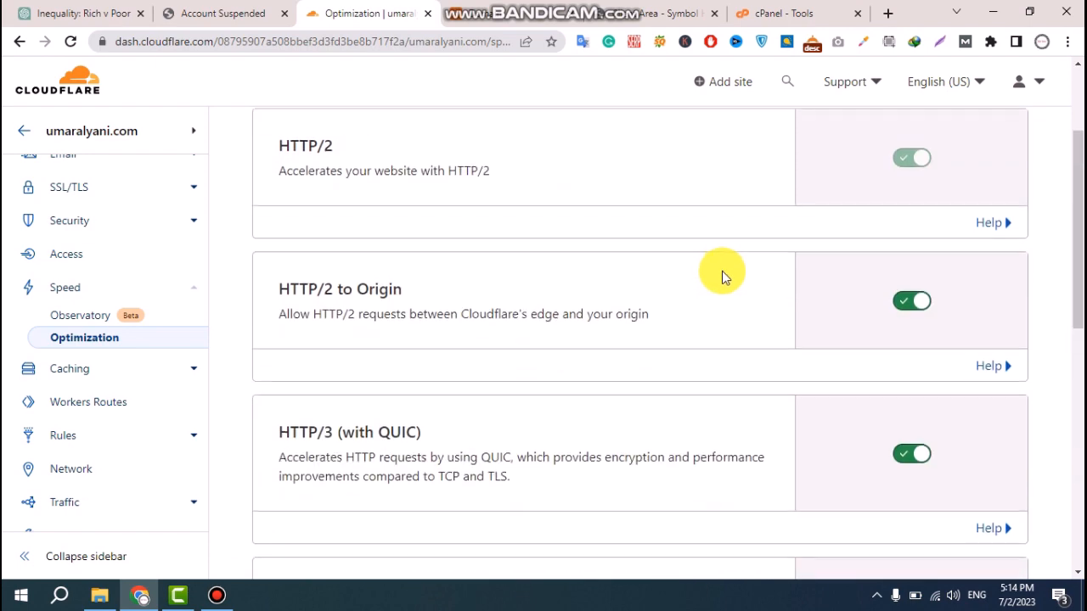
- Look through the other speed optimization settings, including Automatic Signed Exchanges, AMP Real URL and Mobile Redirect
left_click(845, 242)
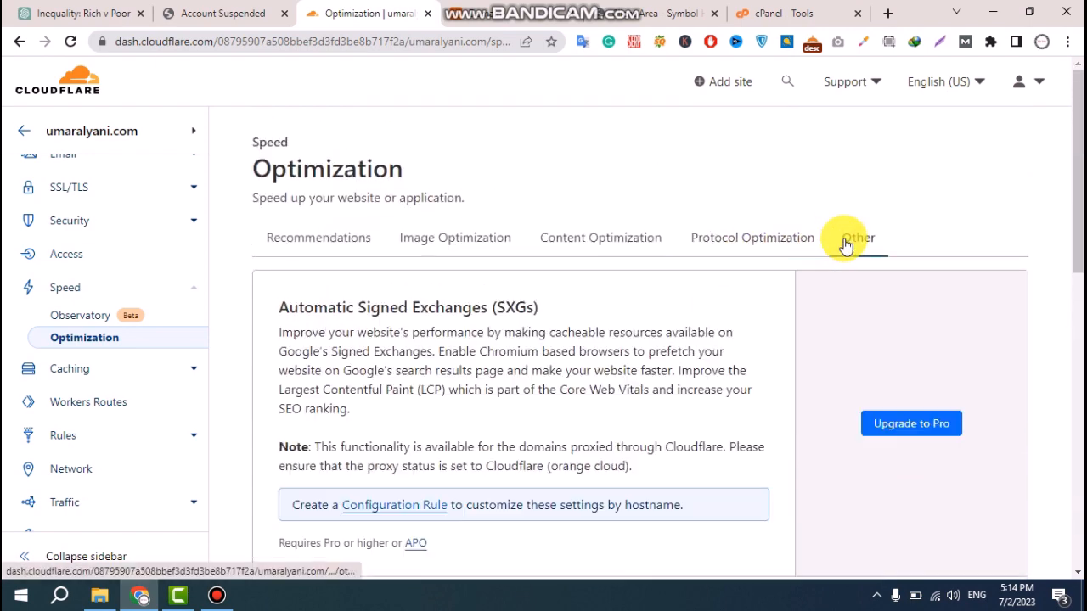
scroll(818, 287, "down", 5)
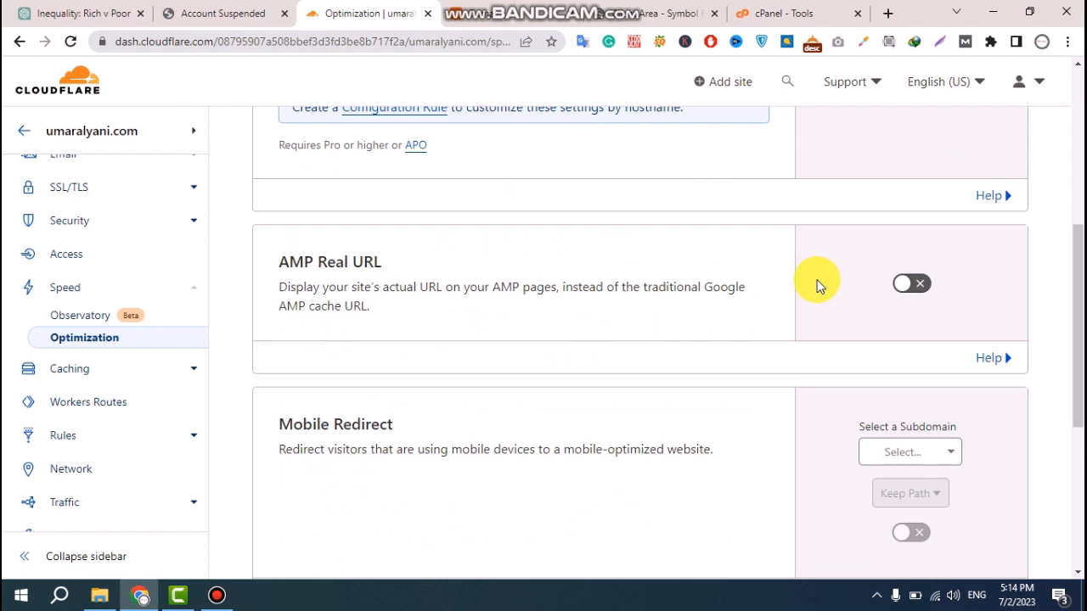
scroll(612, 507, "down", 4)
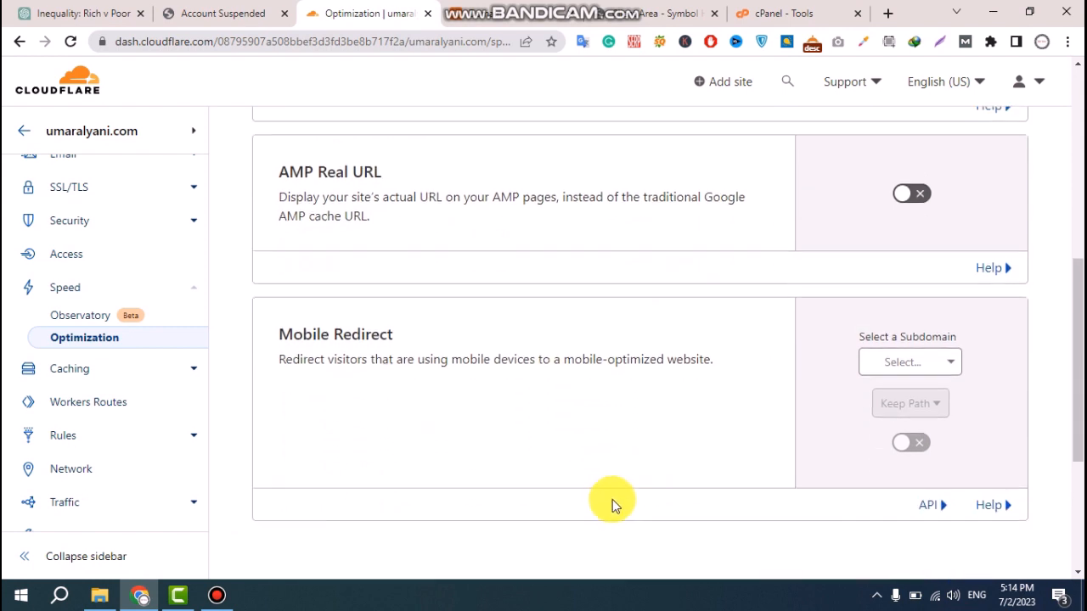
scroll(875, 216, "up", 2)
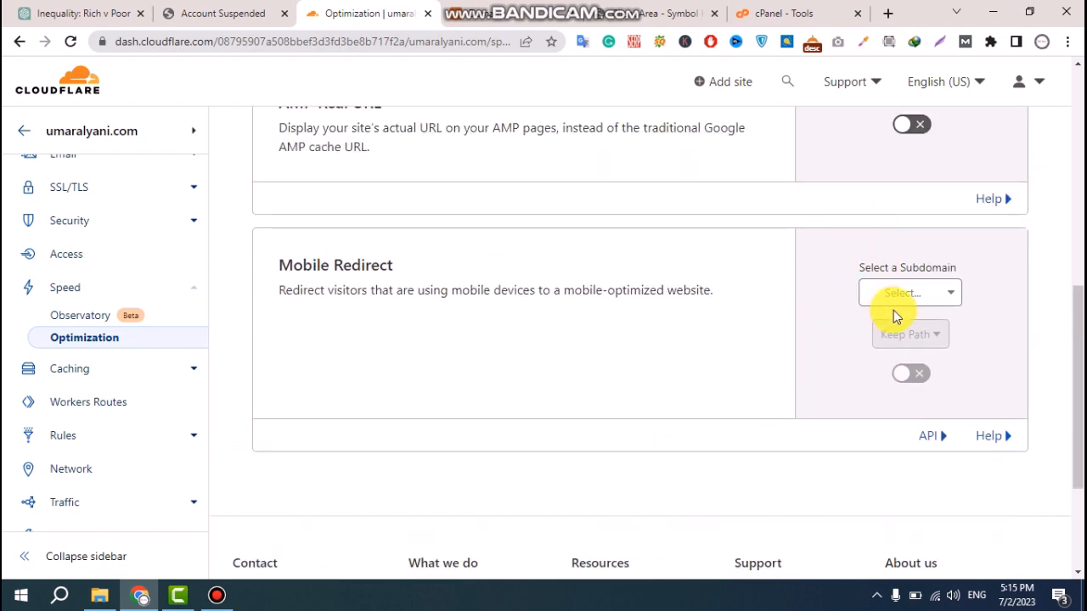
scroll(893, 305, "up", 3)
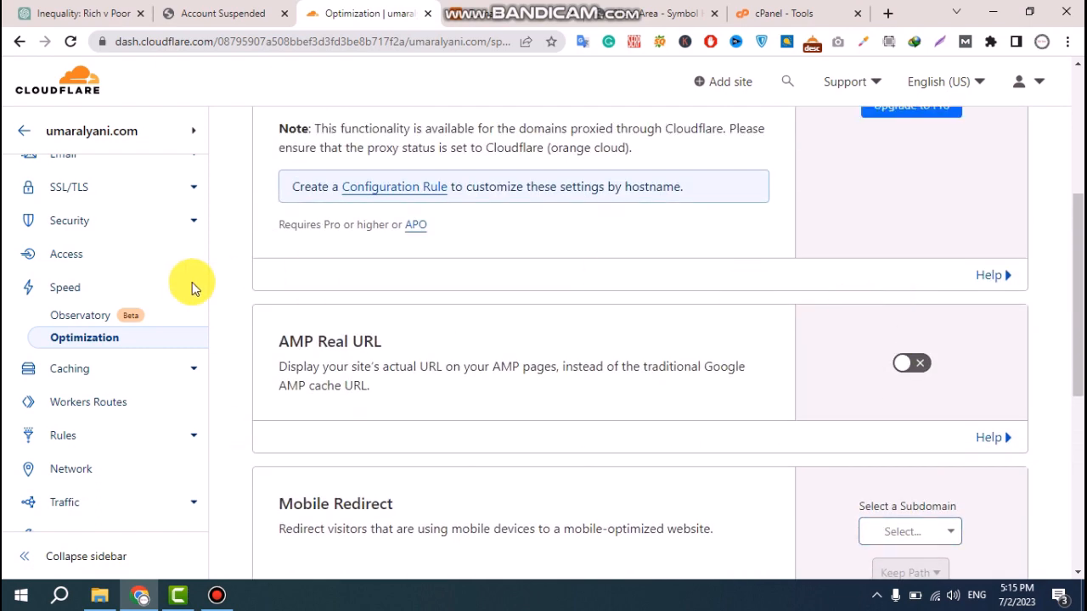
- Switch to cPanel, search the tools for "dom" and open the Domains form for creating a new domain
left_click(646, 12)
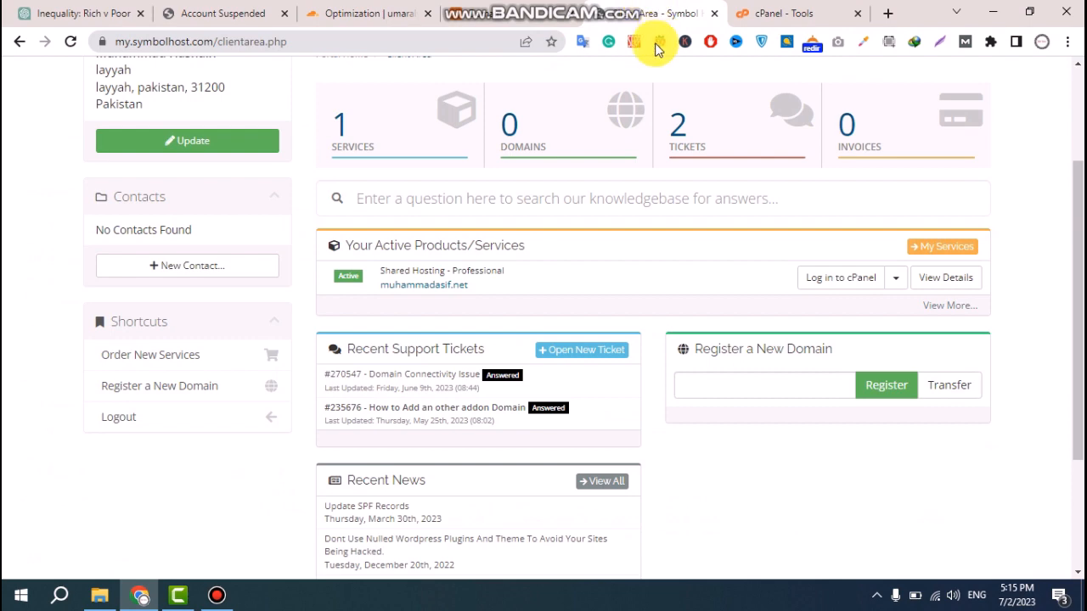
left_click(777, 8)
scroll(586, 232, "up", 3)
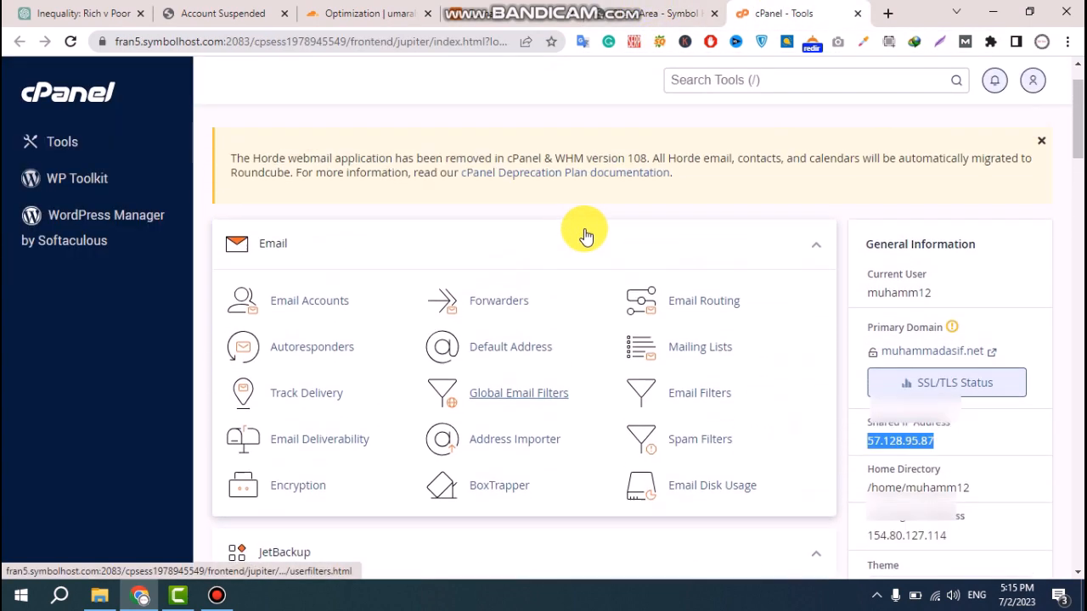
left_click(764, 81)
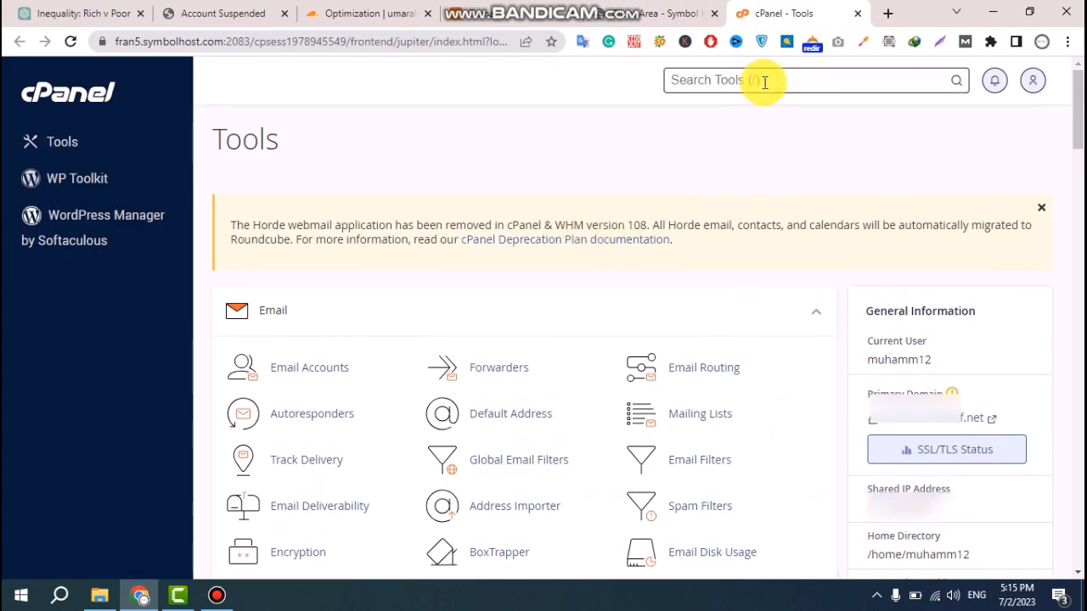
type("dom")
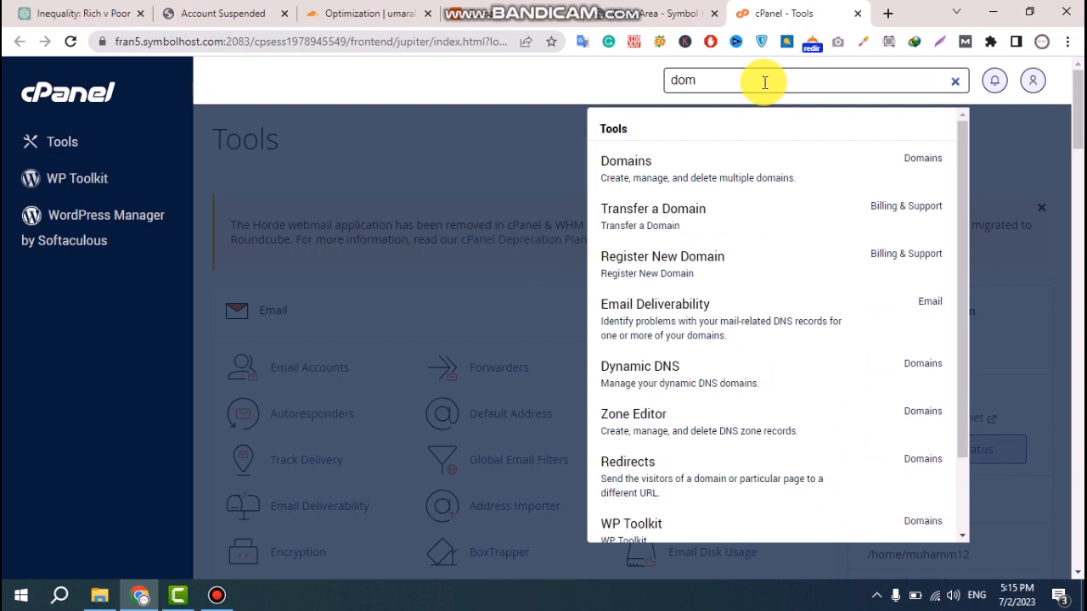
left_click(644, 176)
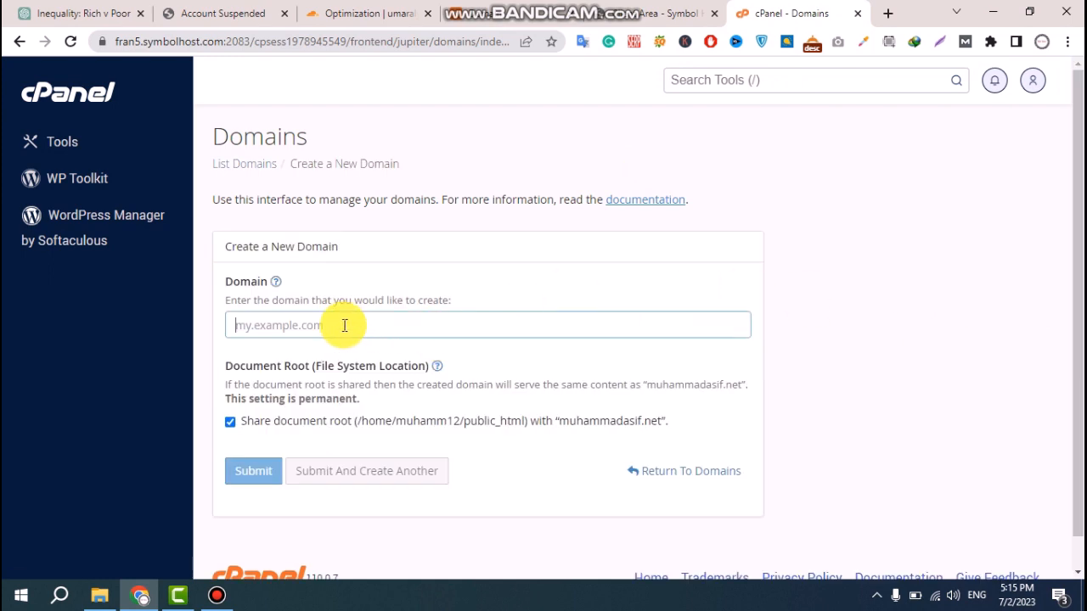
- Create the domain umaralyani.com in cPanel with its own document root, without sharing public_html, and look through the domain list
left_click(380, 10)
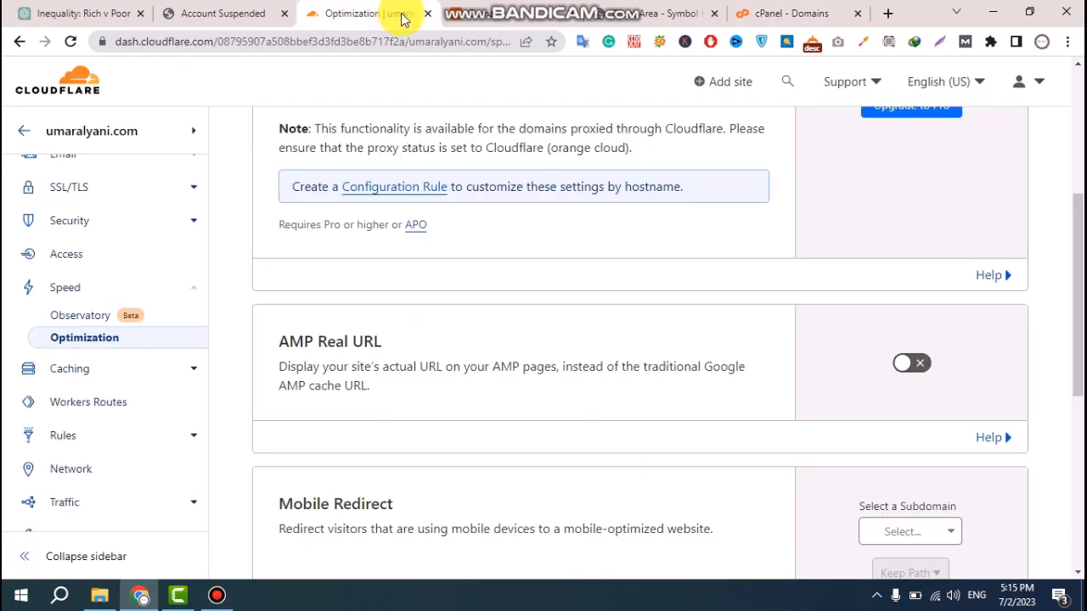
scroll(85, 213, "up", 3)
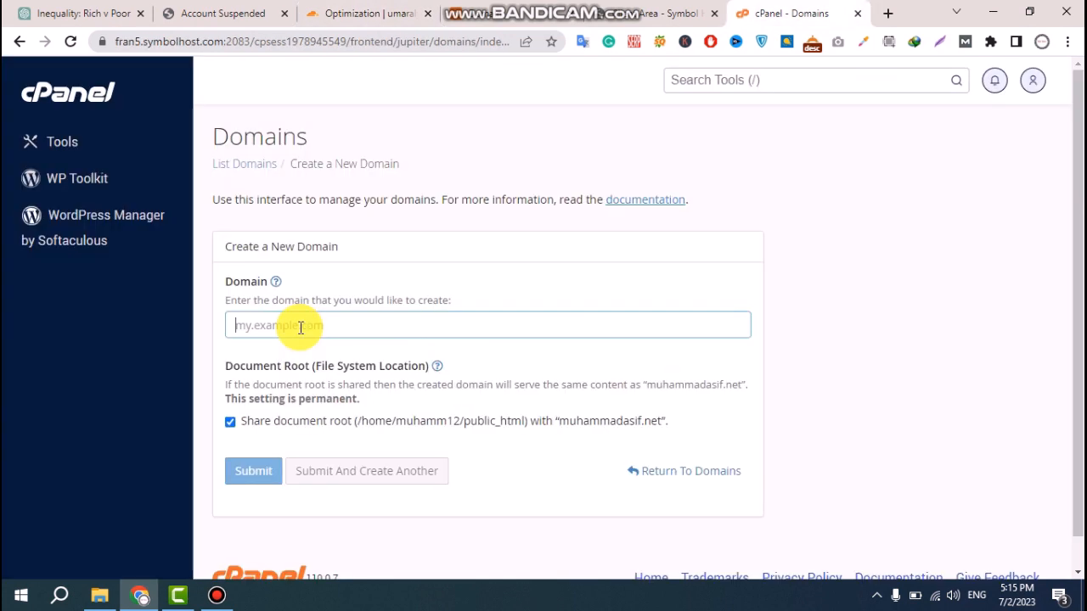
type("umaralyani.com")
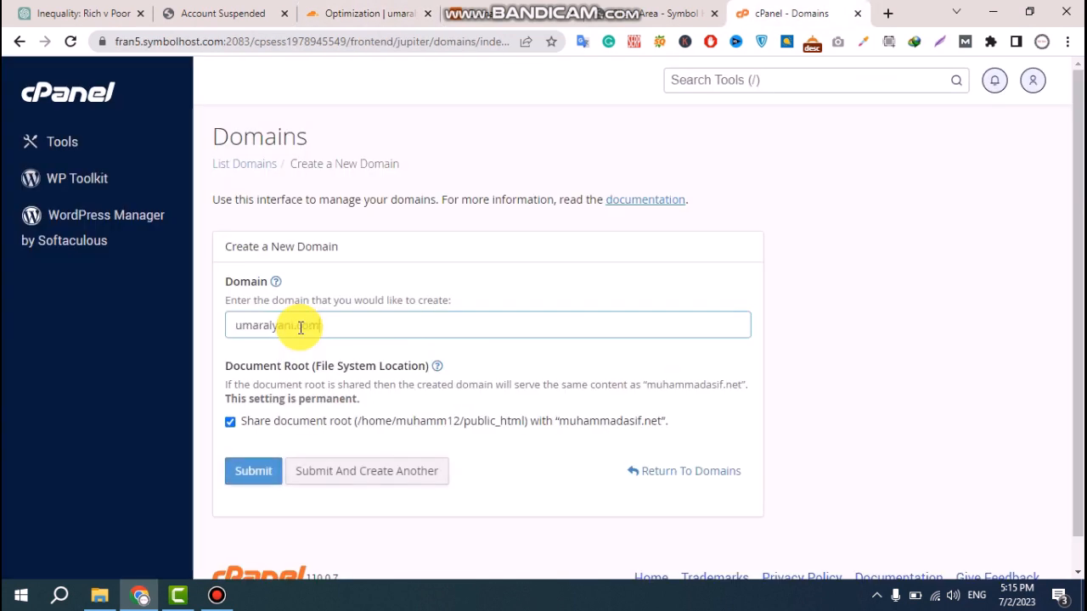
left_click(230, 420)
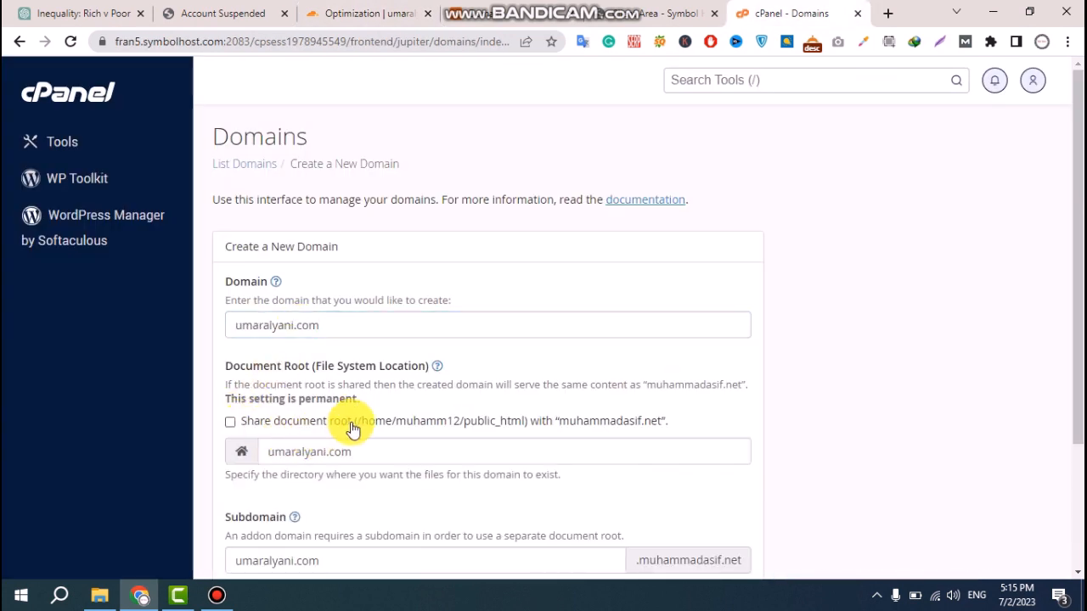
scroll(348, 429, "down", 1)
scroll(348, 424, "down", 2)
left_click(261, 455)
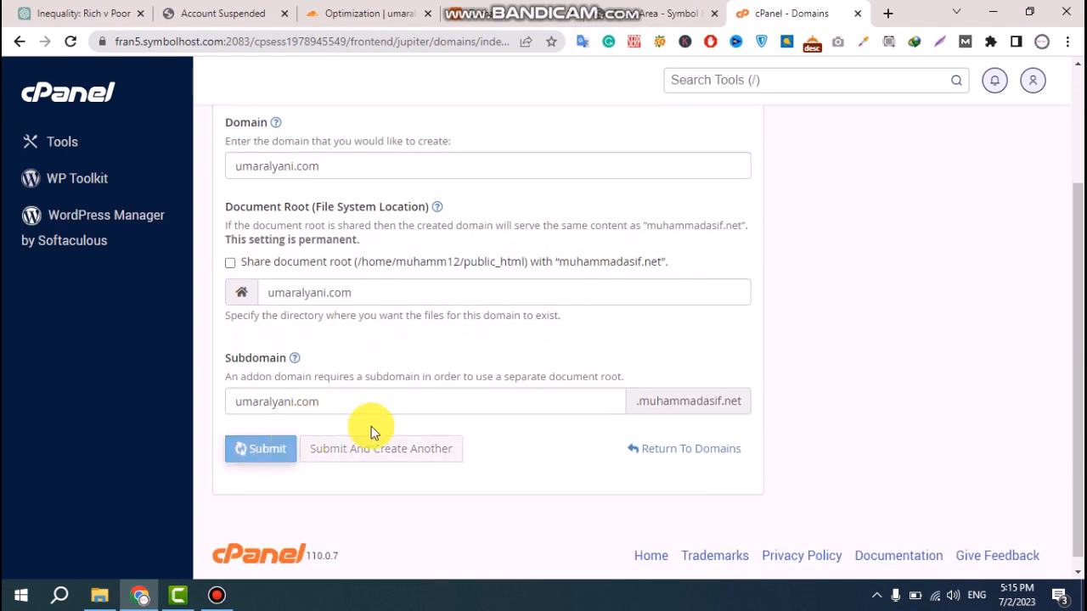
scroll(933, 352, "down", 2)
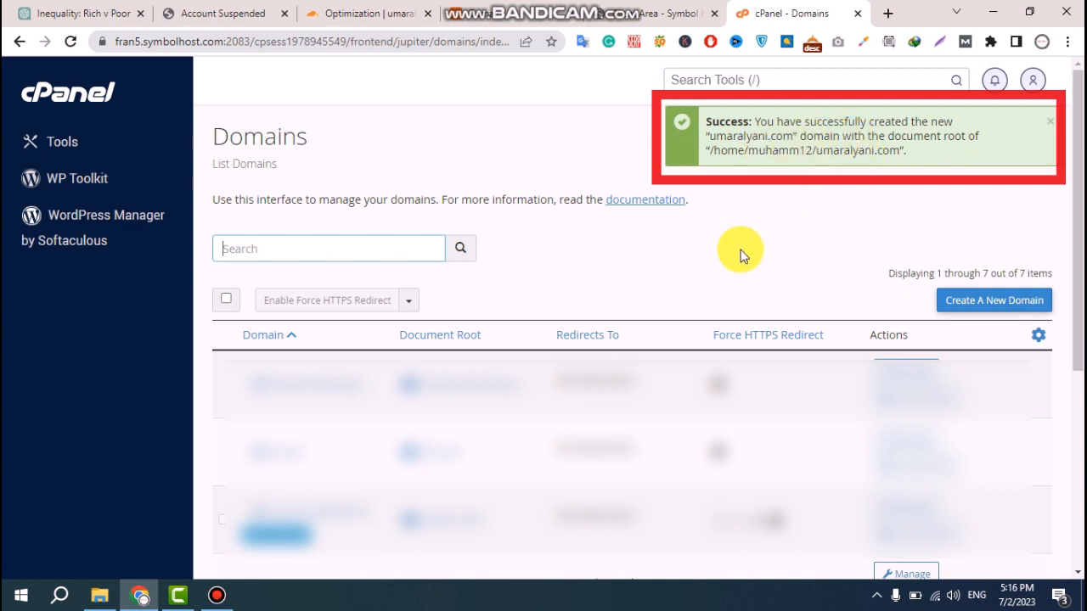
scroll(752, 250, "down", 3)
scroll(688, 281, "down", 2)
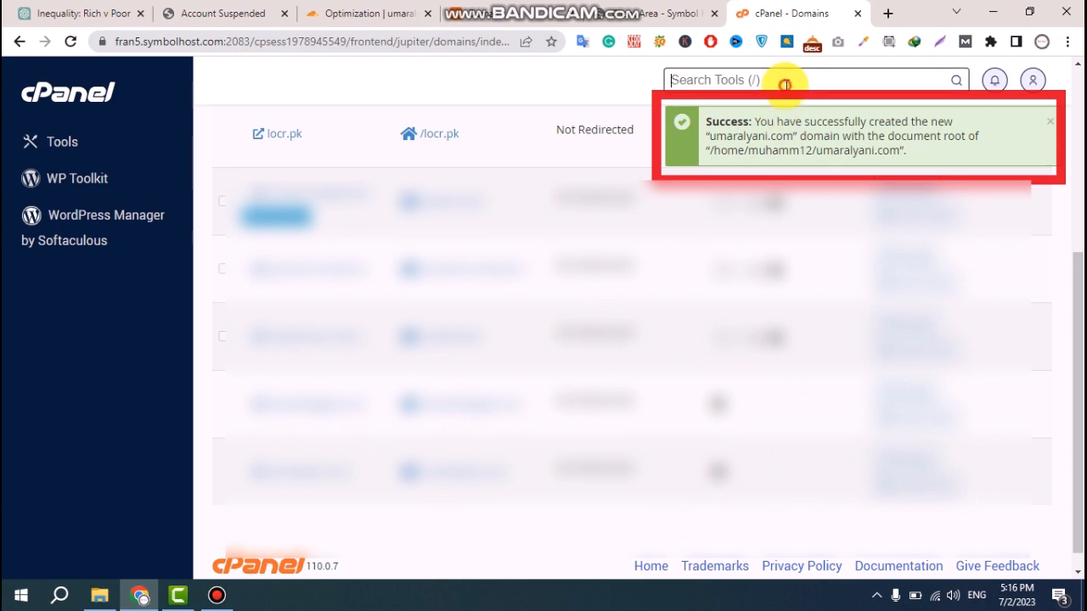
- Search the cPanel tools for "wor", open WordPress Manager by Softaculous and open the form for a new WordPress installation
type("worf")
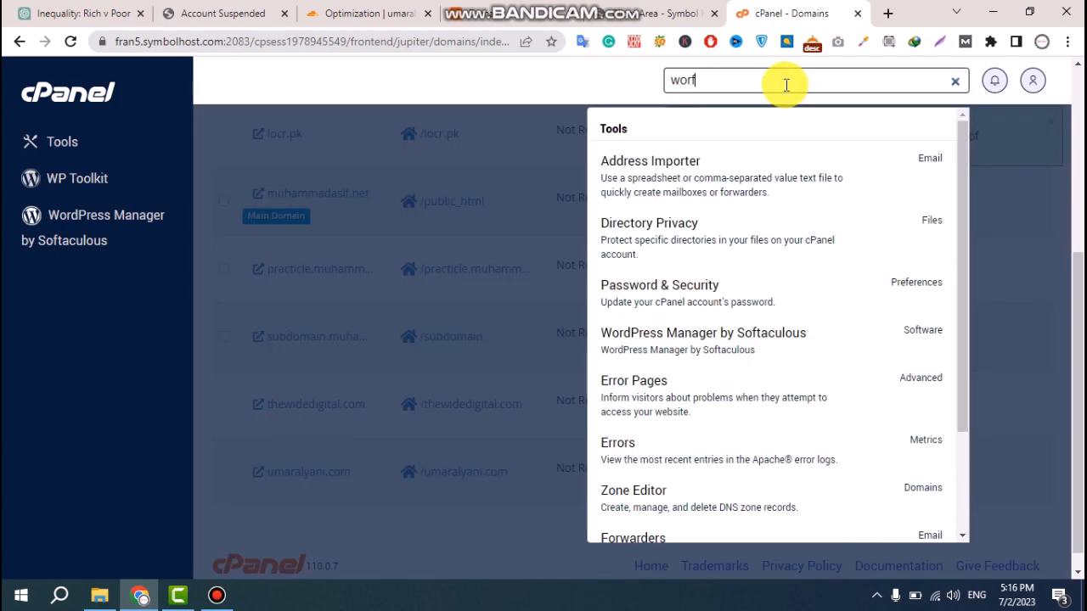
key("BackSpace")
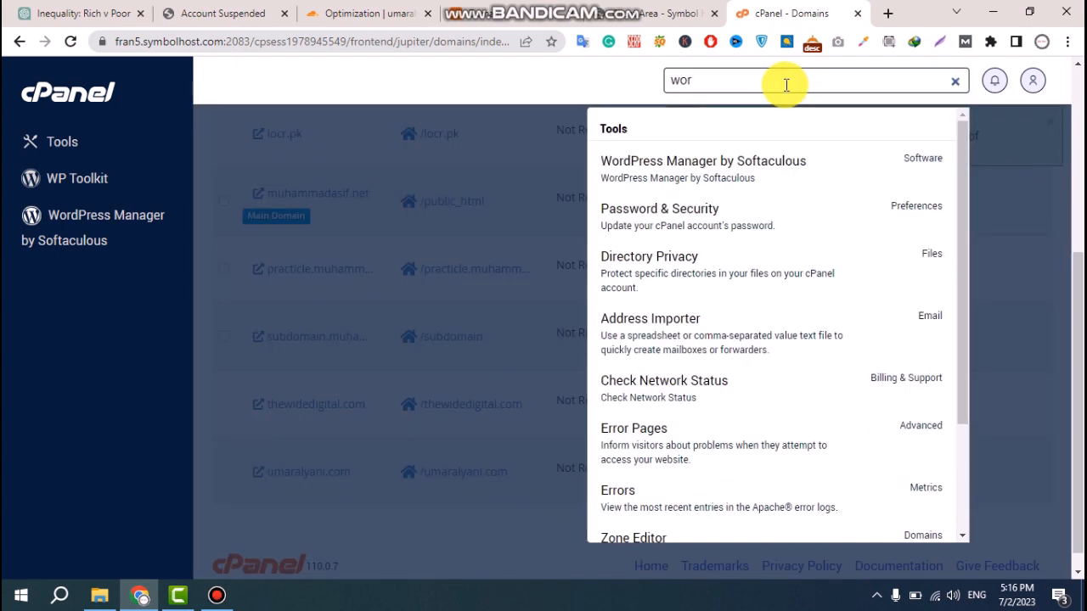
left_click(751, 169)
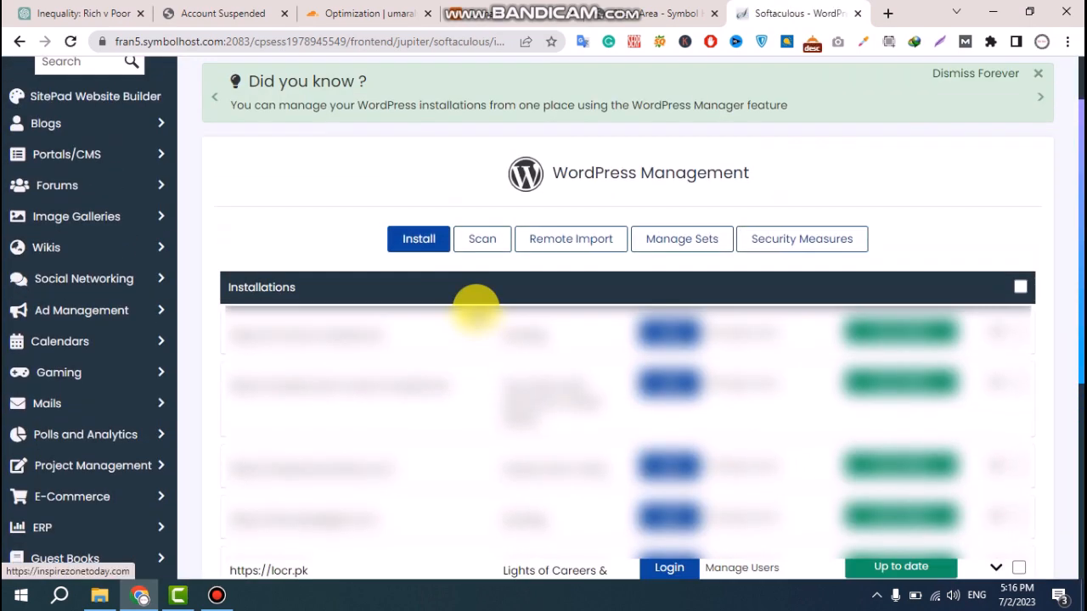
left_click(419, 240)
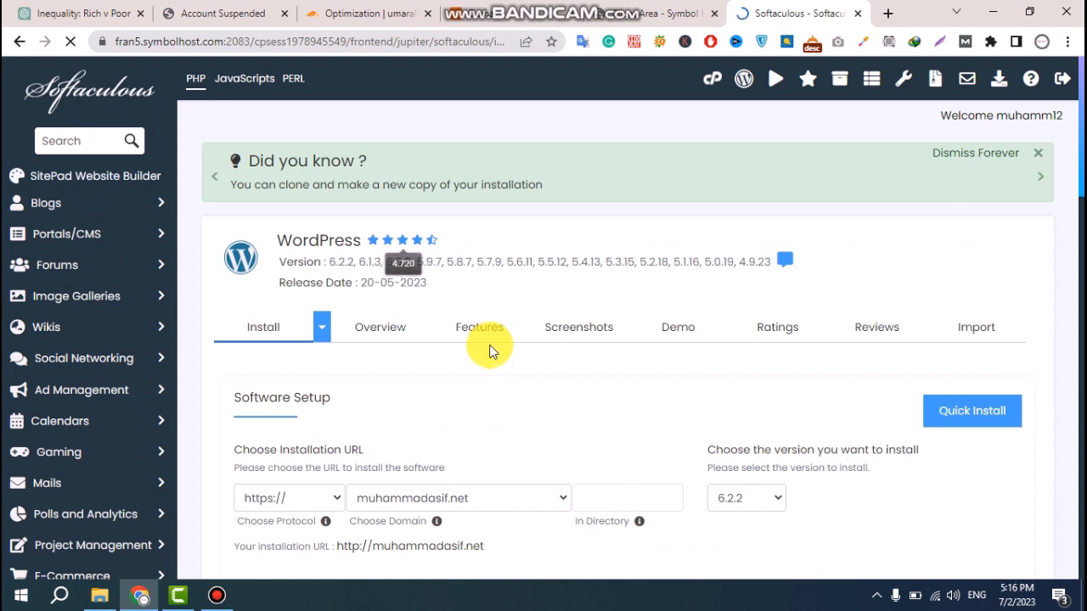
- Set the WordPress installation domain to umaralyani.com and select version 6.2.2
scroll(492, 350, "down", 2)
left_click(506, 338)
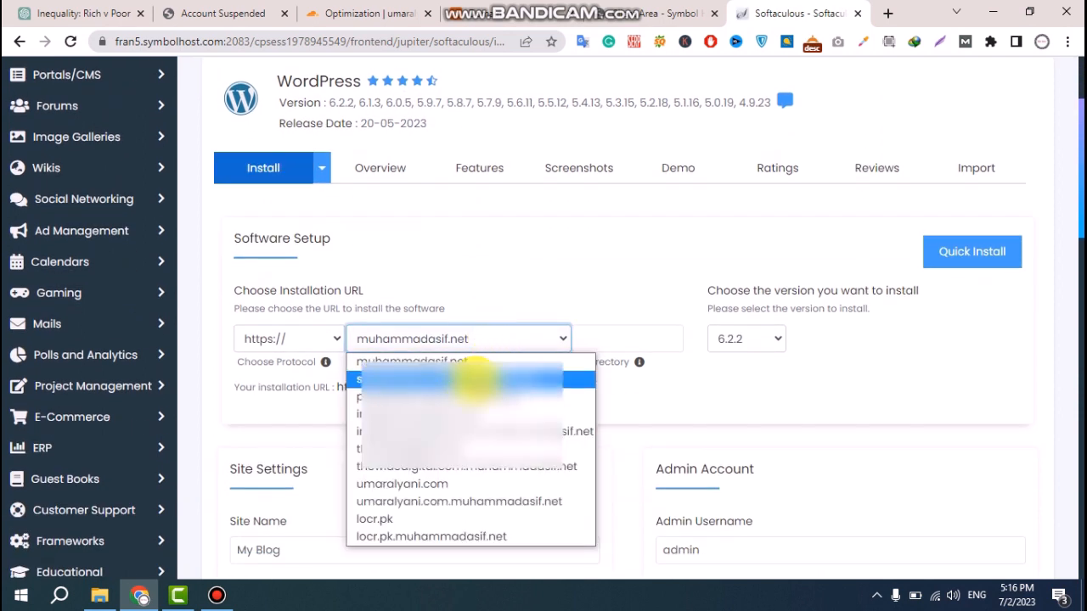
left_click(446, 484)
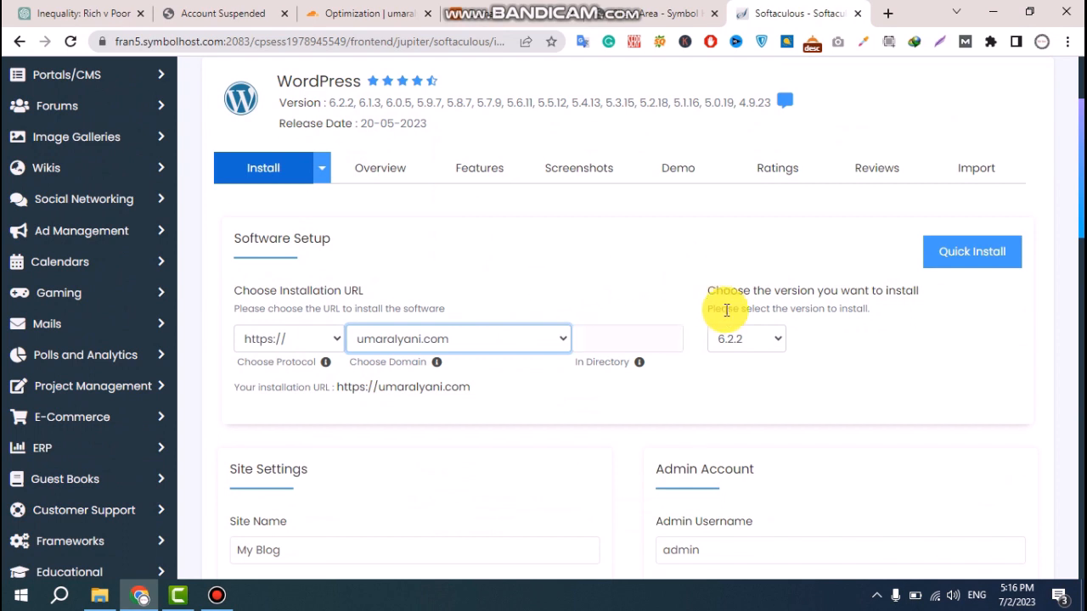
left_click(749, 339)
left_click(756, 88)
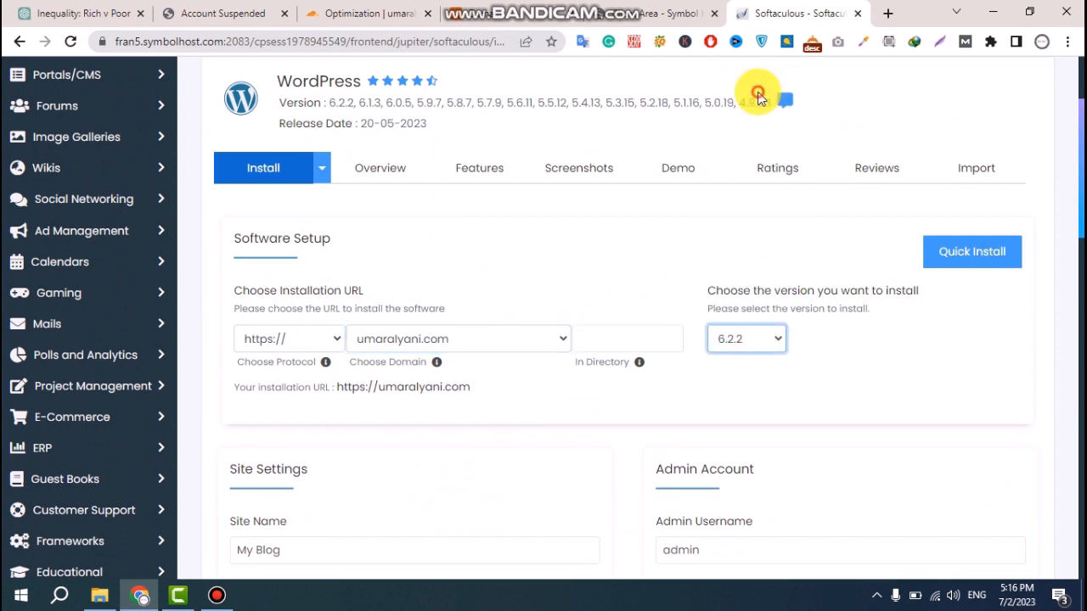
left_click(890, 361)
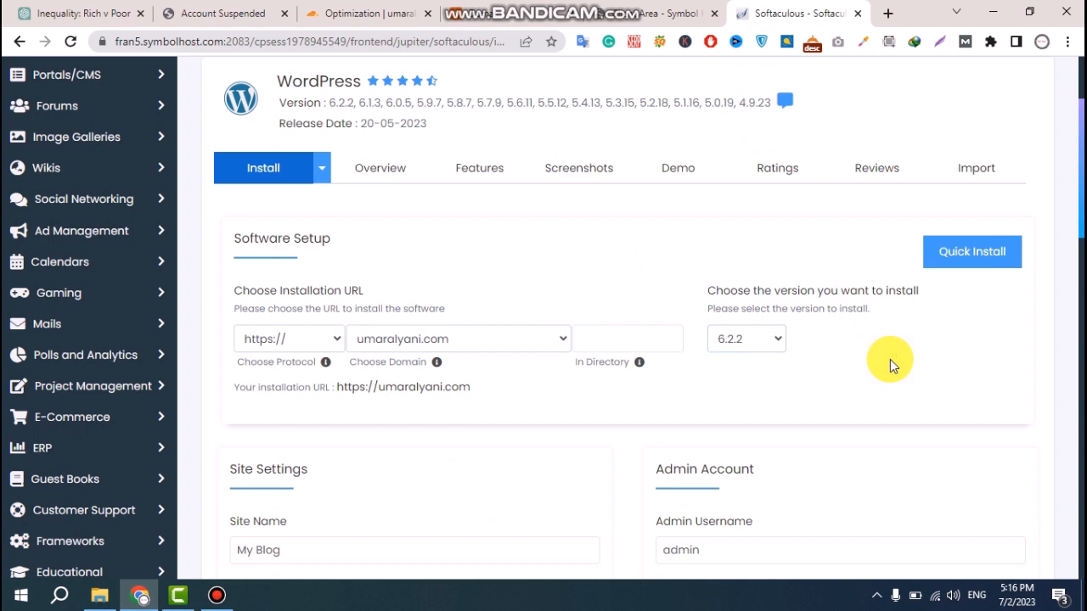
mouse_move(436, 363)
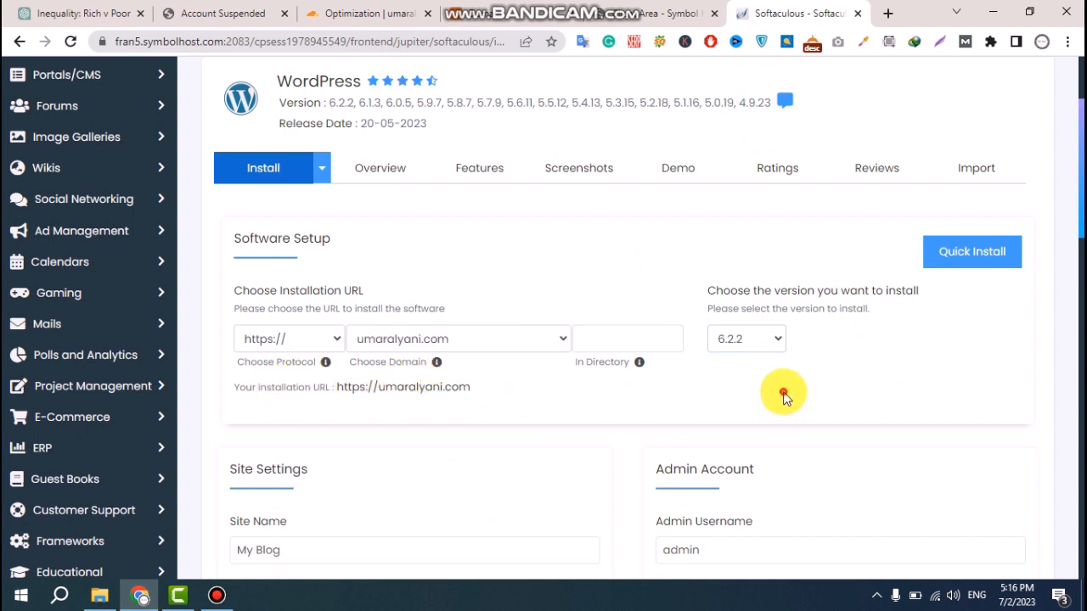
- Set the admin username for the WordPress installation to Admin
scroll(724, 384, "down", 3)
left_click(720, 311)
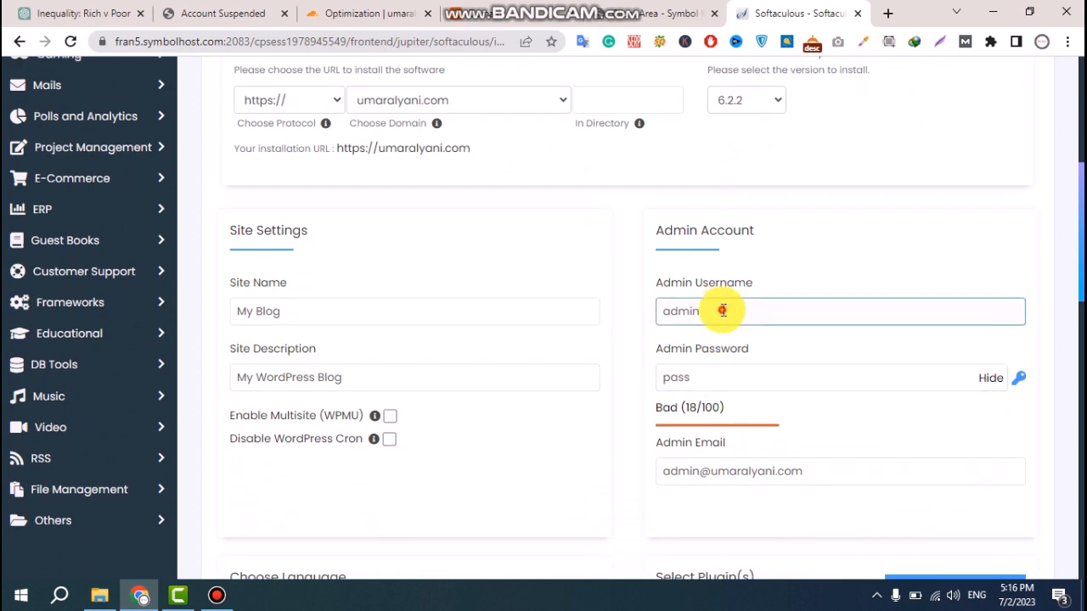
left_click_drag(723, 310, 665, 315)
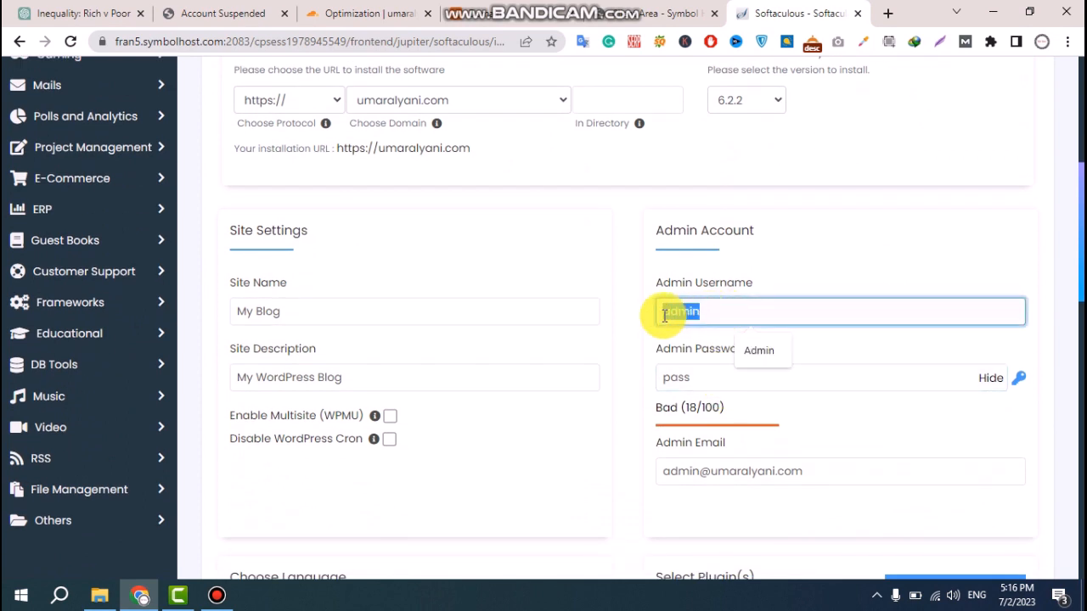
left_click(749, 349)
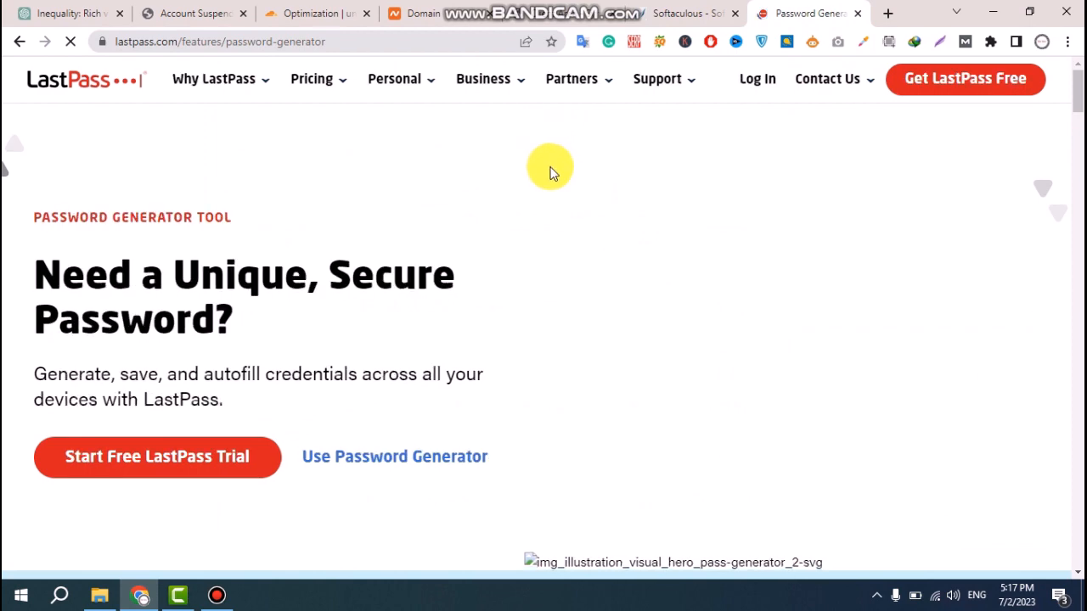
- Generate a 20-character password with all character types in the LastPass password generator and copy it
scroll(552, 195, "down", 8)
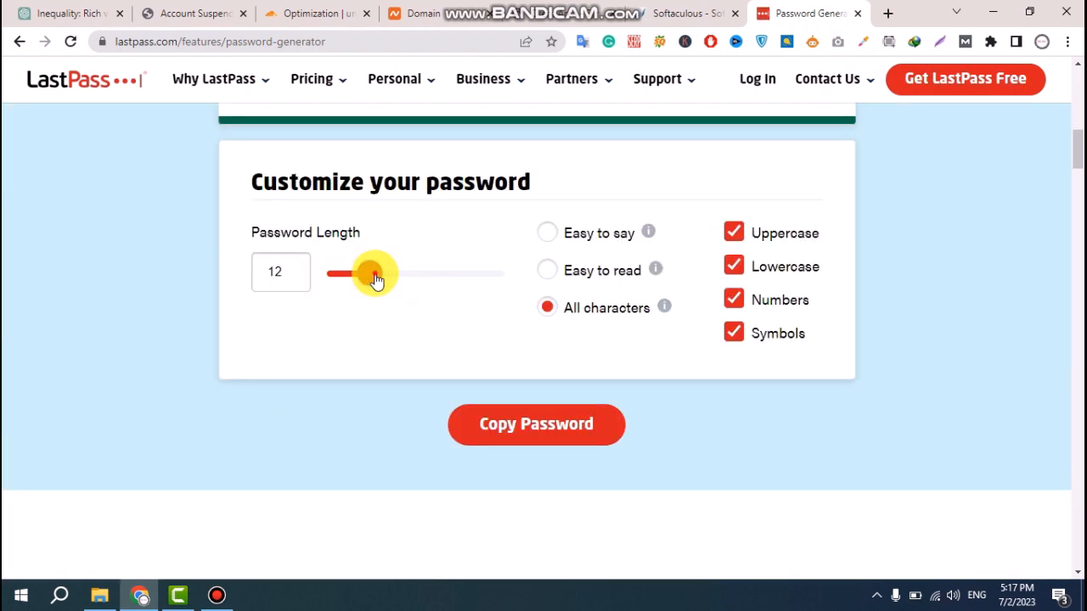
left_click_drag(371, 274, 398, 274)
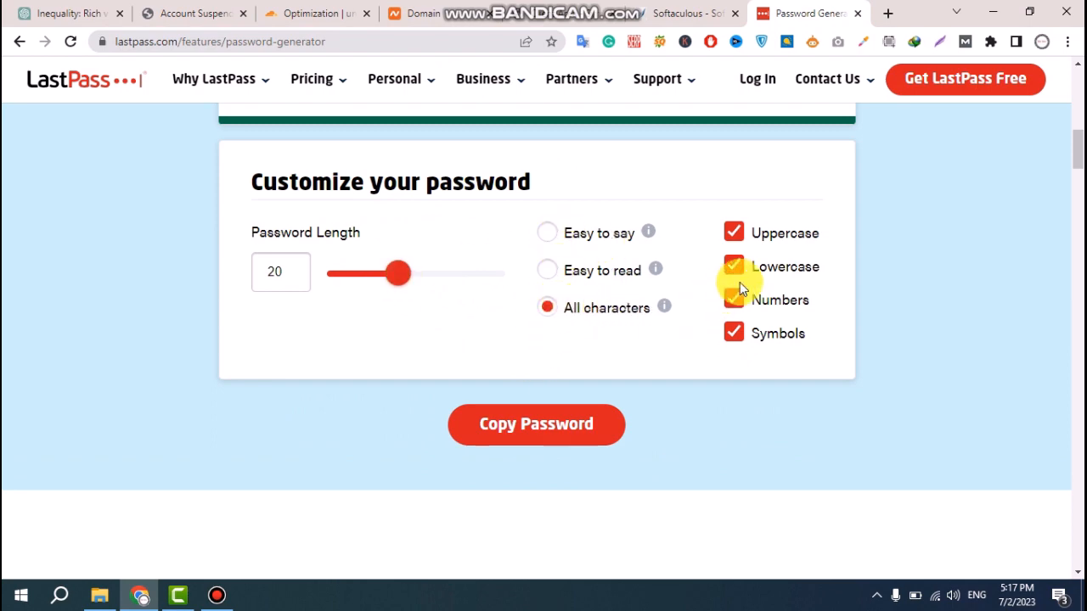
scroll(732, 289, "up", 3)
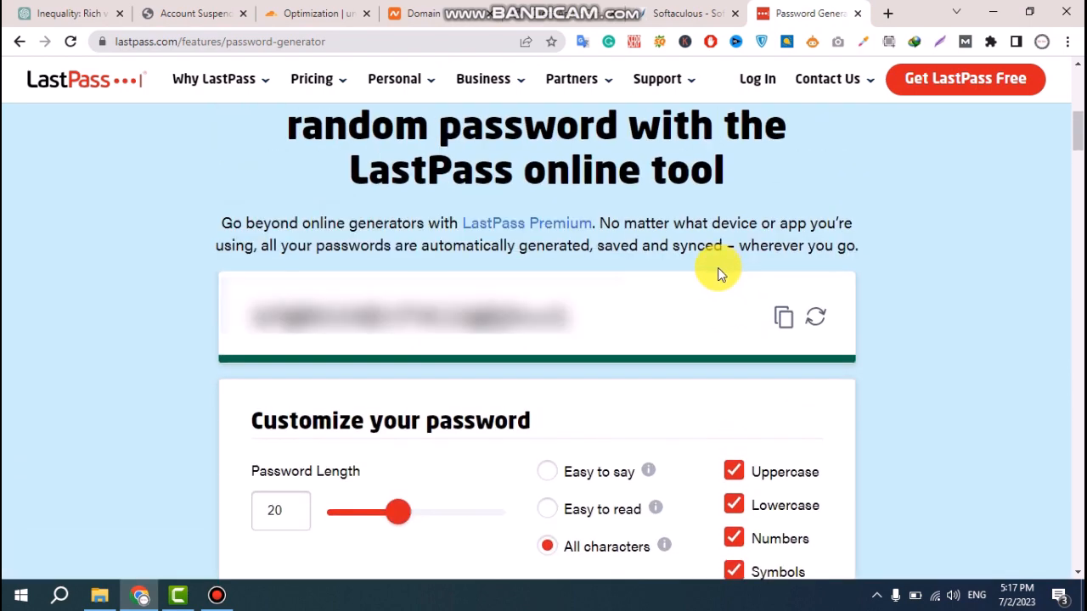
left_click(775, 314)
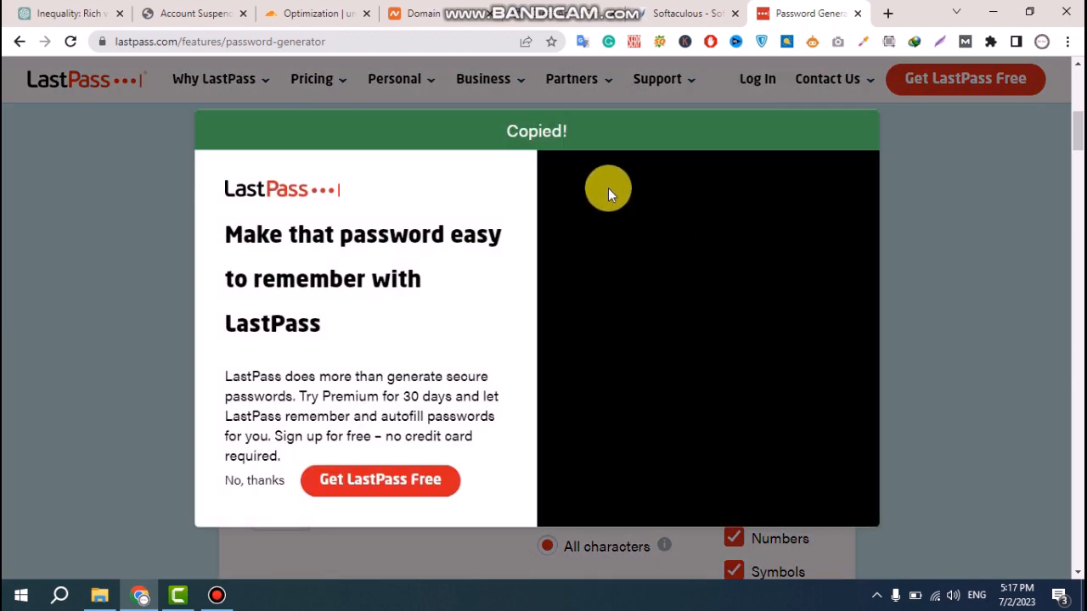
left_click(978, 189)
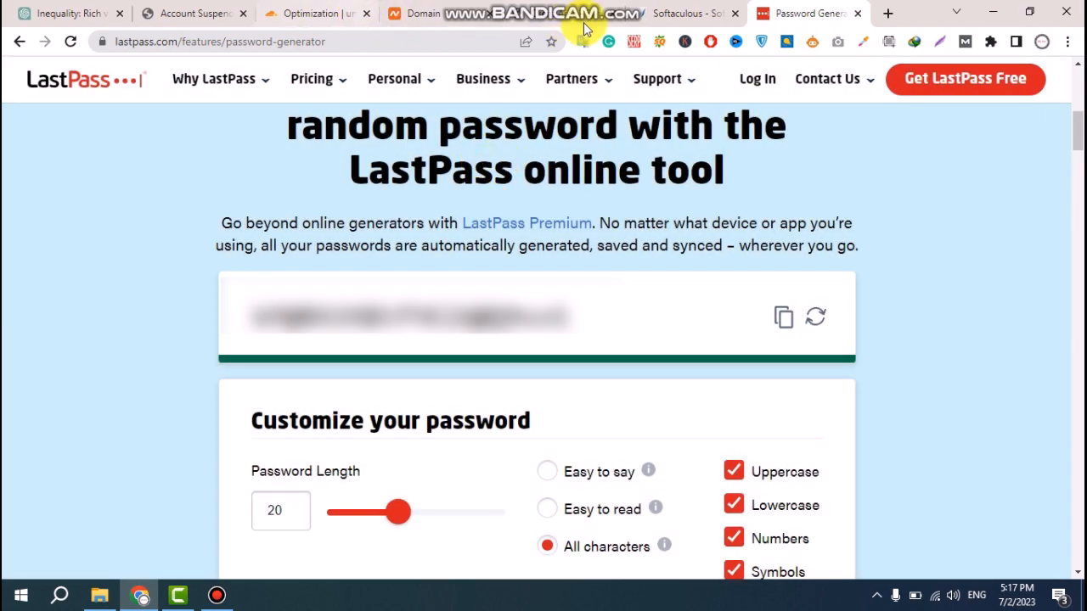
- Return to the Softaculous installation form and replace the default admin password with the copied password
left_click(561, 12)
left_click(683, 12)
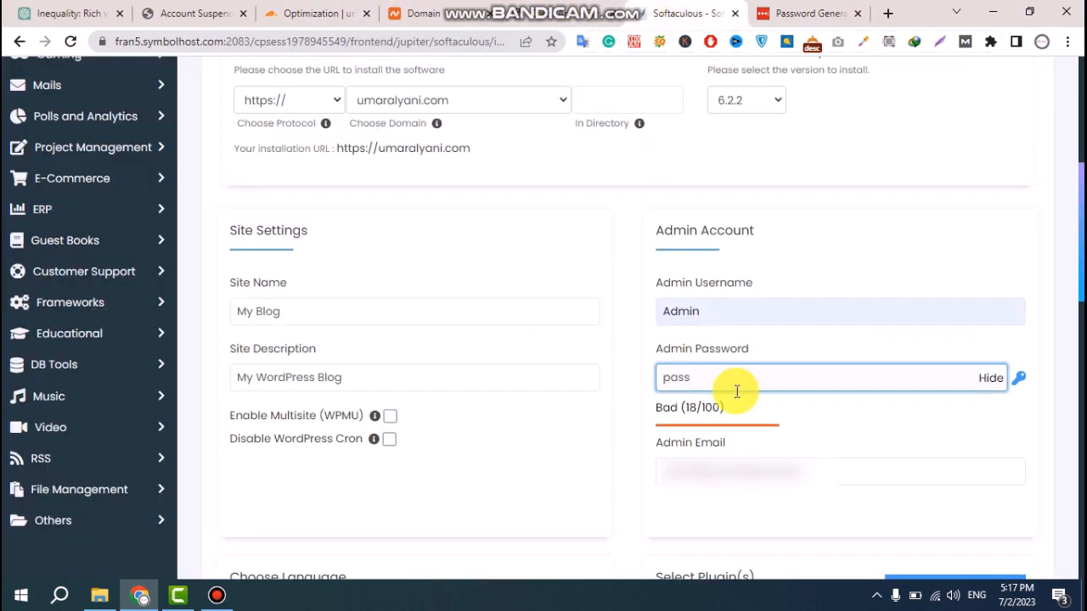
left_click_drag(723, 378, 637, 378)
key("ctrl+v")
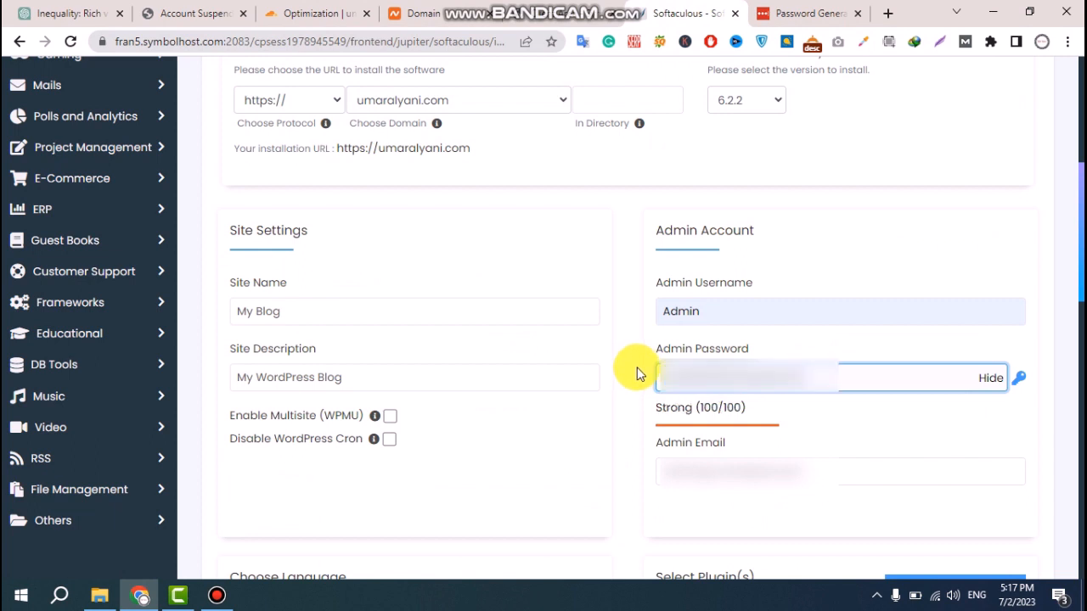
left_click(630, 349)
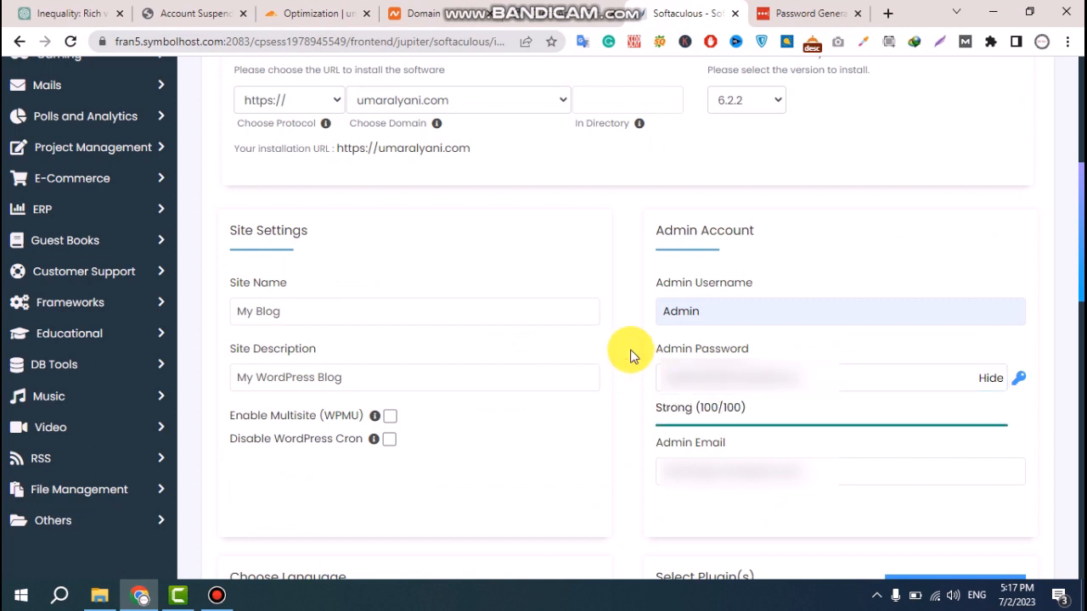
- Replace the admin e-mail in the Admin Account settings with the site owner's saved e-mail address
scroll(636, 330, "down", 1)
scroll(636, 329, "down", 2)
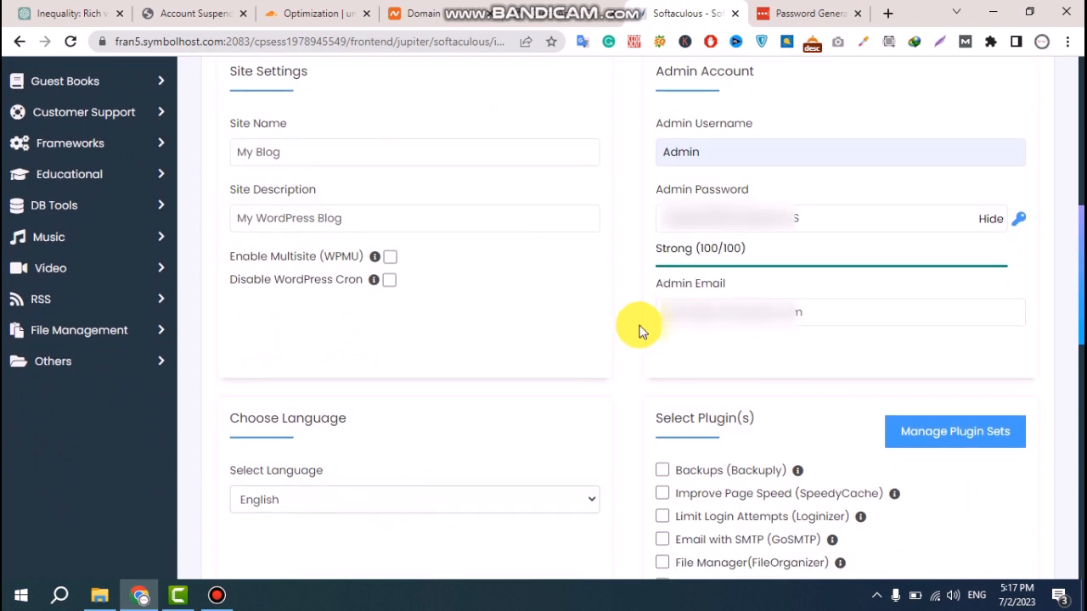
left_click(708, 304)
left_click(699, 315)
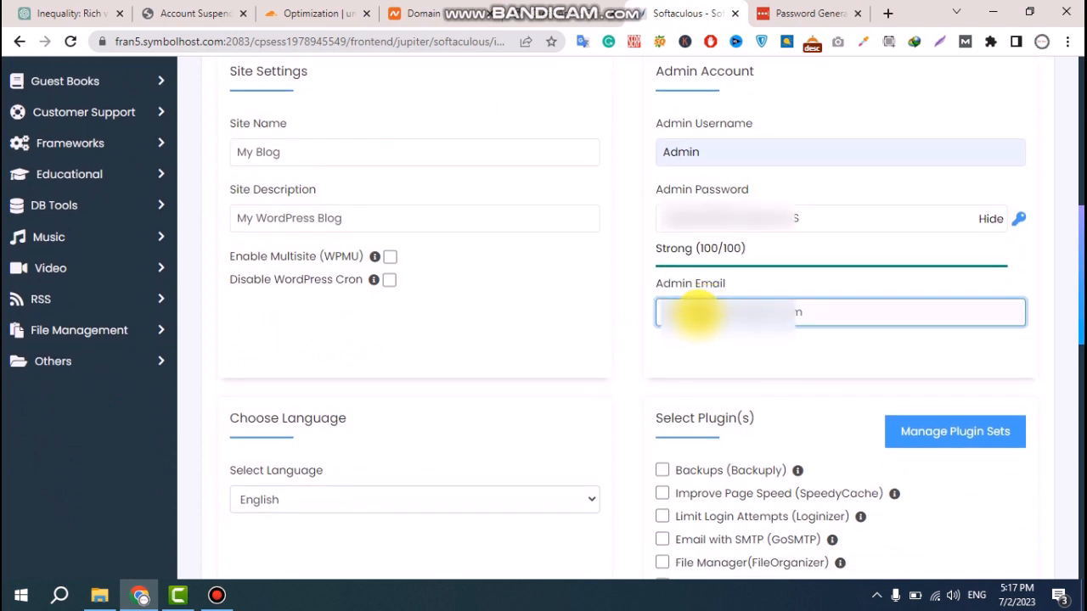
left_click_drag(835, 314, 748, 314)
type("ni.")
double_click(737, 316)
left_click(815, 315)
key("ctrl+a")
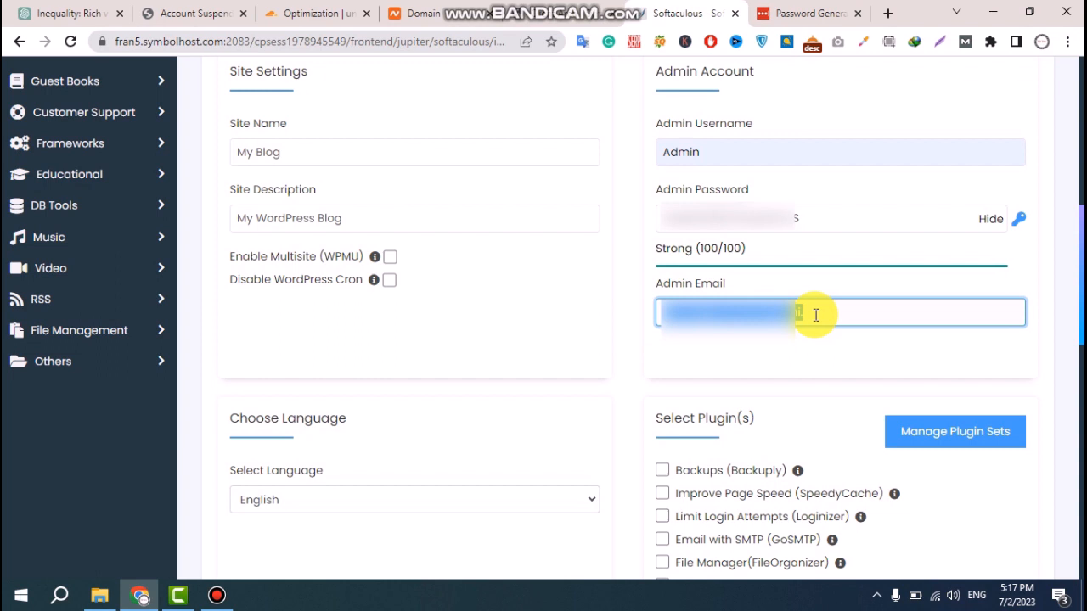
type("umar")
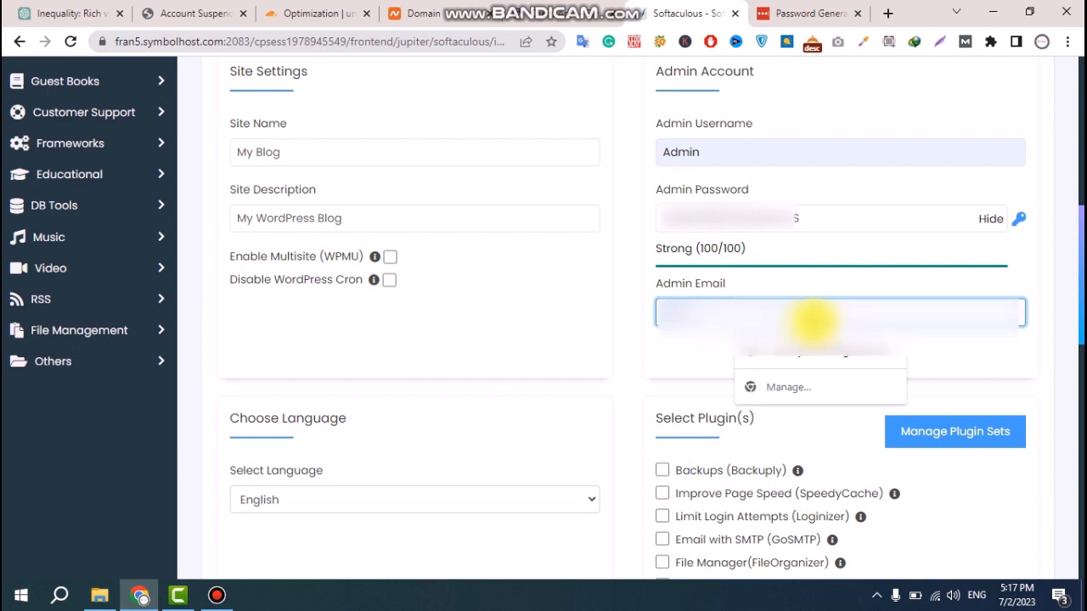
left_click(807, 349)
- Include the Classic Editor plugin in the installation and look through the theme choices and Advanced Options
scroll(773, 366, "down", 2)
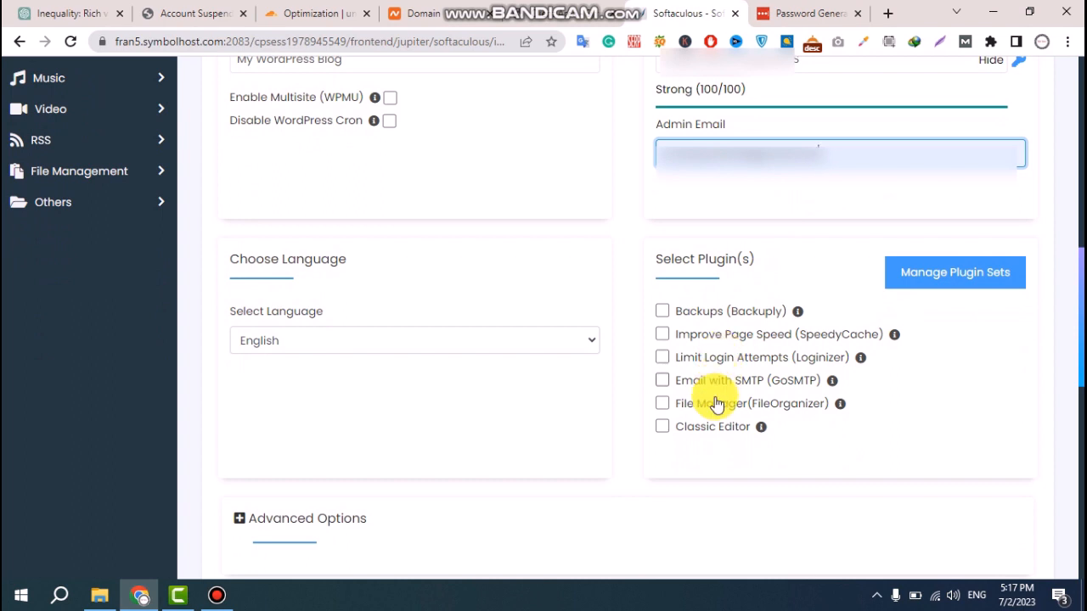
scroll(688, 374, "down", 1)
left_click(663, 347)
scroll(440, 261, "down", 5)
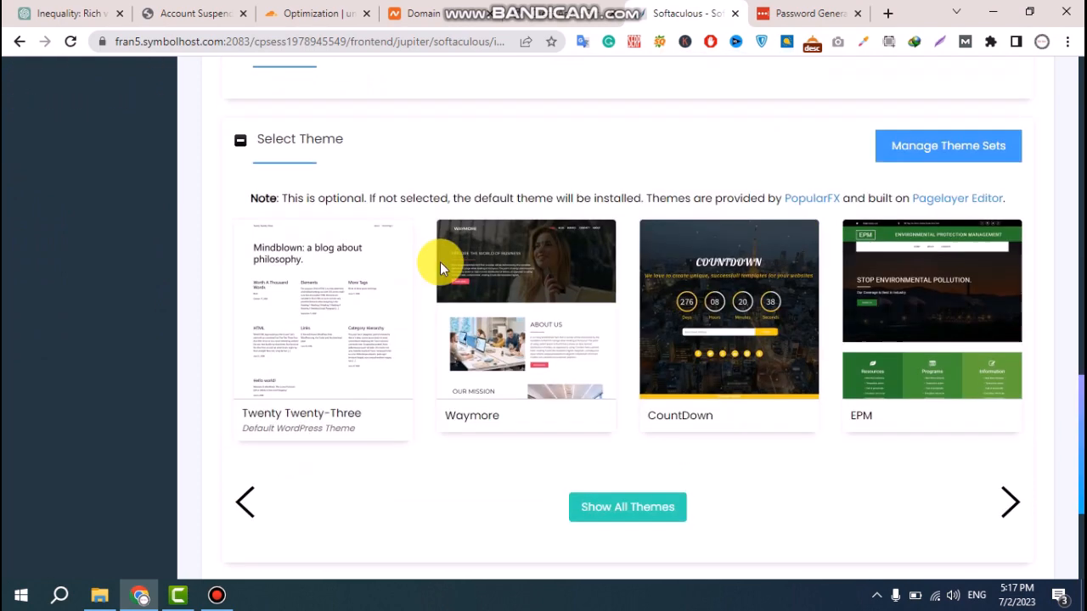
scroll(440, 262, "up", 6)
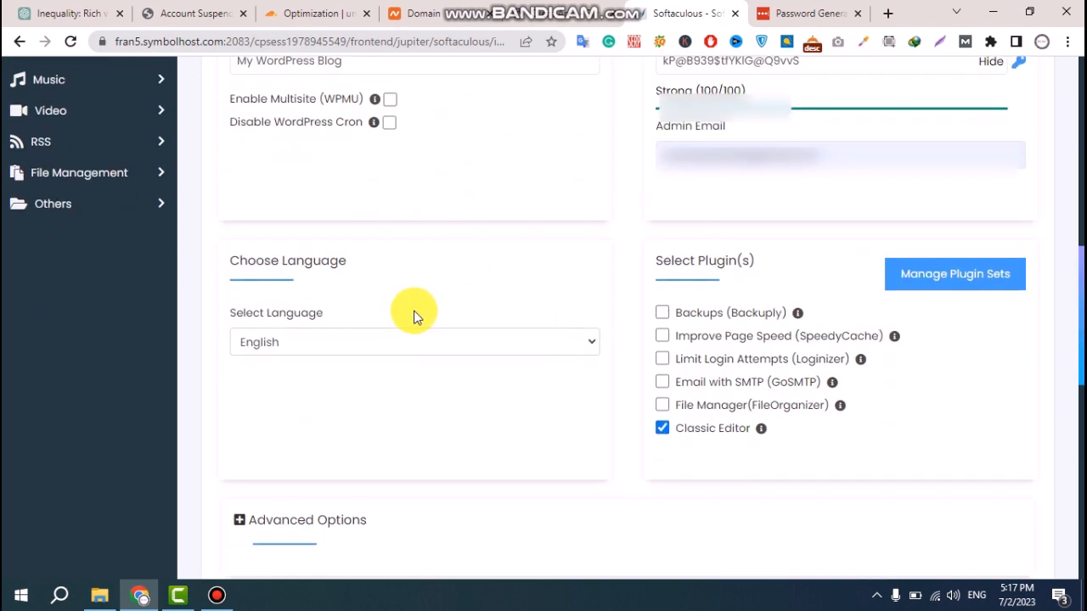
scroll(439, 311, "down", 2)
scroll(330, 323, "down", 1)
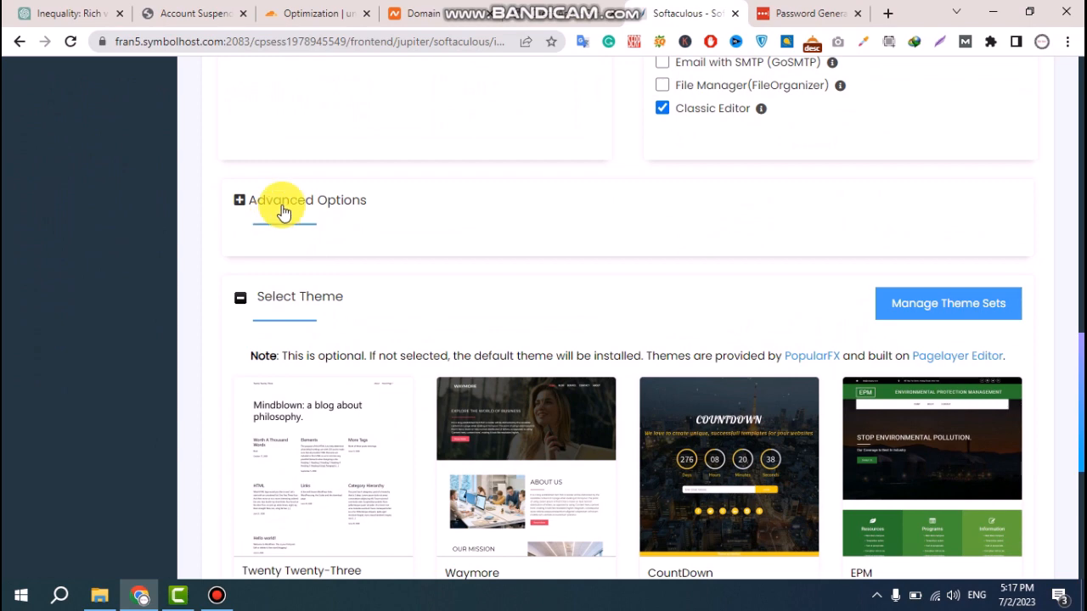
left_click(241, 203)
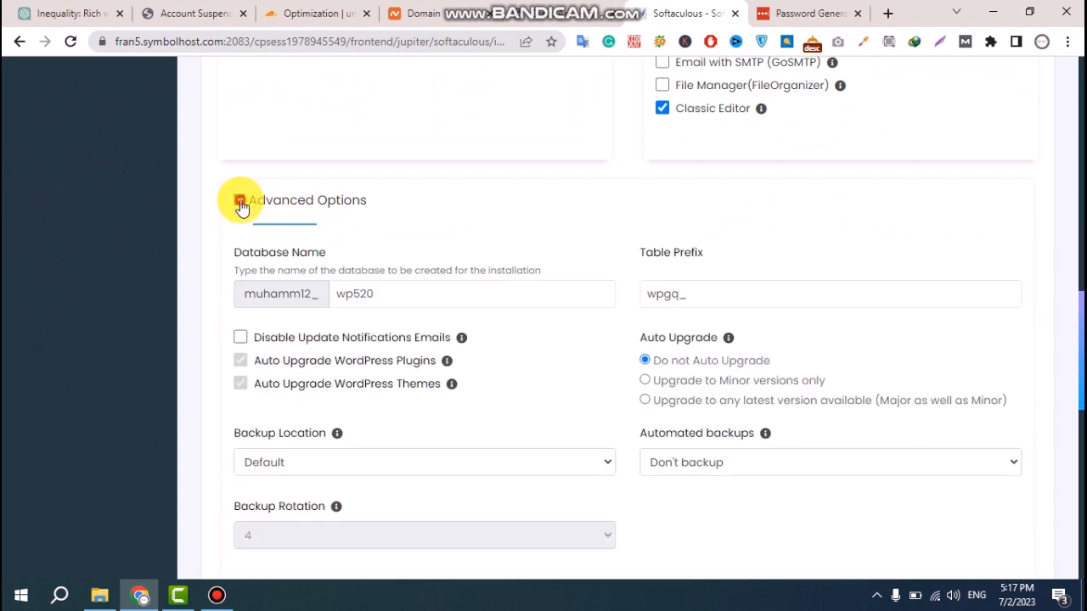
left_click(240, 204)
- Enter the recipient's e-mail for the installation details and install WordPress with the default theme
scroll(440, 261, "down", 2)
scroll(440, 262, "down", 3)
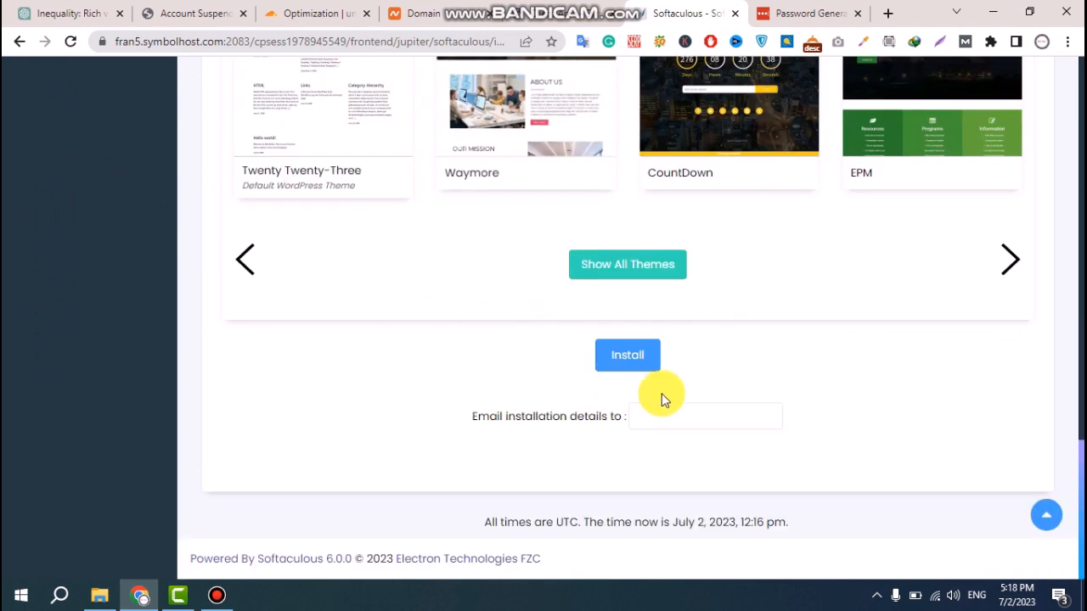
left_click(665, 424)
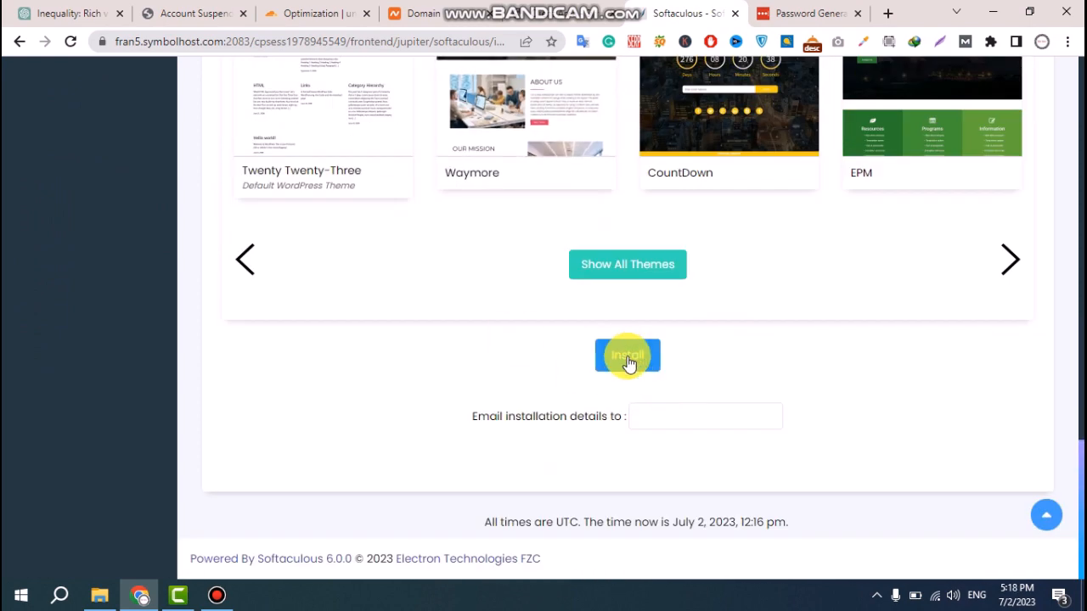
left_click(660, 416)
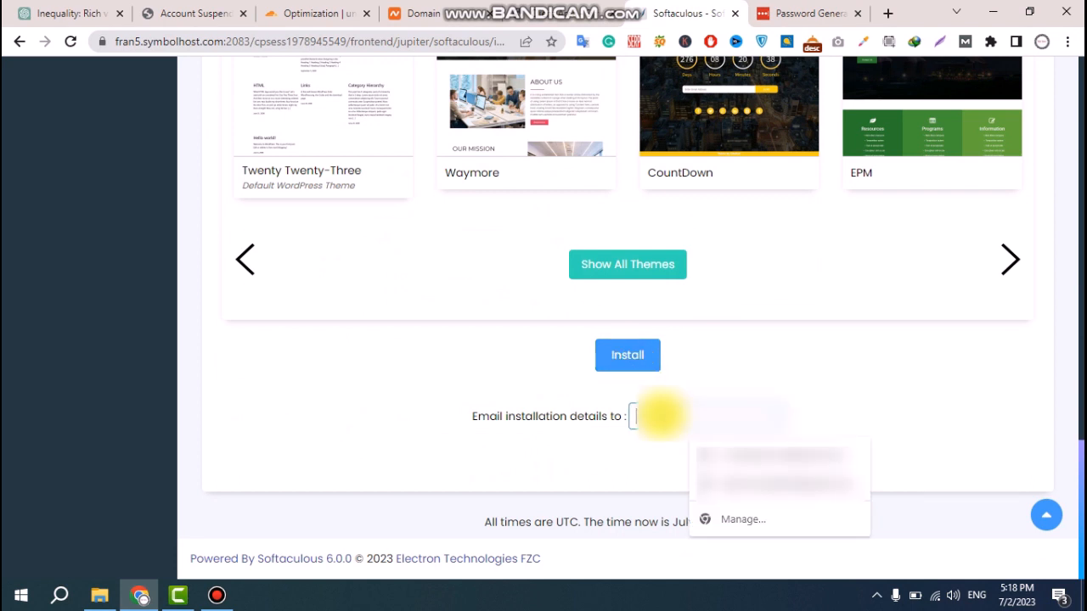
left_click(770, 456)
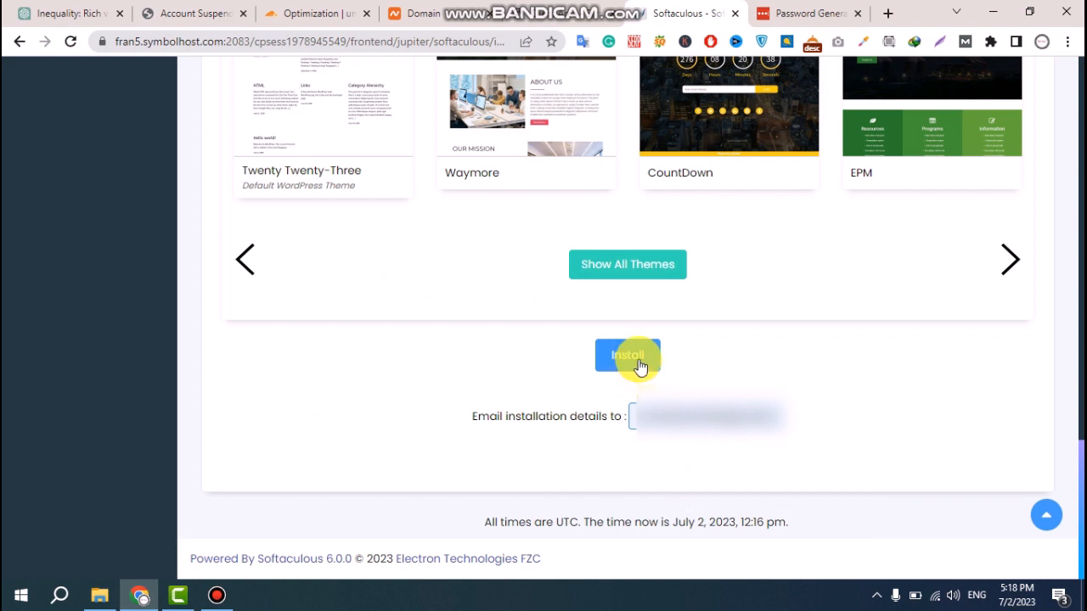
left_click(639, 363)
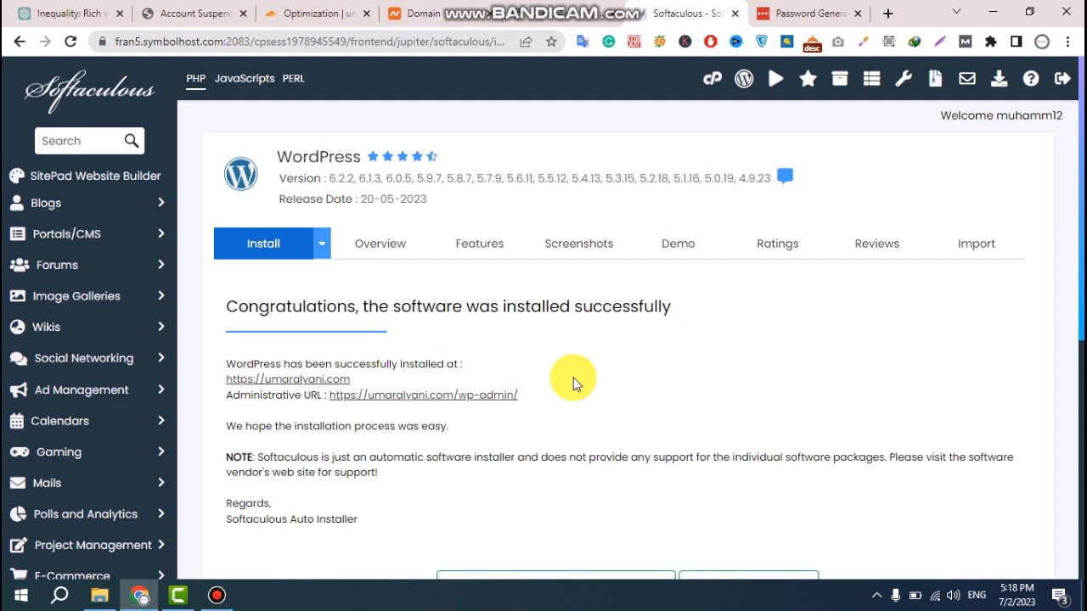
- Open the new site's administrative URL, umaralyani.com/wp-admin, in a separate tab and switch to its dashboard
left_click(446, 398)
right_click(446, 398)
left_click(480, 411)
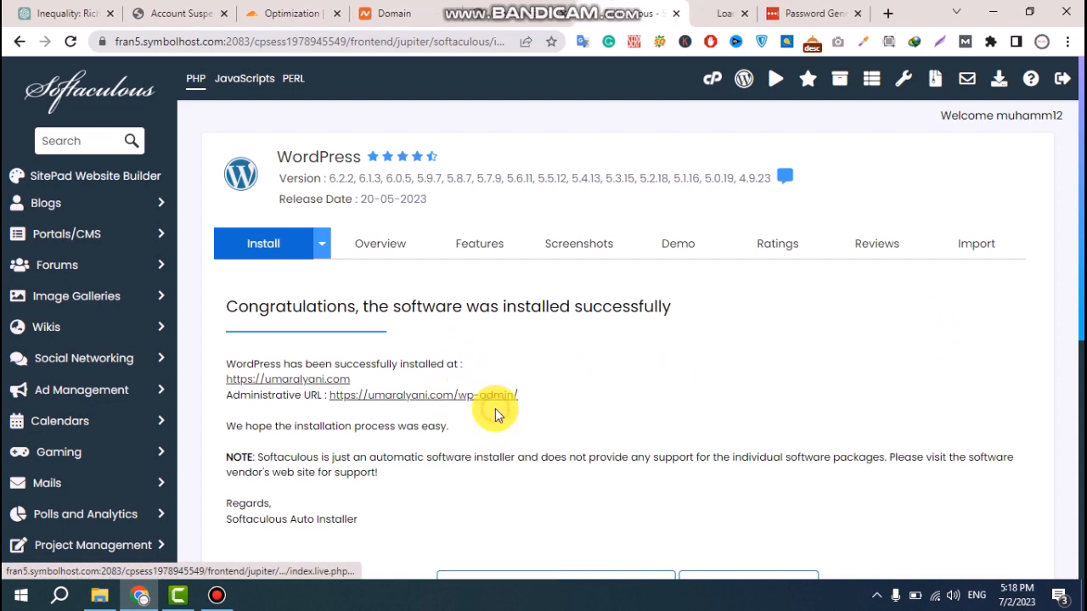
left_click(691, 12)
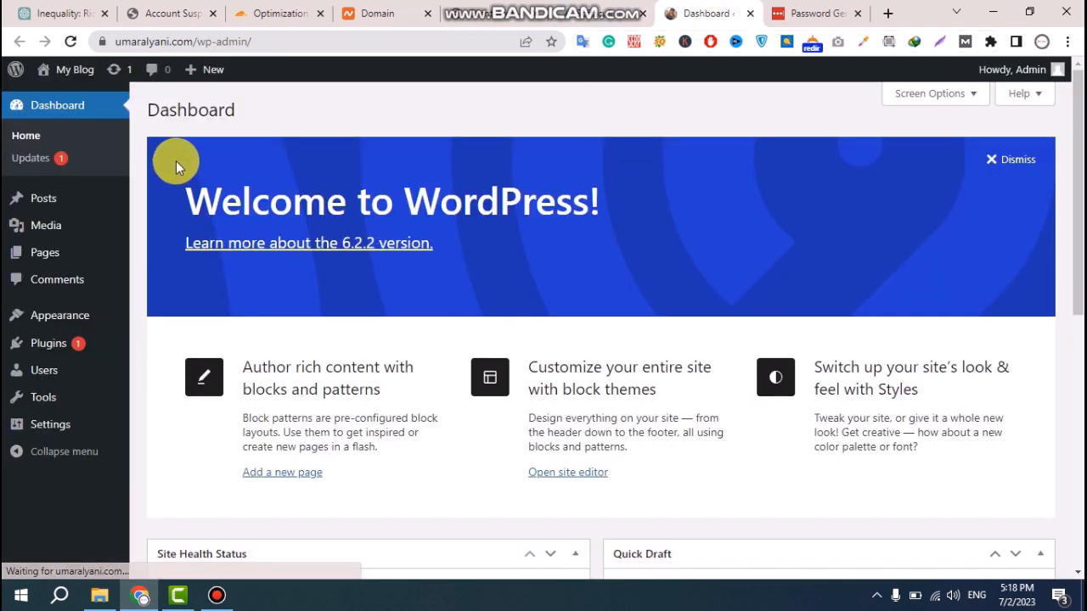
- View the installed plugins of the new WordPress site and return to the Softaculous installation page
mouse_move(66, 209)
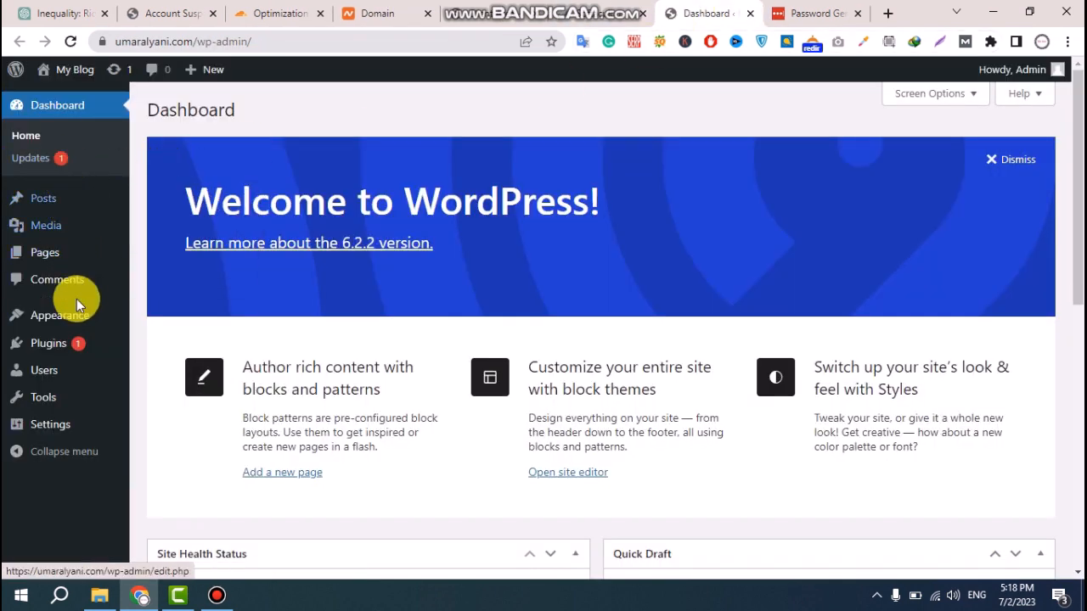
left_click(58, 346)
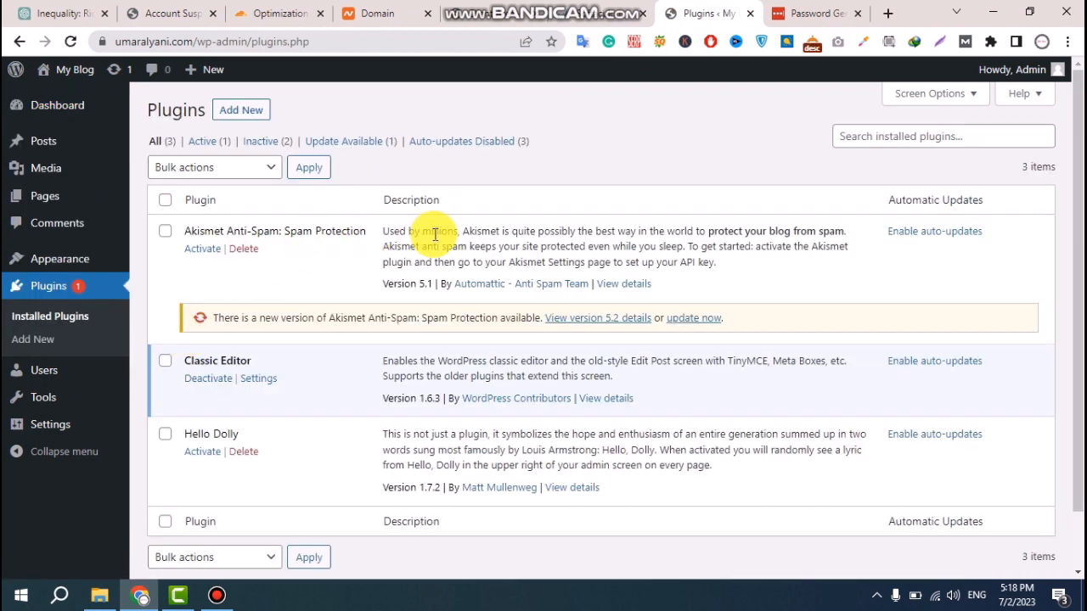
left_click(594, 10)
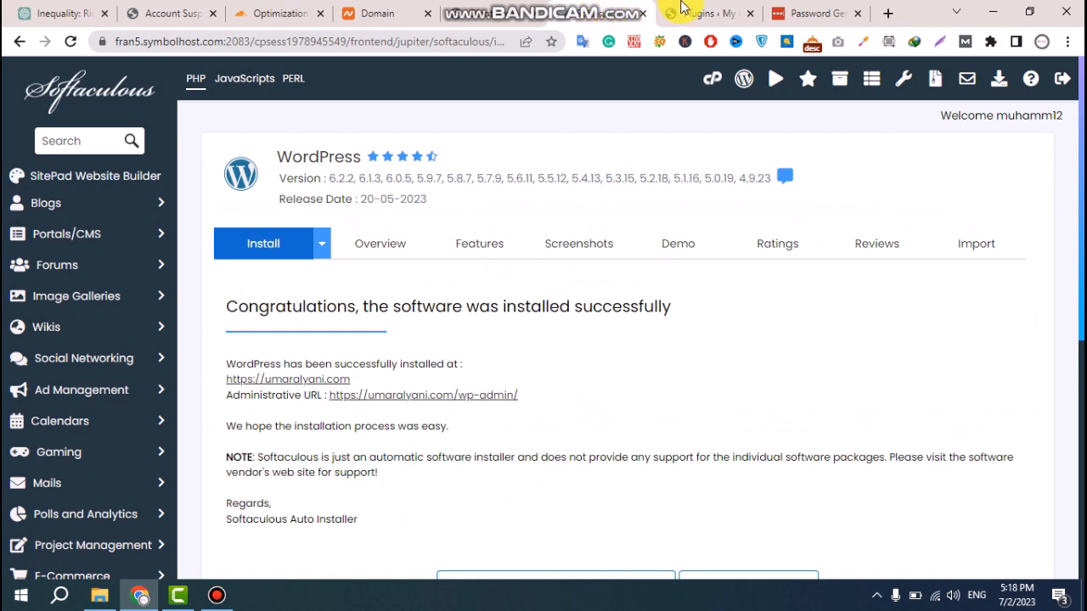
- Check the previously opened umaralyani.com page in its own tab and return to the WordPress plugins page
left_click(692, 11)
left_click(170, 12)
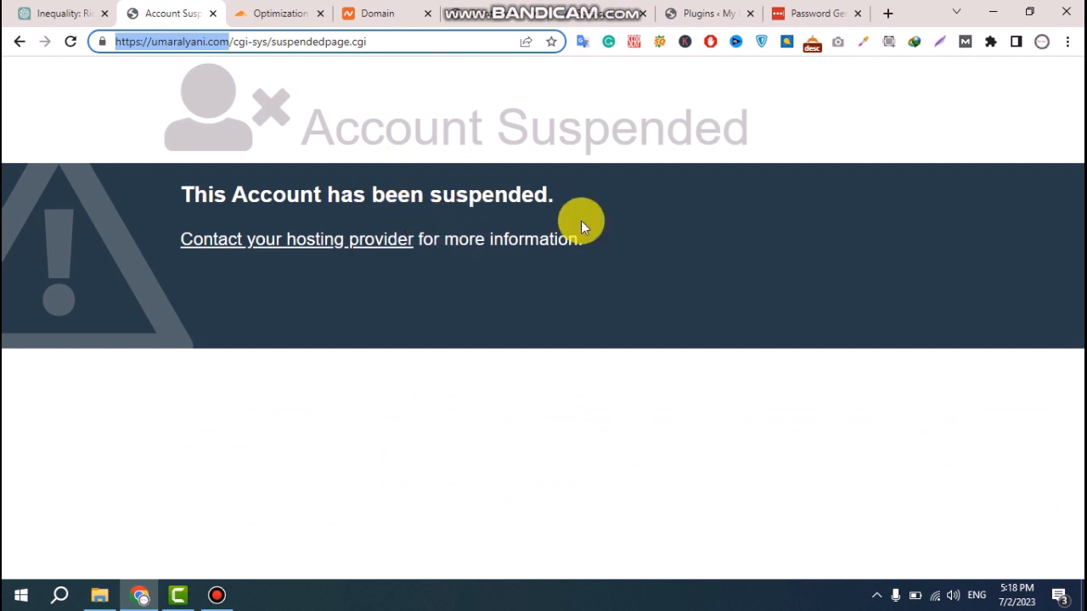
left_click(728, 276)
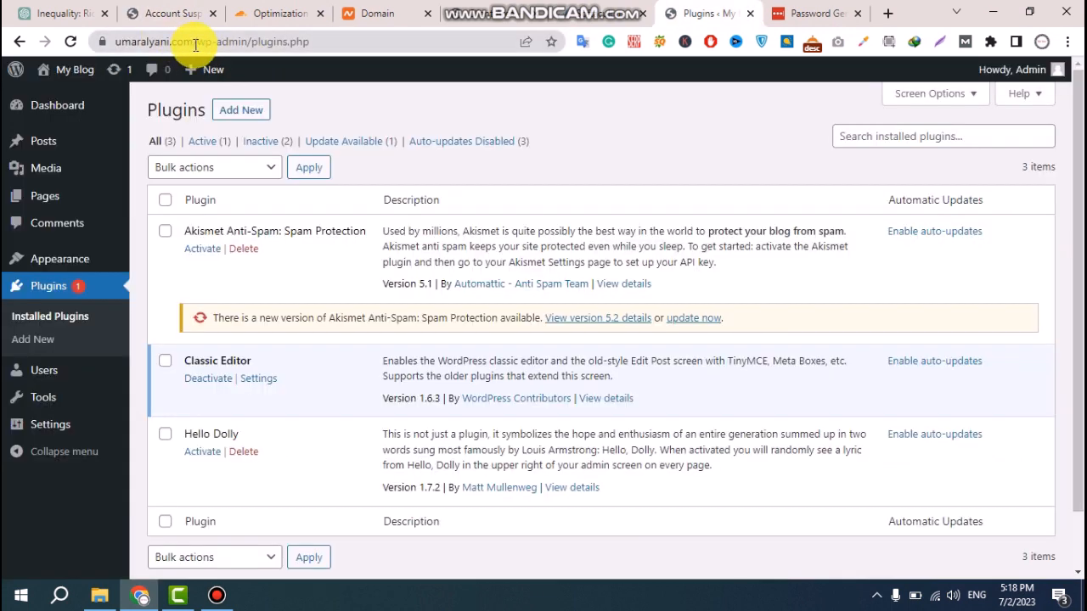
left_click_drag(194, 42, 81, 43)
key("ctrl+c")
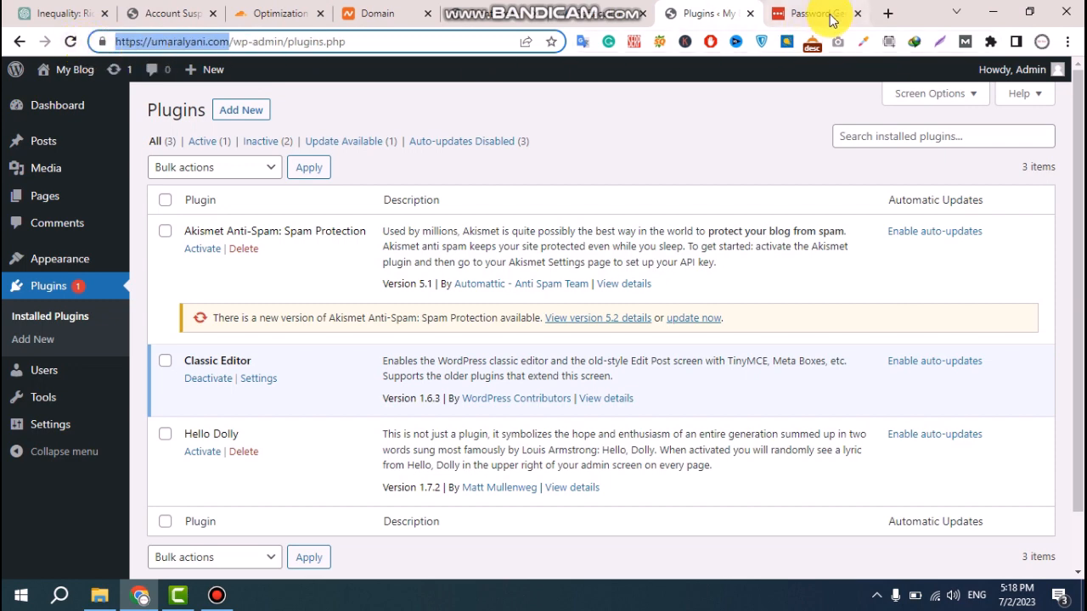
left_click(887, 12)
key("ctrl+v")
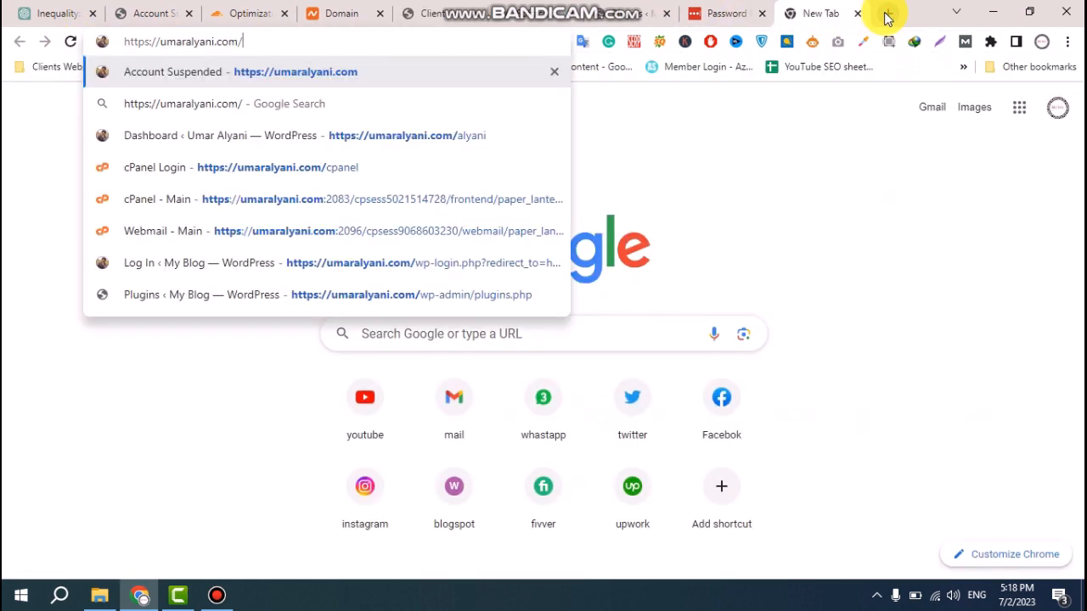
key("Return")
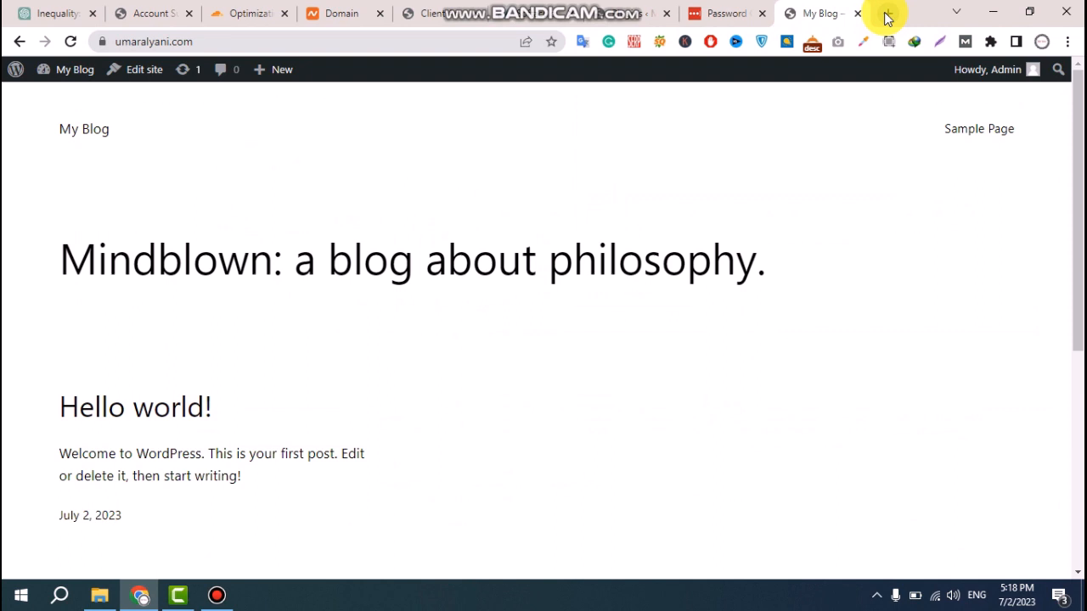
scroll(531, 408, "down", 5)
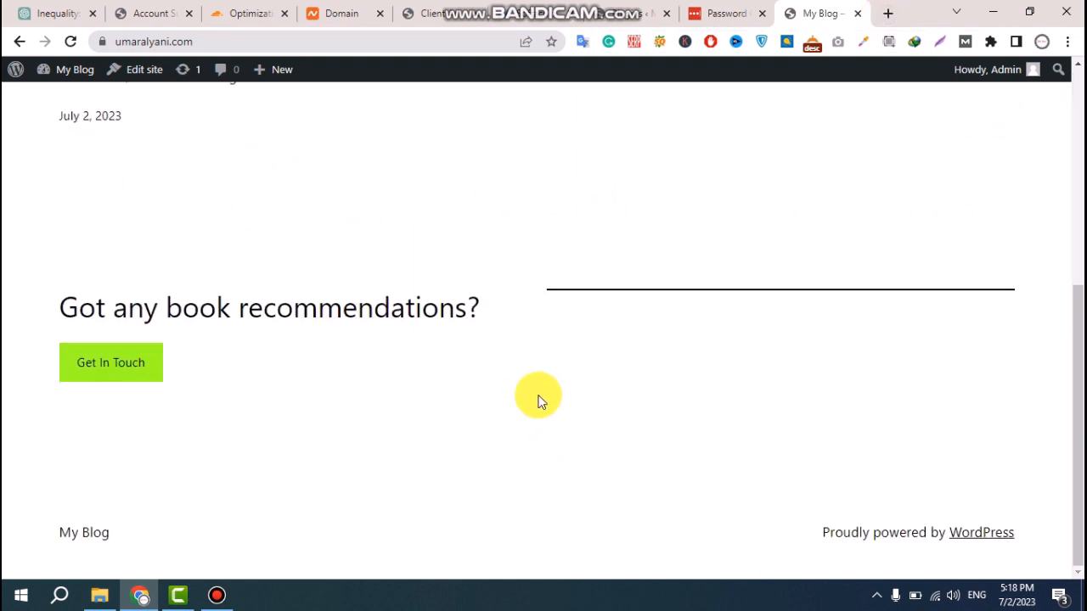
scroll(542, 400, "up", 5)
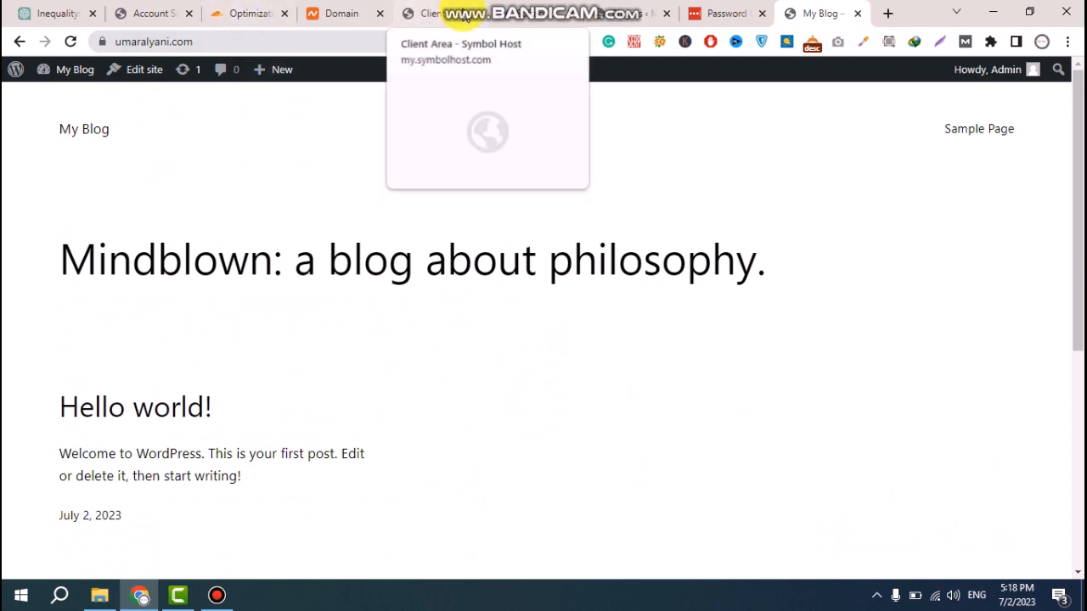
- Return to the Softaculous installation page and review the WordPress installation details
left_click(427, 10)
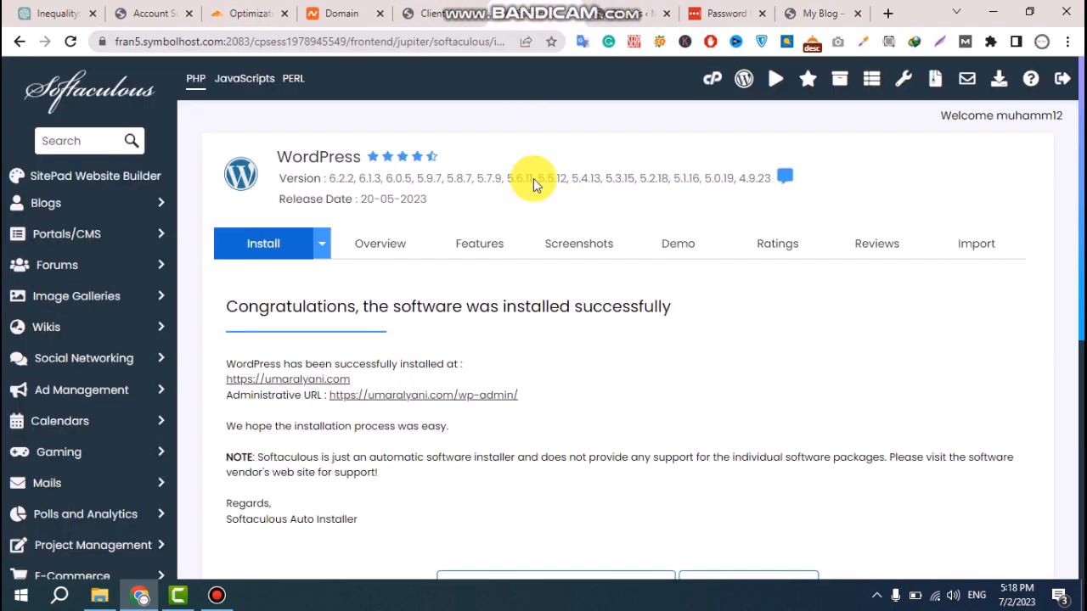
scroll(539, 293, "down", 2)
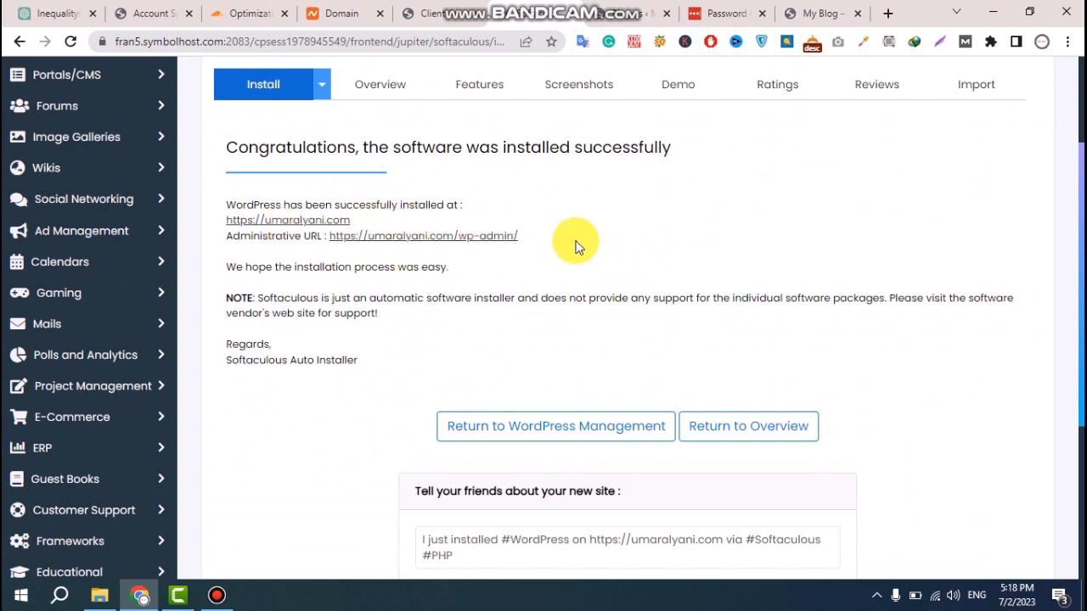
scroll(584, 231, "down", 2)
scroll(583, 230, "up", 2)
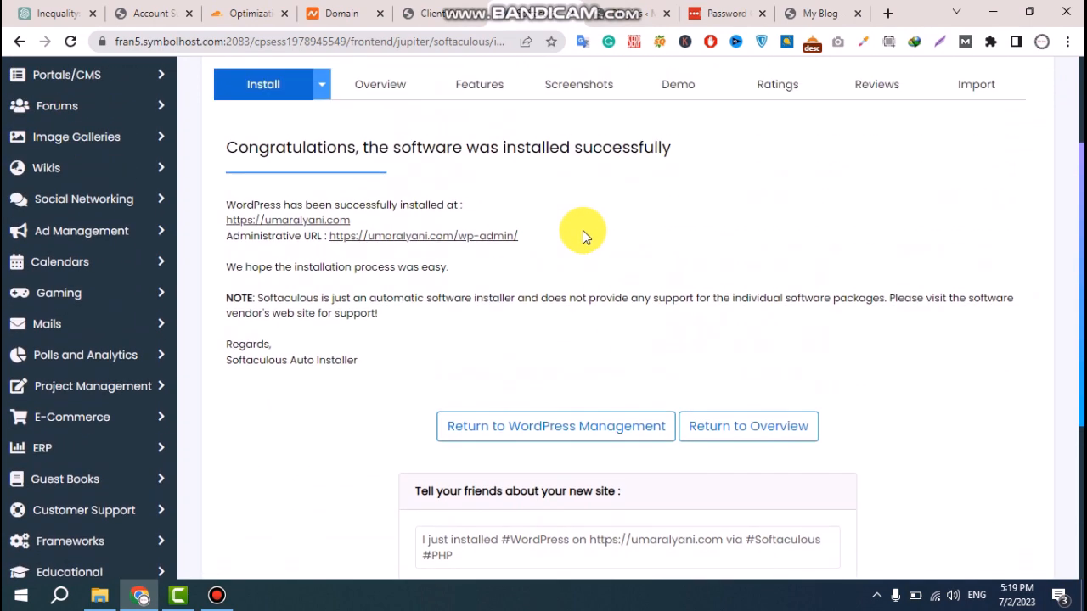